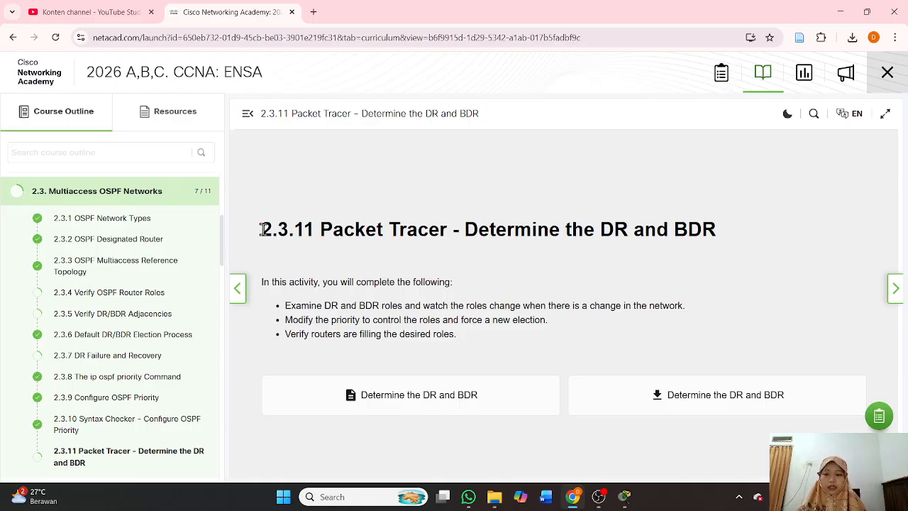
pyautogui.moveTo(260, 229); pyautogui.dragTo(743, 242)
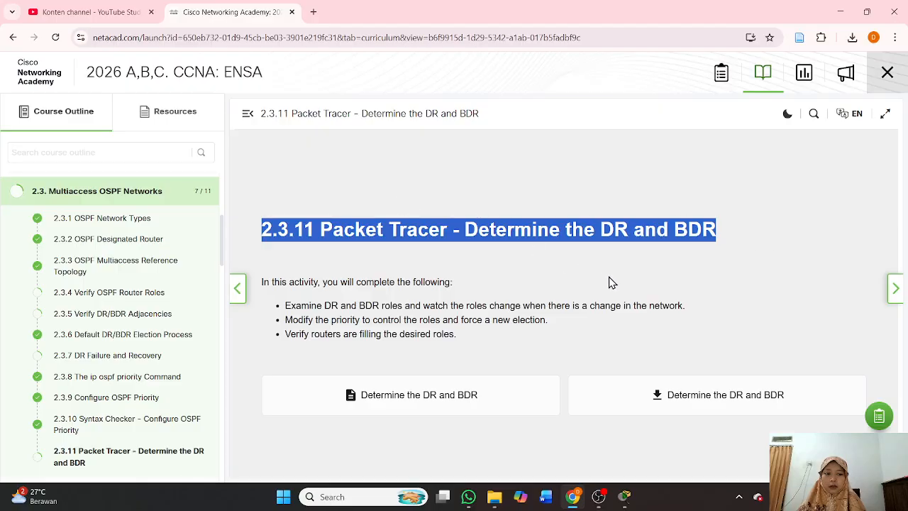
pyautogui.click(657, 227)
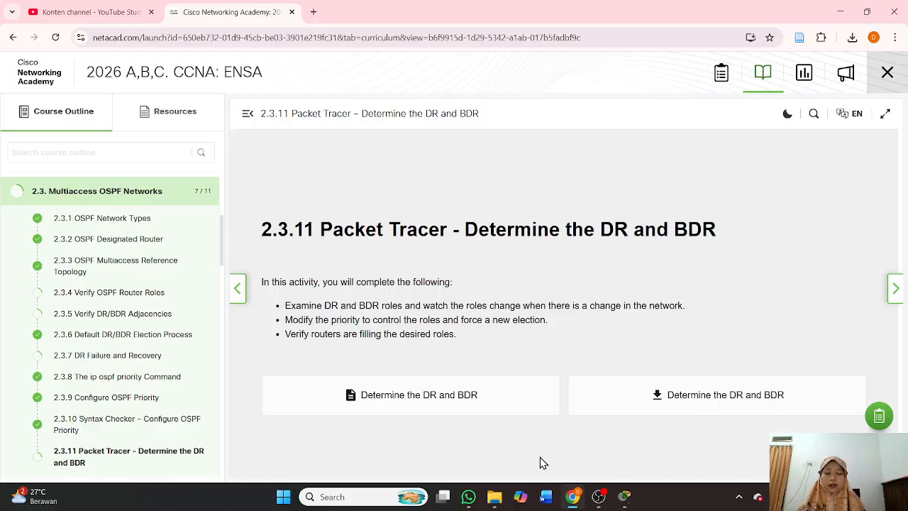
# Step: Switch to the open Packet Tracer activity and save the student's full name in the user profile
pyautogui.moveTo(624, 500)
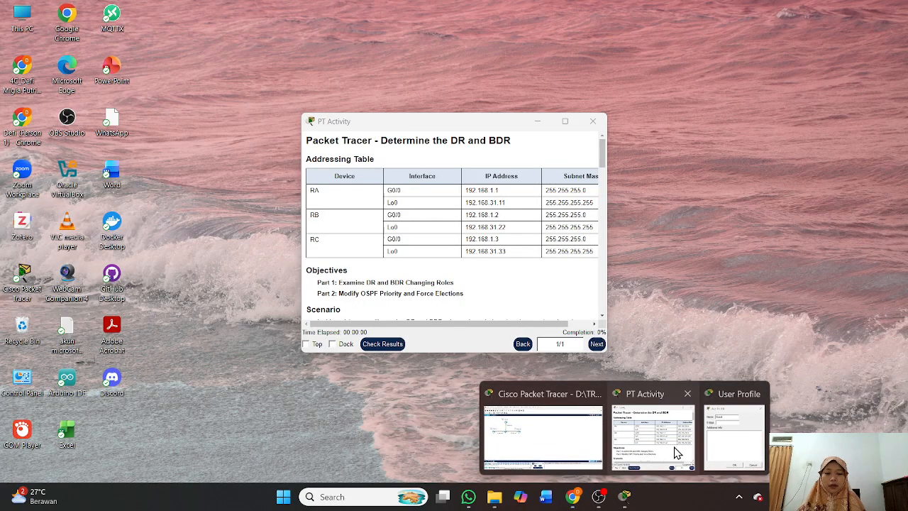
pyautogui.click(676, 452)
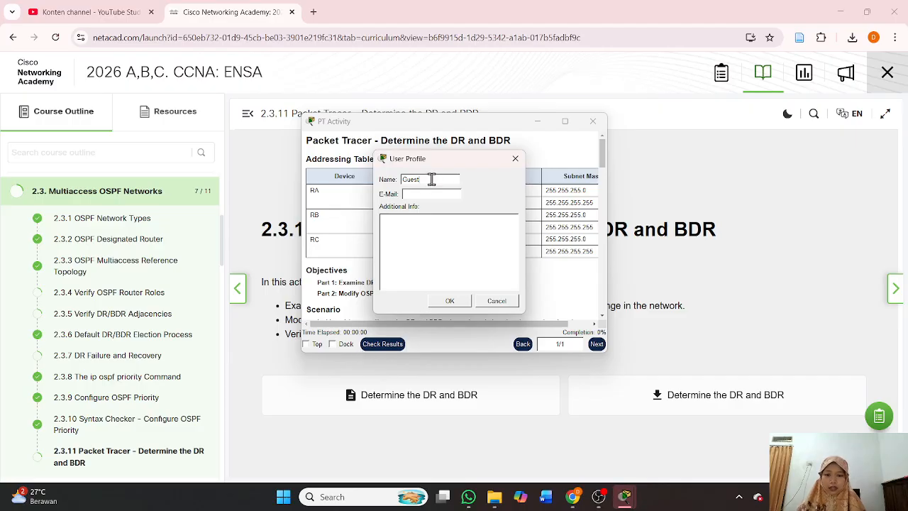
pyautogui.moveTo(431, 179); pyautogui.dragTo(392, 179)
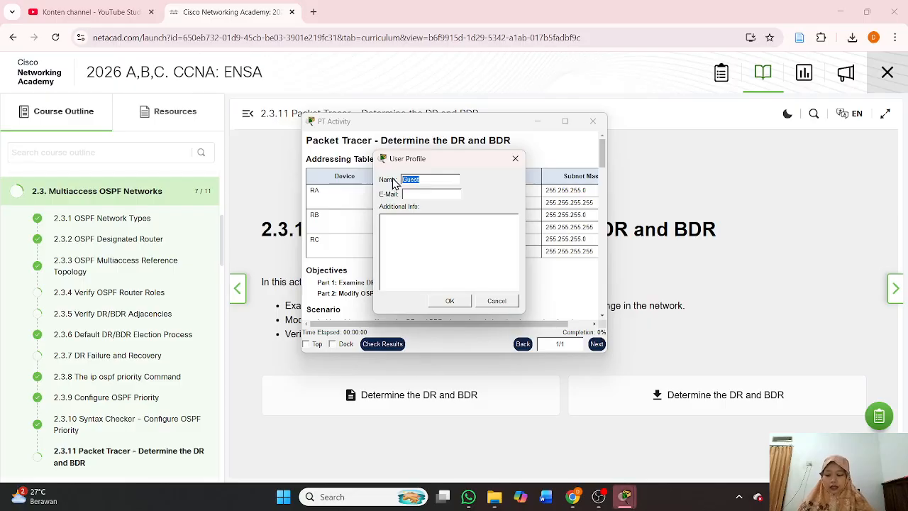
pyautogui.write('Def')
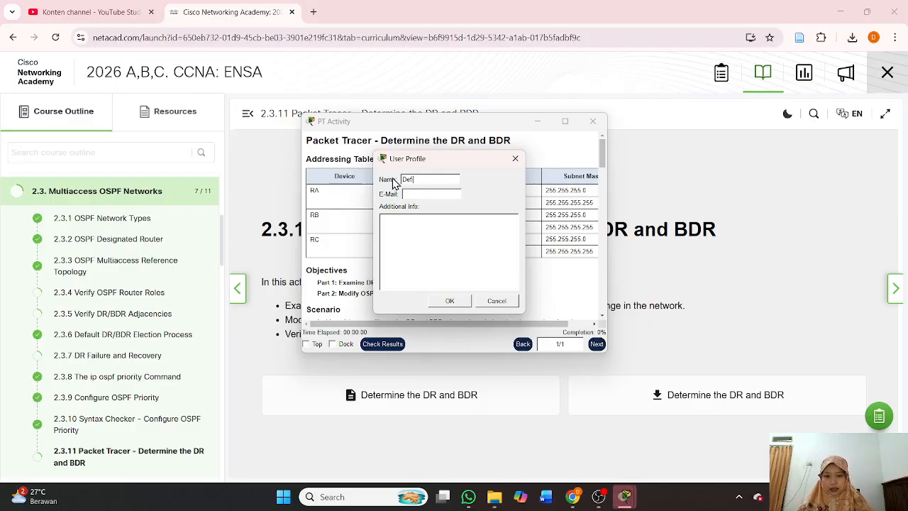
pyautogui.write('i Migia P')
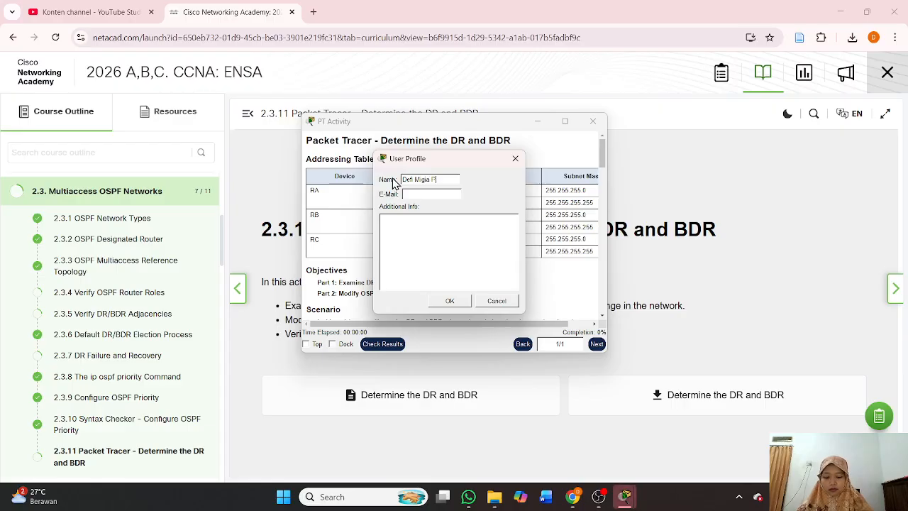
pyautogui.write('utri')
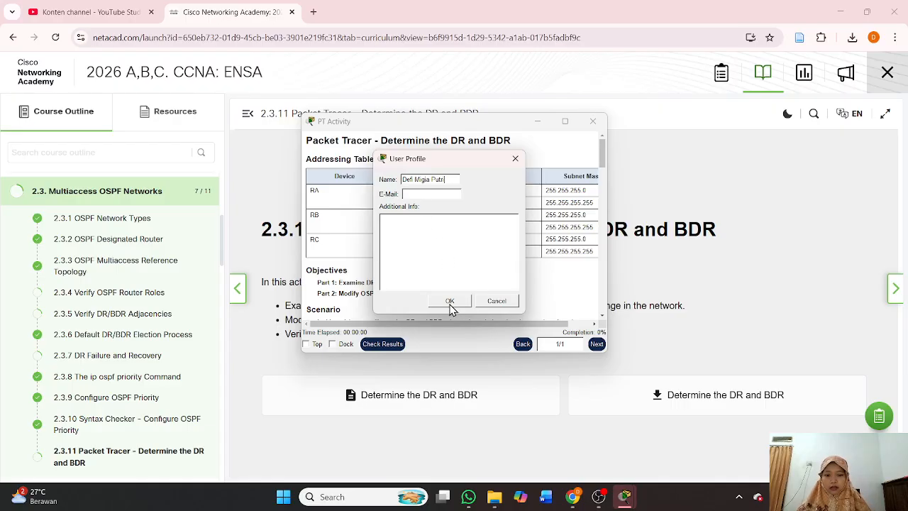
pyautogui.click(450, 303)
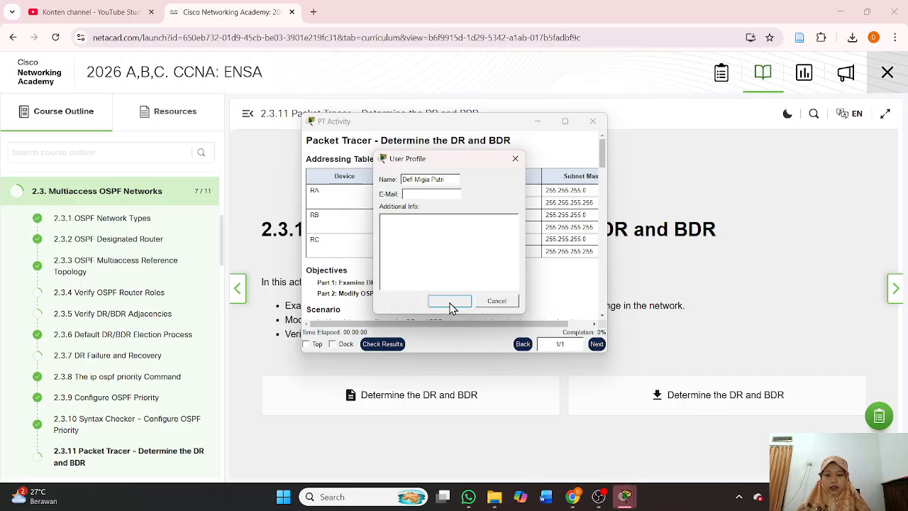
# Step: Dock the activity instructions inside the main Packet Tracer window and widen them to show the complete addressing table
pyautogui.click(331, 345)
pyautogui.moveTo(624, 500)
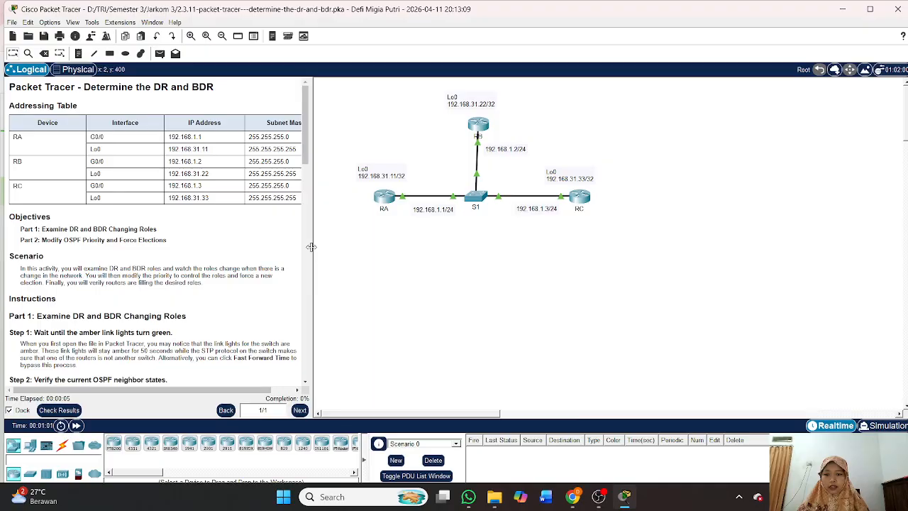
pyautogui.moveTo(319, 247); pyautogui.dragTo(346, 255)
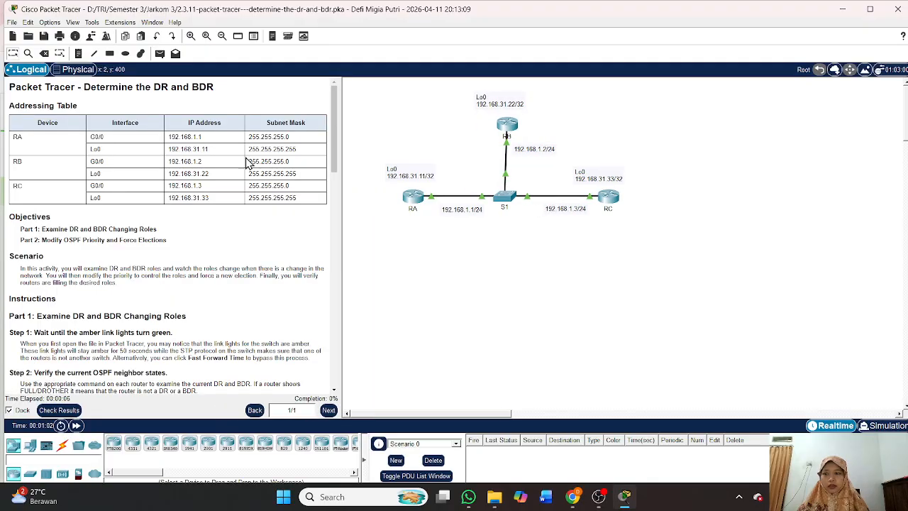
# Step: Reopen the user profile to check the entered name and close it without changes
pyautogui.click(93, 39)
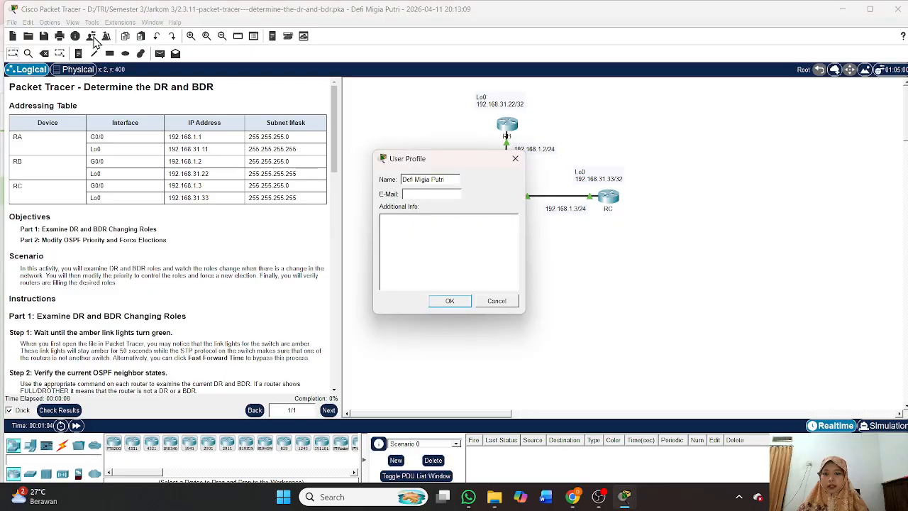
pyautogui.click(516, 162)
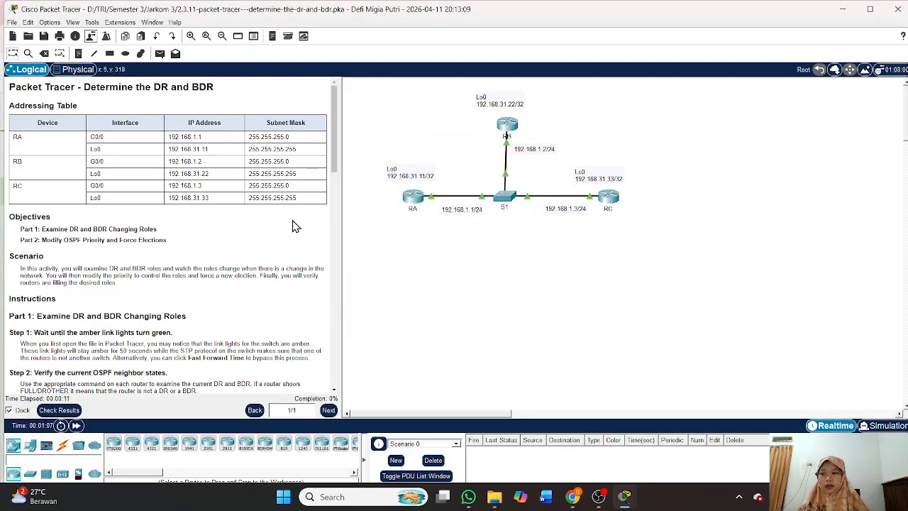
# Step: Maximize the Packet Tracer window and read the objectives, scenario and Part 1 instructions on DR and BDR changing roles
pyautogui.click(869, 9)
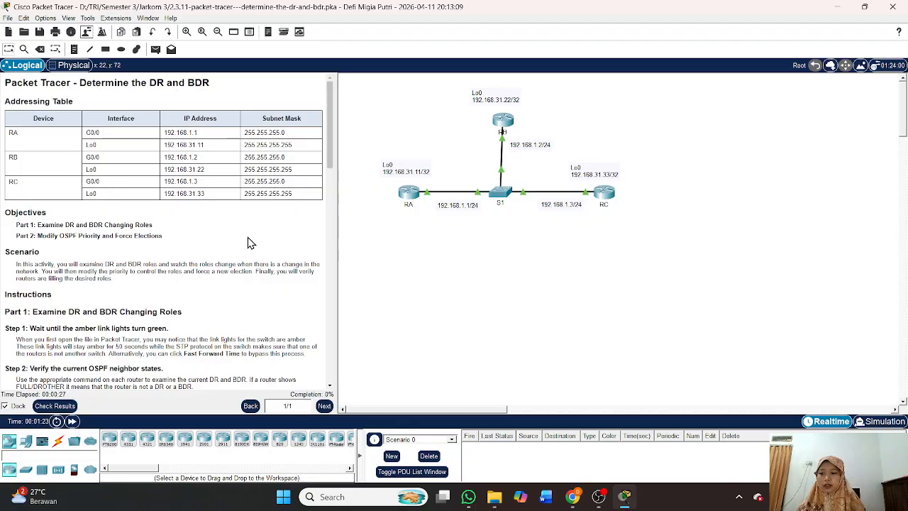
pyautogui.scroll(-1, 248, 241)
pyautogui.scroll(-1, 248, 242)
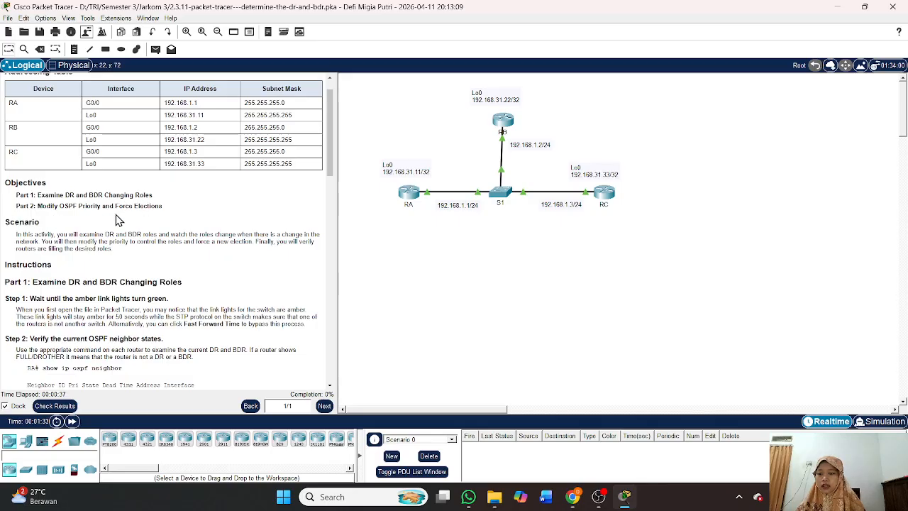
pyautogui.scroll(-1, 118, 220)
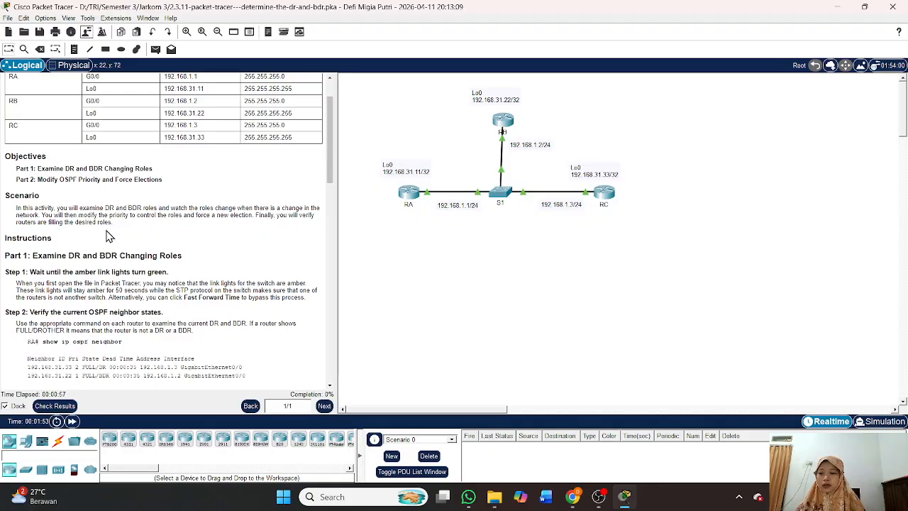
pyautogui.scroll(-1, 108, 236)
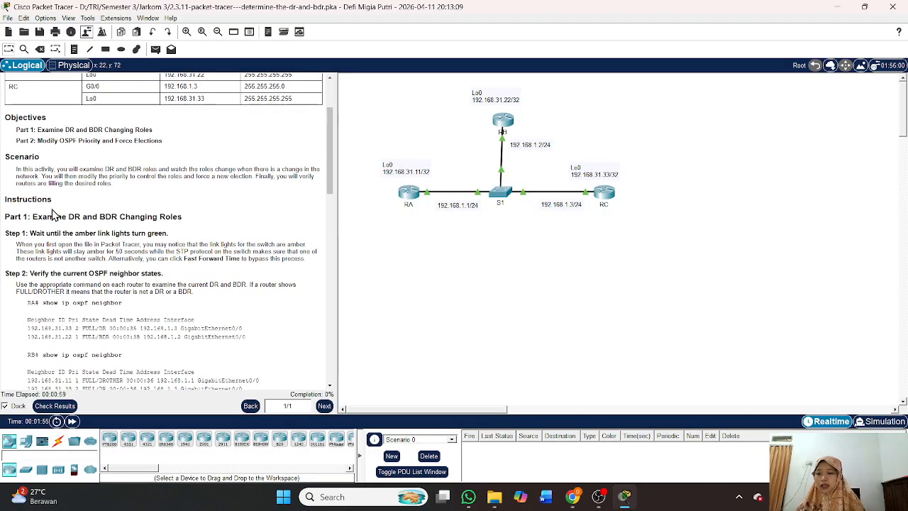
pyautogui.moveTo(54, 205); pyautogui.dragTo(2, 208)
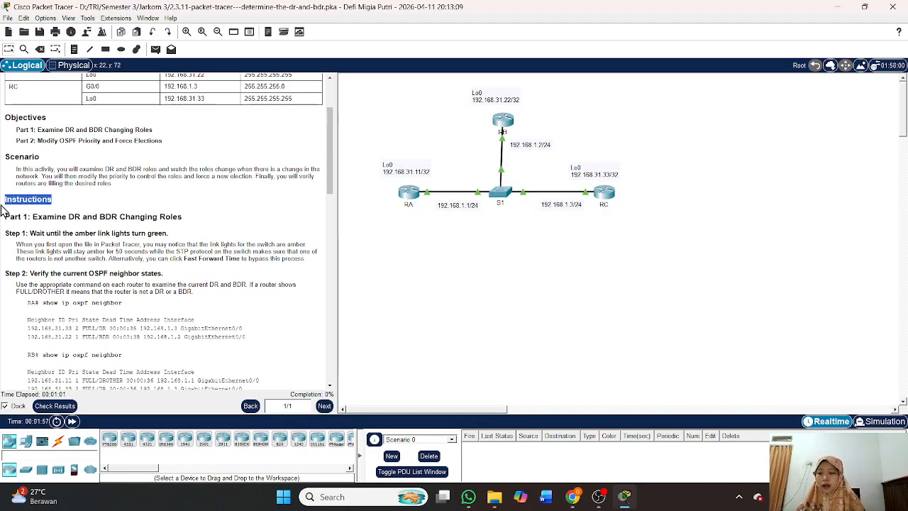
pyautogui.moveTo(185, 218); pyautogui.dragTo(3, 221)
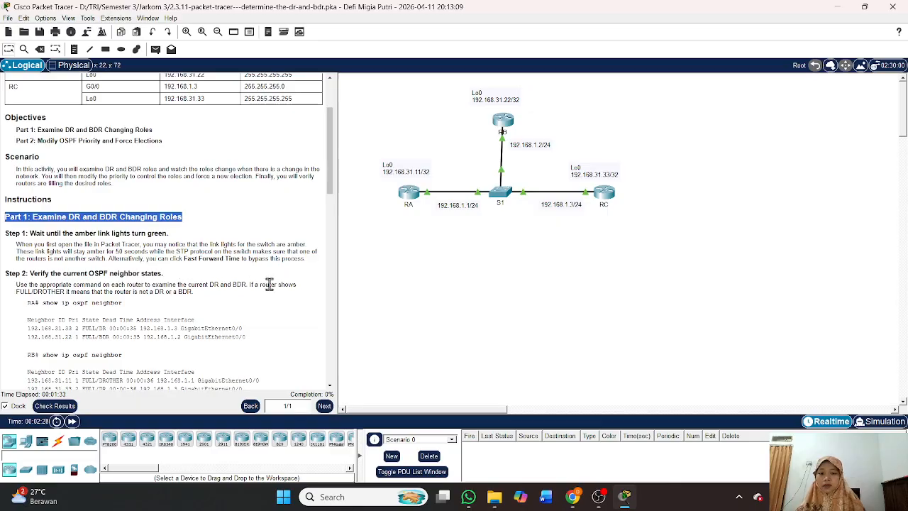
pyautogui.click(179, 216)
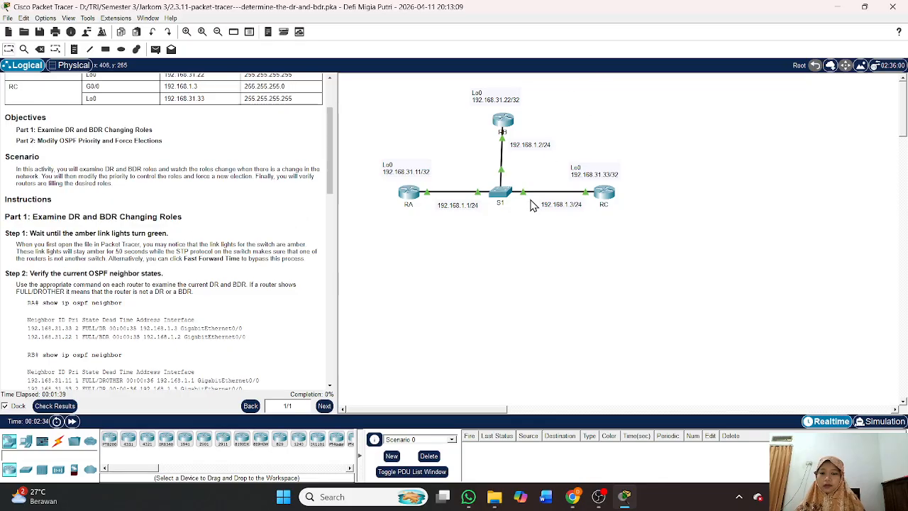
# Step: Enlarge the topology and examine the link lights between switch S1 and routers RA, RB and RC
pyautogui.scroll(3, 534, 205)
pyautogui.hscroll(3, 534, 205)
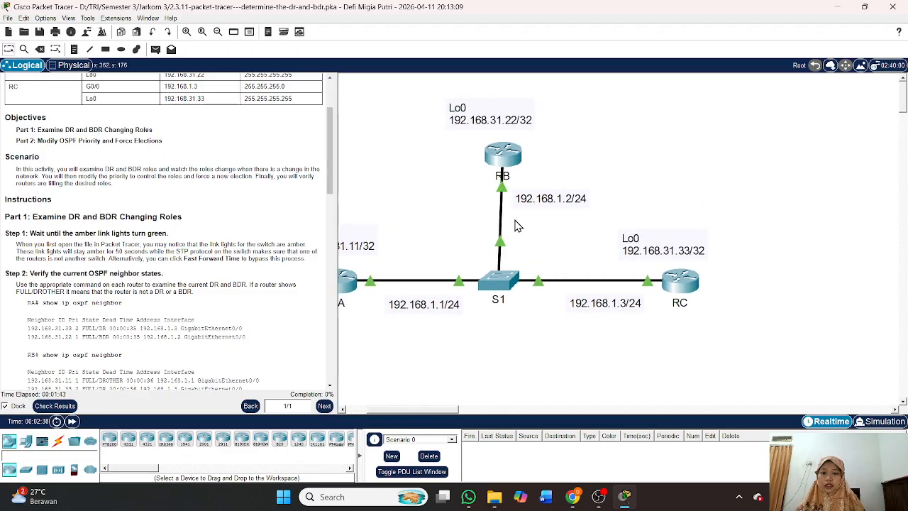
pyautogui.hscroll(-3, 516, 226)
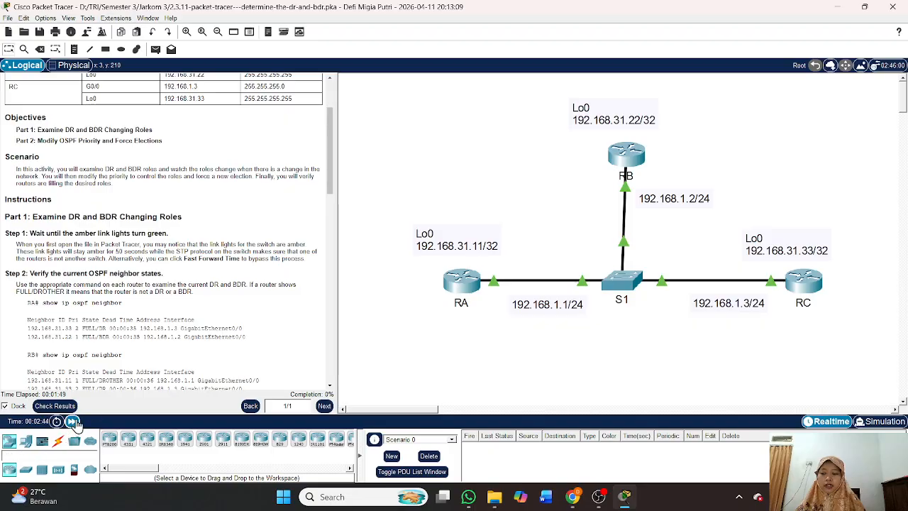
pyautogui.hscroll(2, 755, 304)
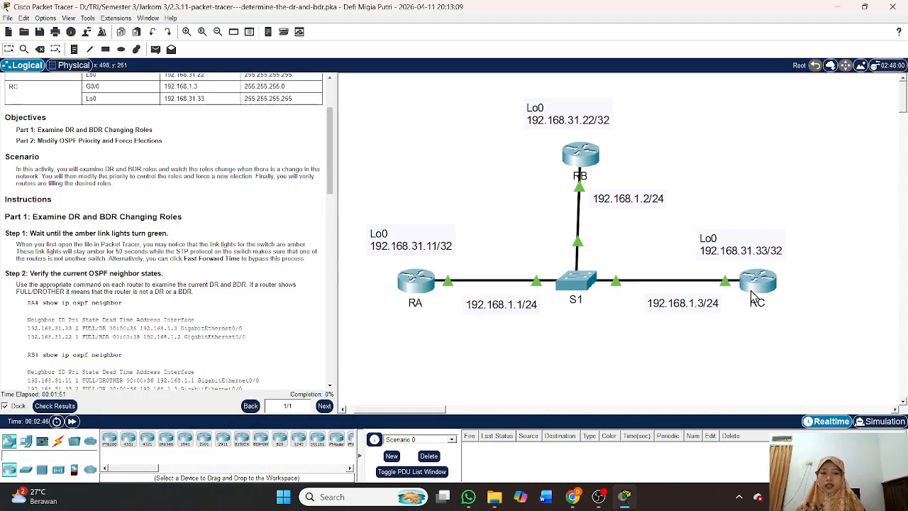
# Step: Read the Step 2 instructions on verifying OSPF neighbor states with show ip ospf neighbor on each router
pyautogui.scroll(-4, 238, 363)
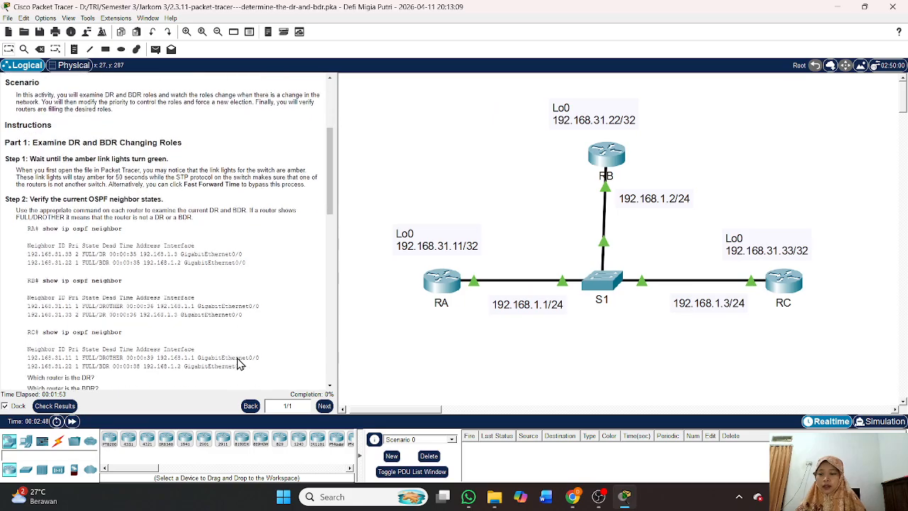
pyautogui.scroll(2, 238, 364)
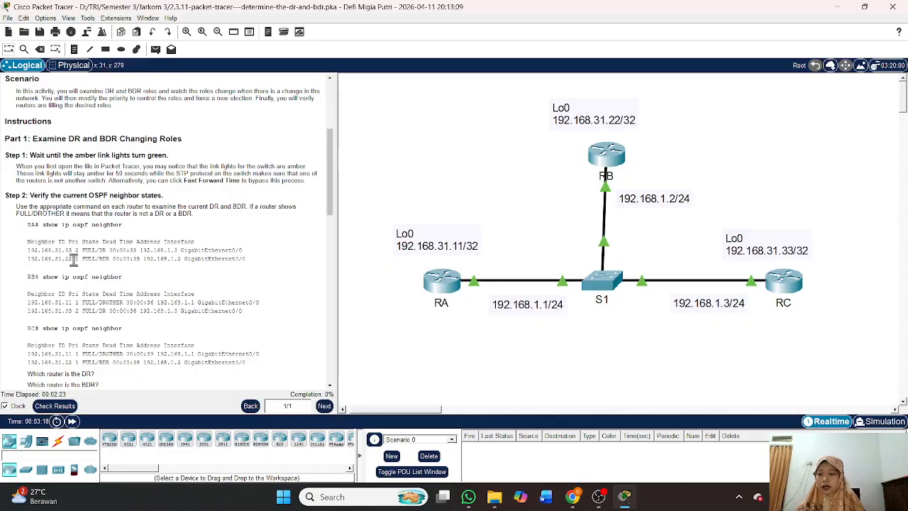
pyautogui.scroll(-1, 89, 324)
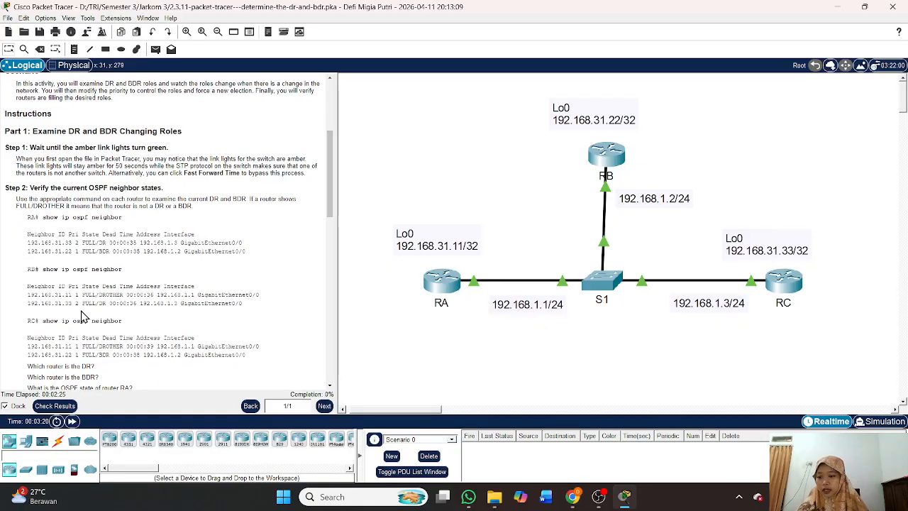
pyautogui.moveTo(122, 217); pyautogui.dragTo(45, 218)
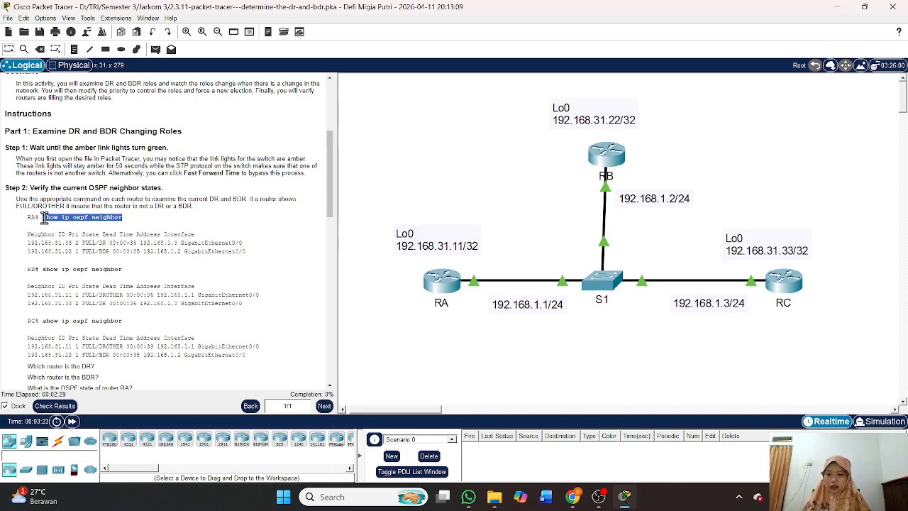
# Step: Open router RB's command line beside the instructions and enter privileged EXEC mode with ena
pyautogui.click(600, 169)
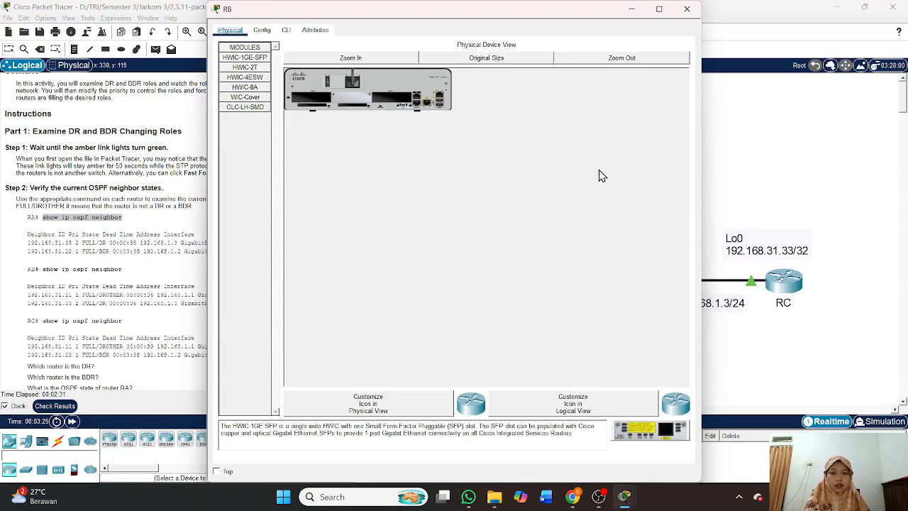
pyautogui.click(288, 31)
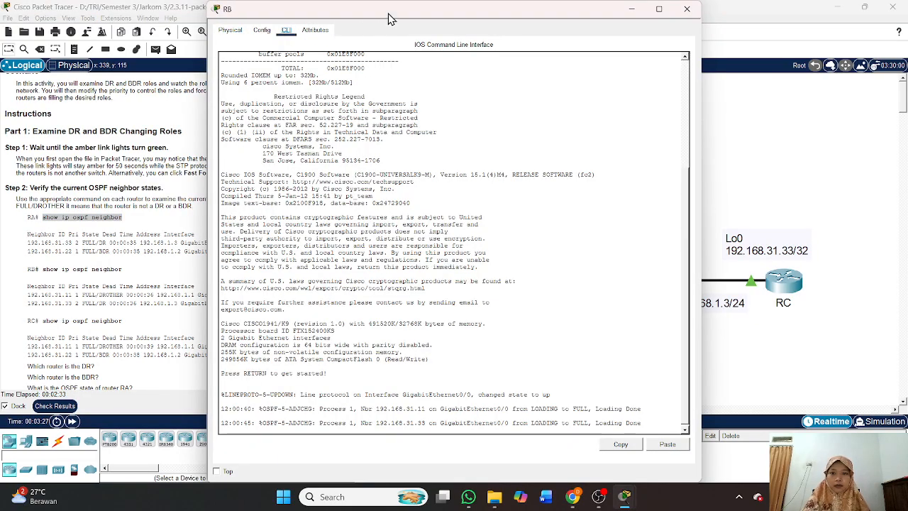
pyautogui.moveTo(387, 19); pyautogui.dragTo(633, 35)
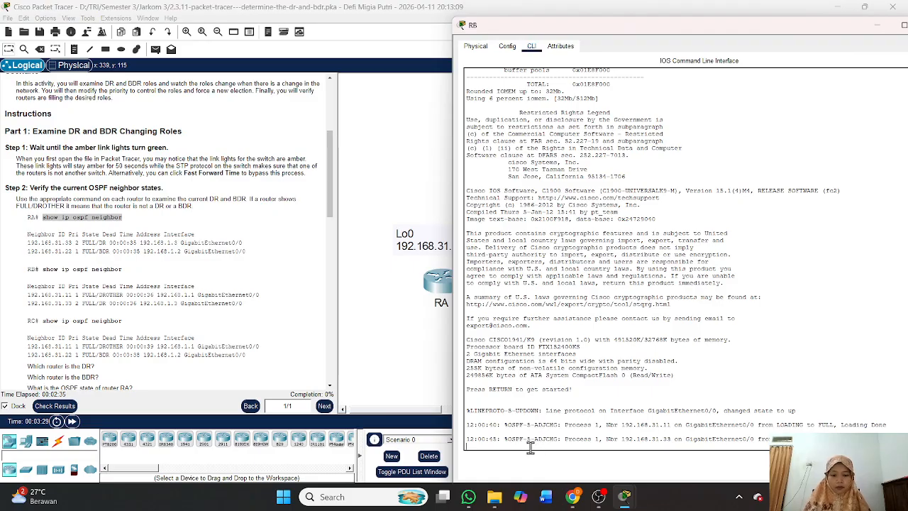
pyautogui.press('Return')
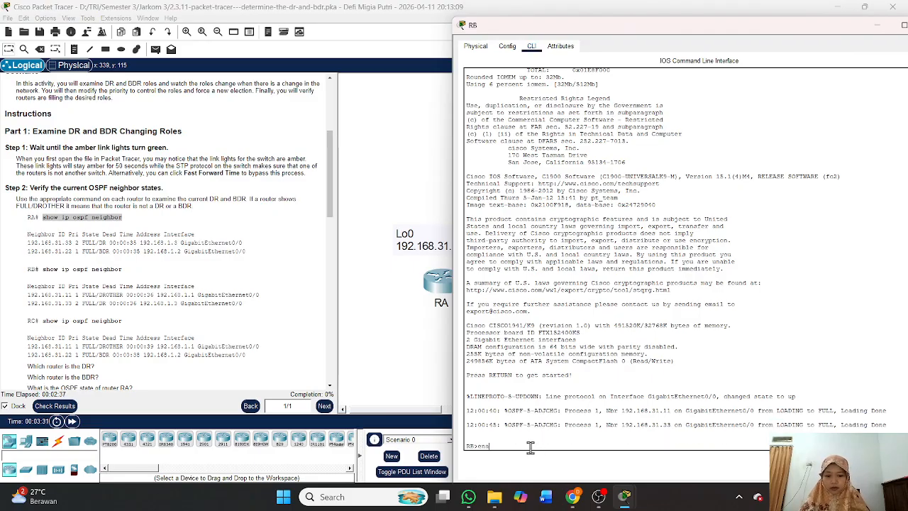
pyautogui.write('ena')
pyautogui.press('Return')
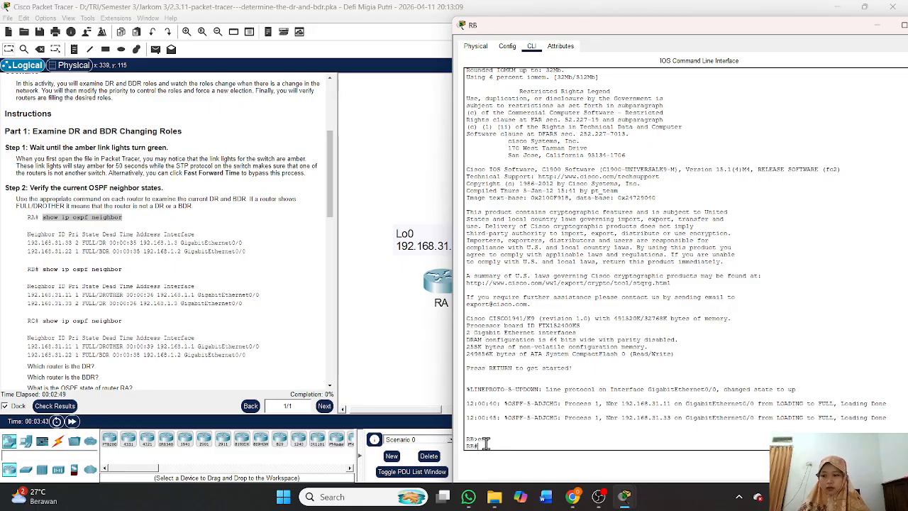
# Step: Run show ip ospf neighbor on router RB, with its window placed beside the instructions
pyautogui.write('s')
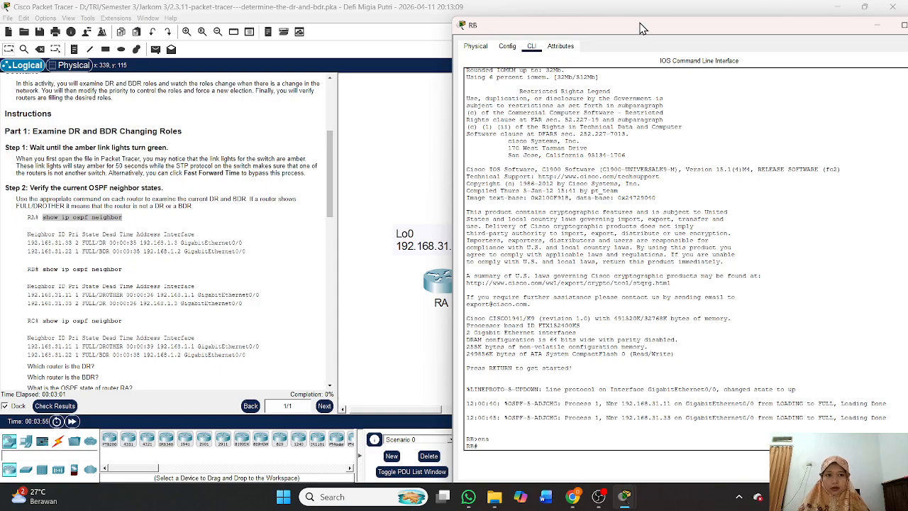
pyautogui.moveTo(661, 23); pyautogui.dragTo(592, 17)
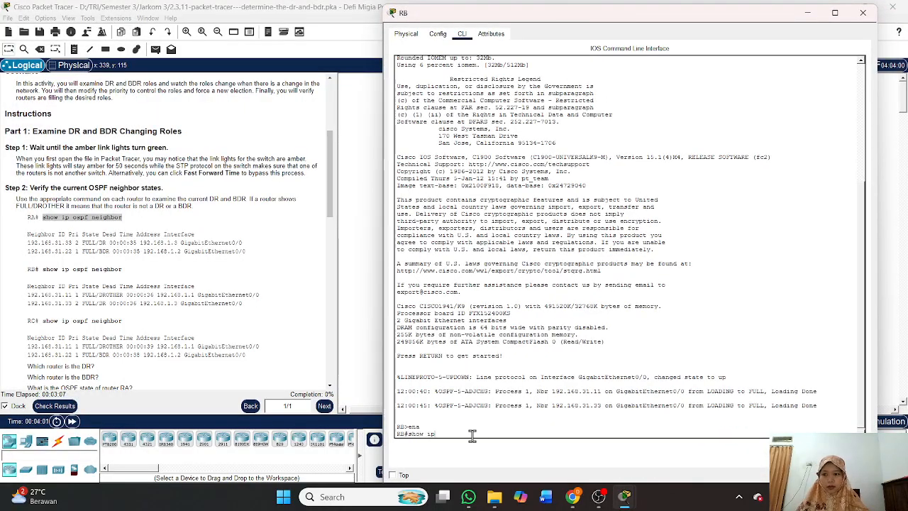
pyautogui.write('ospf')
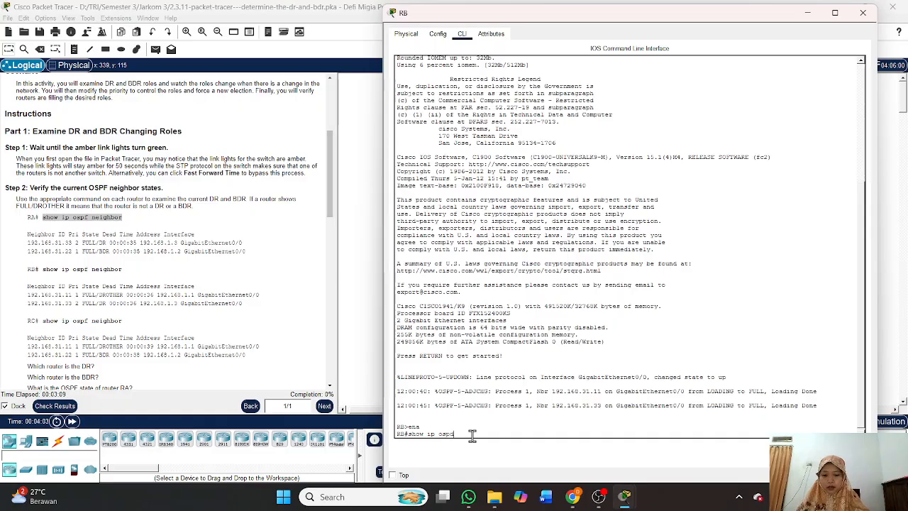
pyautogui.write(' n')
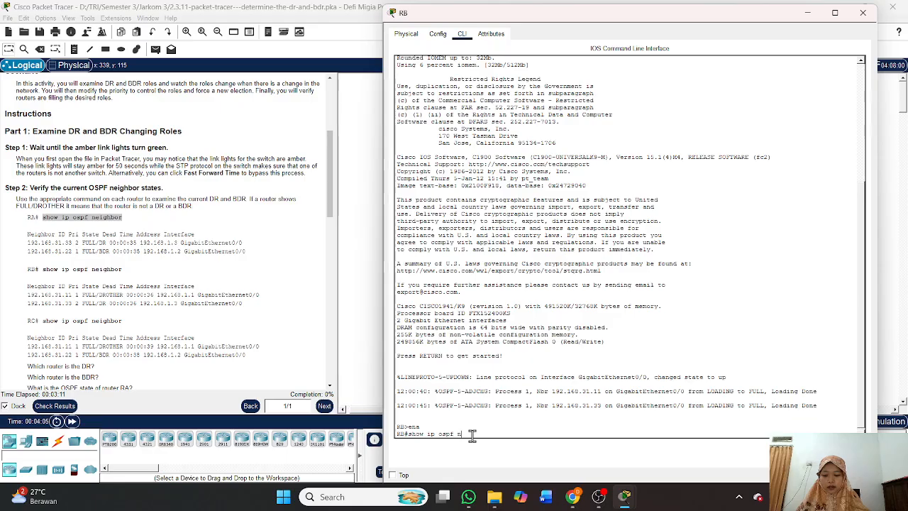
pyautogui.write('ei')
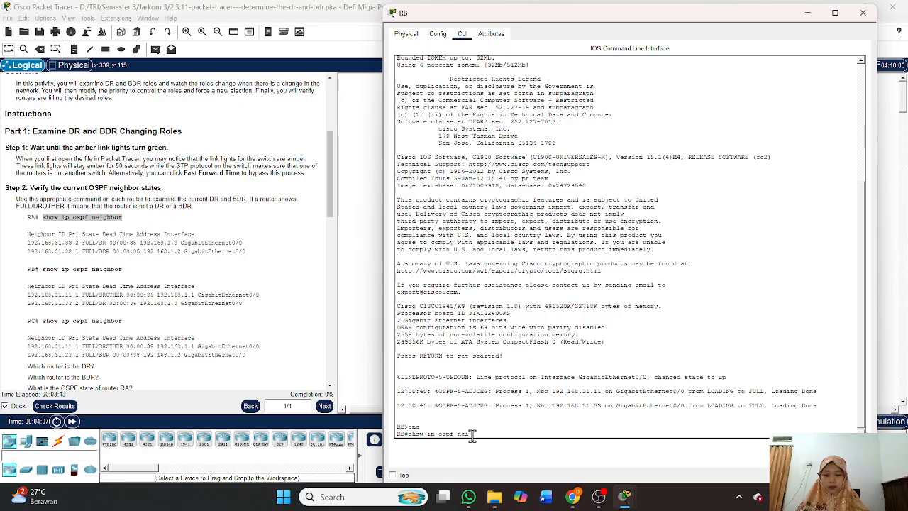
pyautogui.press('Tab')
pyautogui.press('Return')
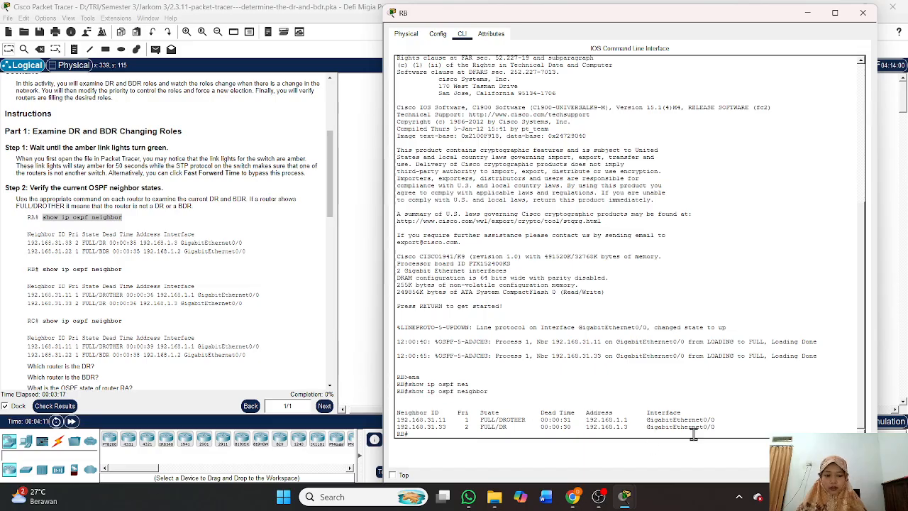
# Step: Compare RB's OSPF neighbor table with the addressing table and the Step 2 sample output, and close RB's window
pyautogui.moveTo(718, 426); pyautogui.dragTo(392, 417)
pyautogui.scroll(3, 80, 271)
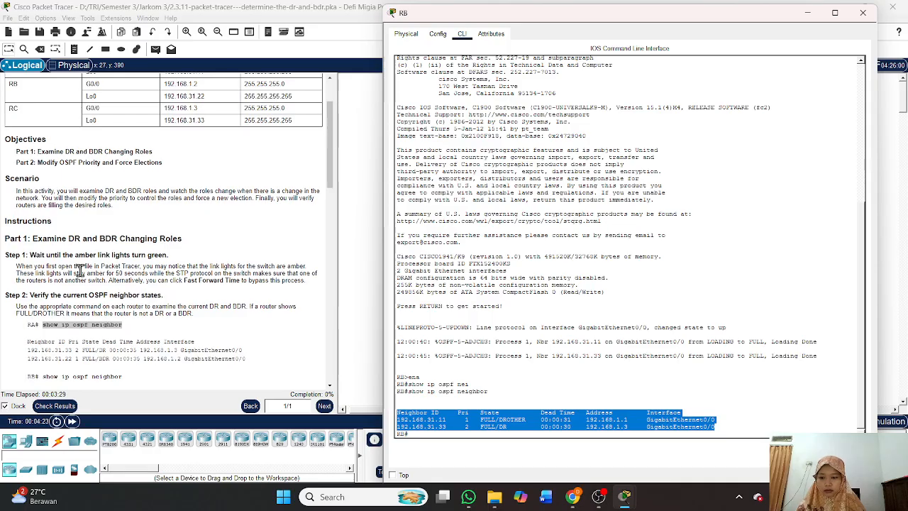
pyautogui.scroll(-2, 80, 271)
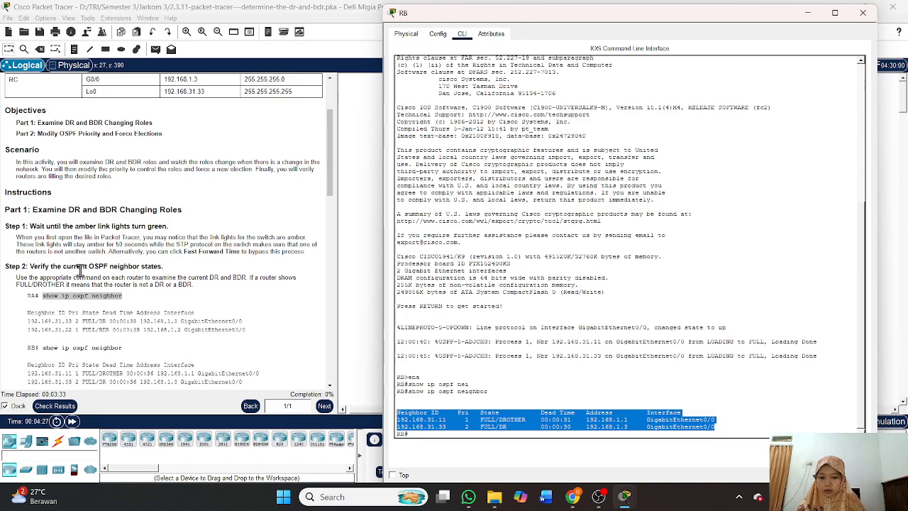
pyautogui.scroll(5, 80, 270)
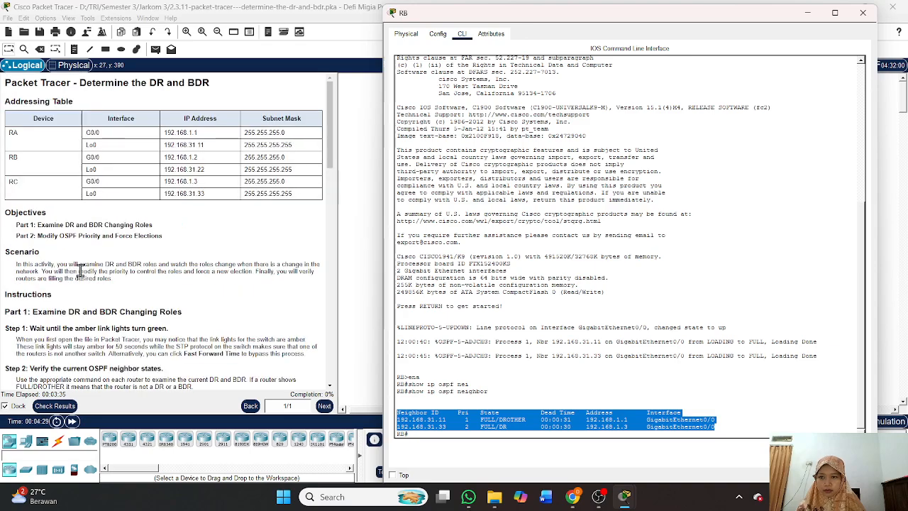
pyautogui.scroll(-1, 80, 270)
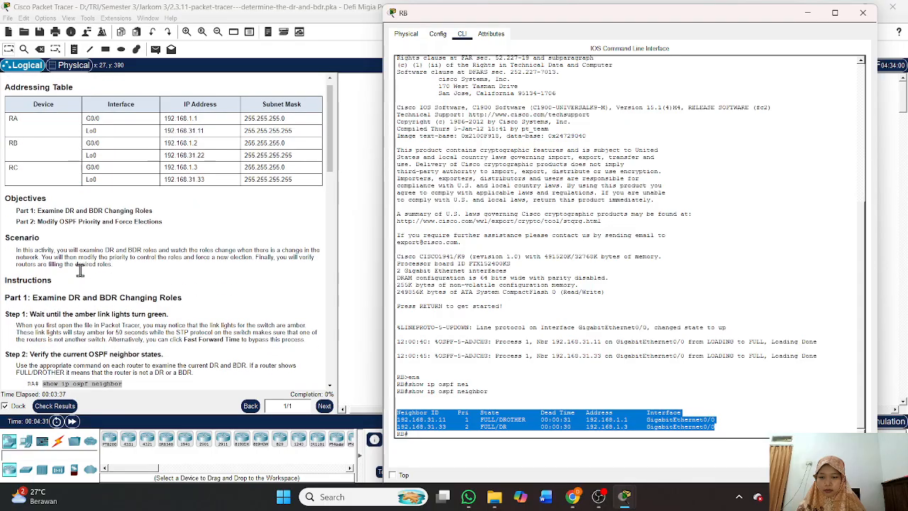
pyautogui.scroll(-3, 80, 271)
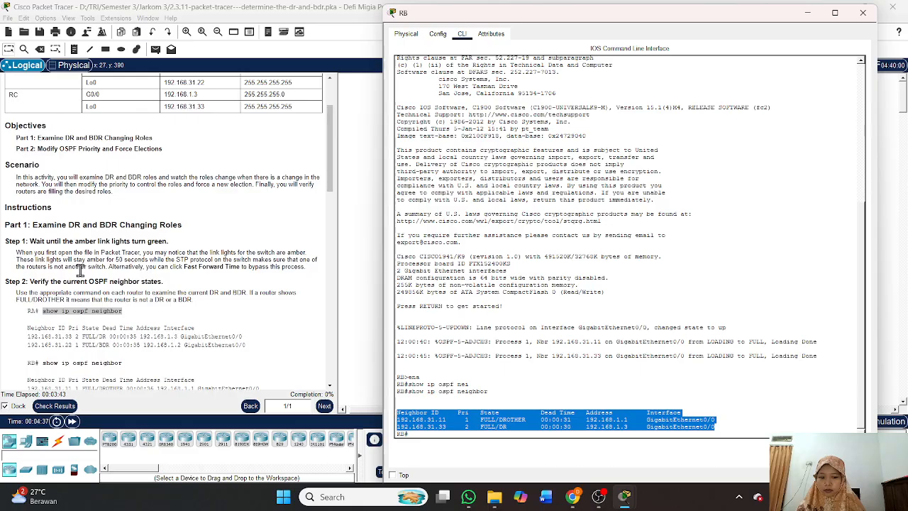
pyautogui.scroll(-3, 80, 271)
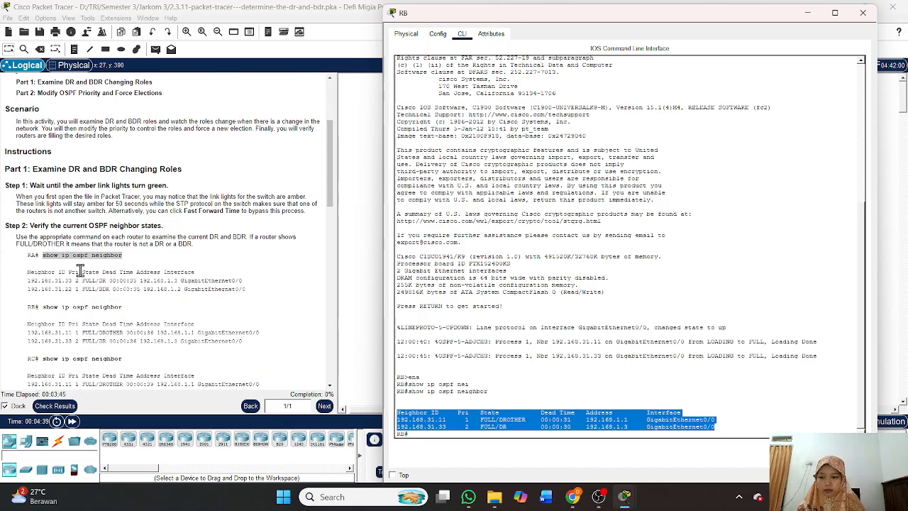
pyautogui.click(863, 13)
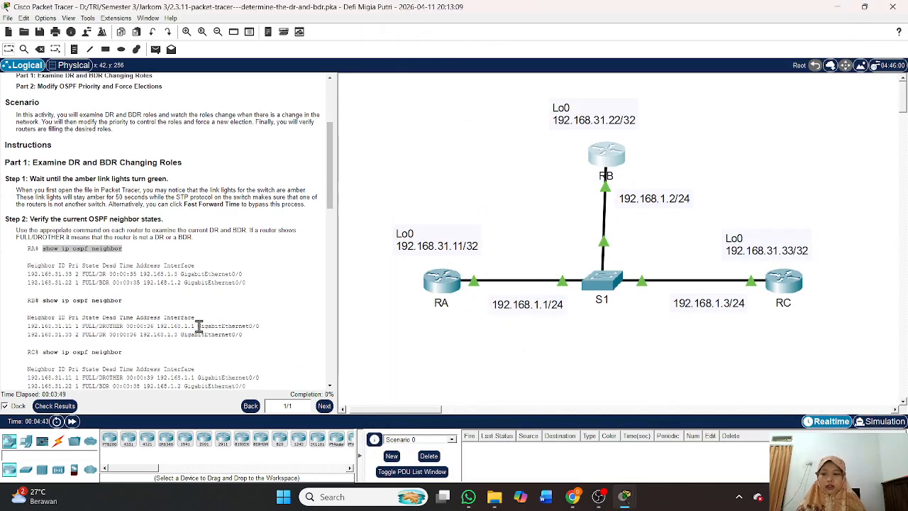
# Step: Reopen router RB's command line beside the instructions, recheck its neighbor output against the RB sample in Step 2, and close it
pyautogui.scroll(-2, 186, 327)
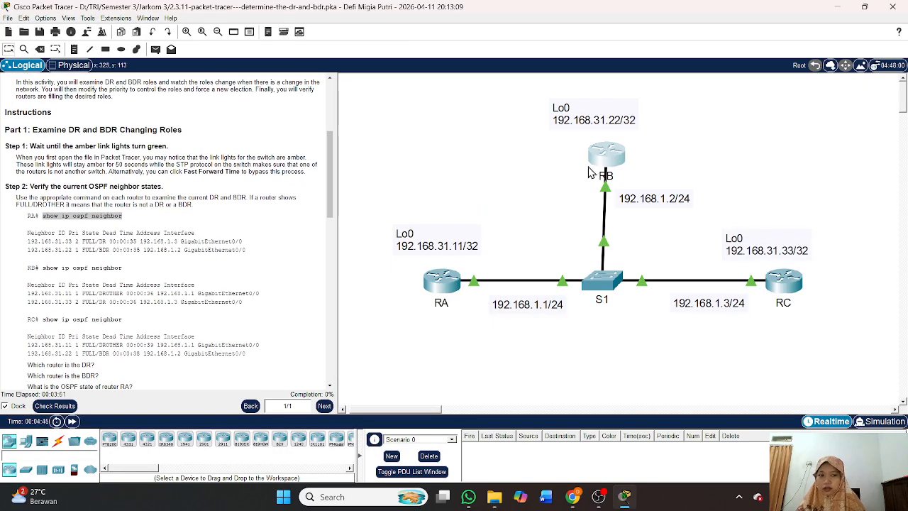
pyautogui.click(609, 161)
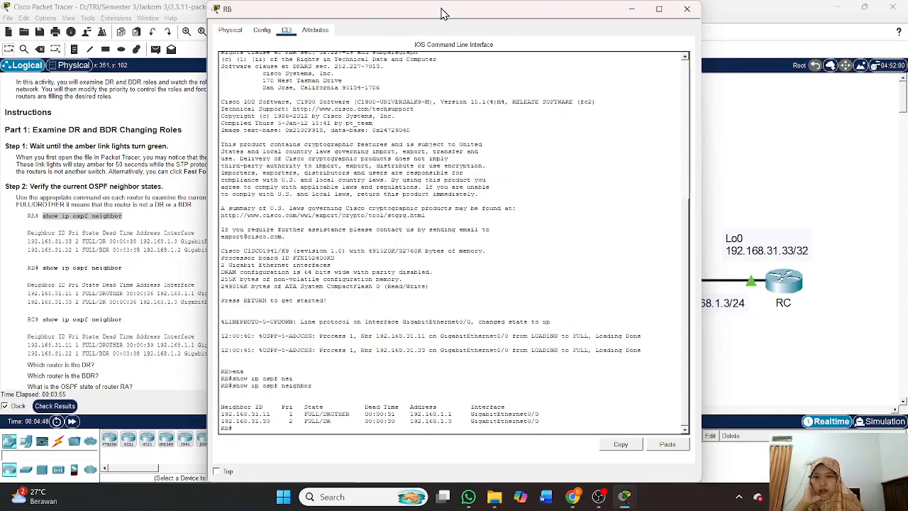
pyautogui.moveTo(440, 13); pyautogui.dragTo(588, 20)
pyautogui.scroll(2, 60, 339)
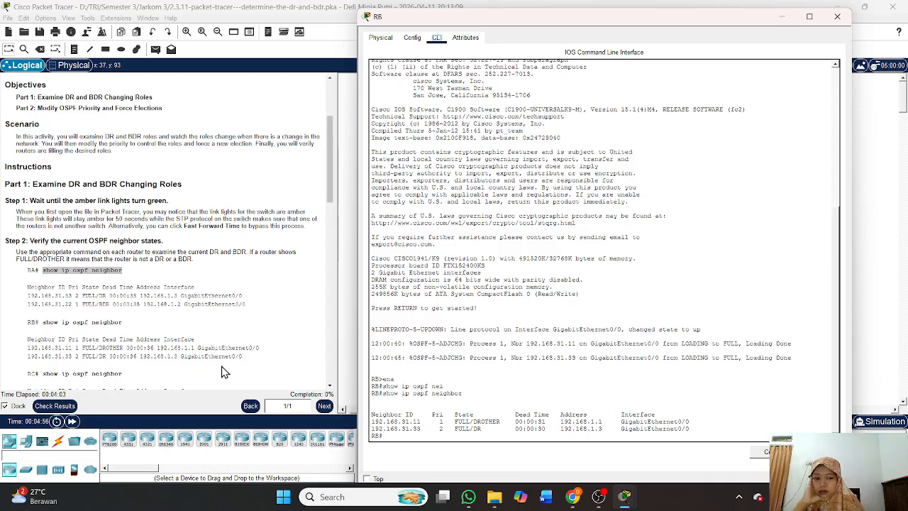
pyautogui.click(837, 17)
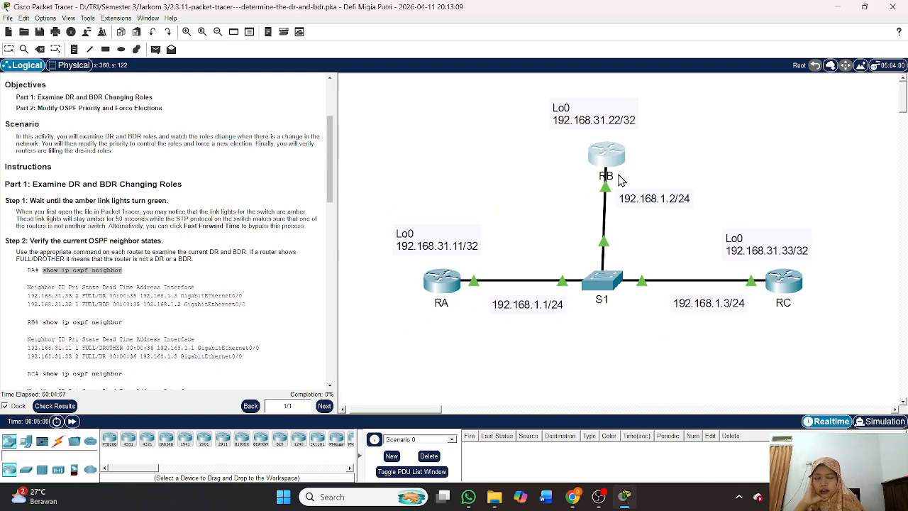
# Step: Open router RA's command line and enter privileged EXEC mode with ena
pyautogui.click(440, 301)
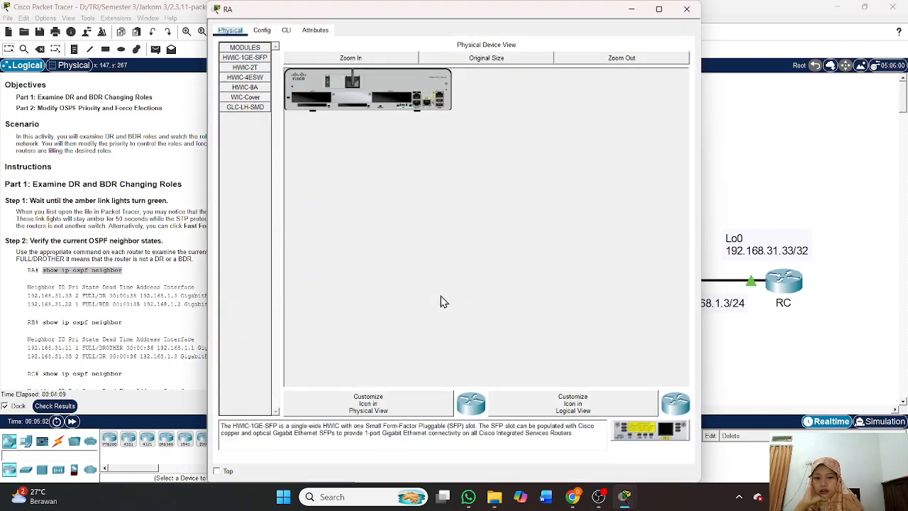
pyautogui.click(286, 31)
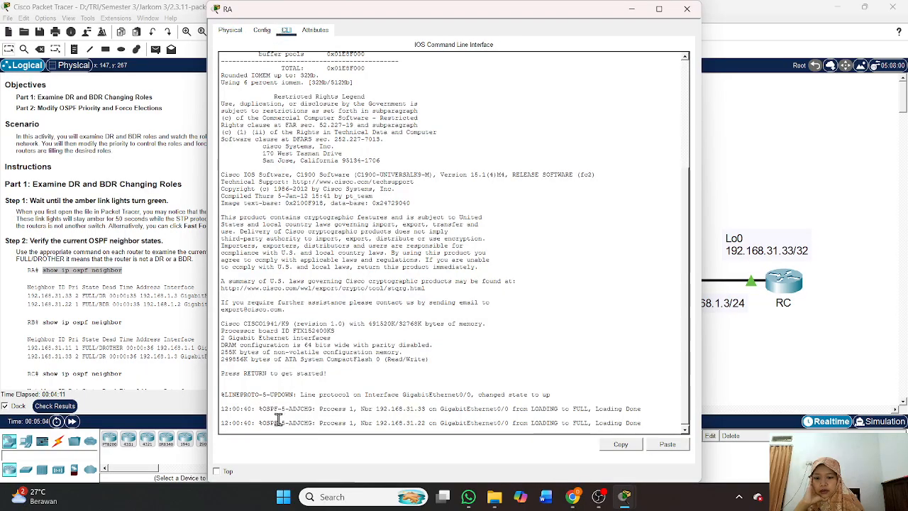
pyautogui.press('Return')
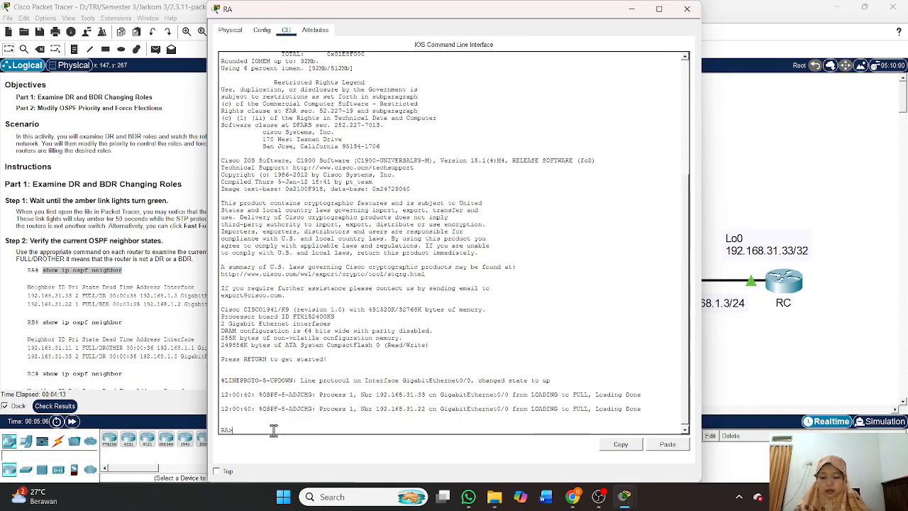
pyautogui.write('ena')
pyautogui.press('Return')
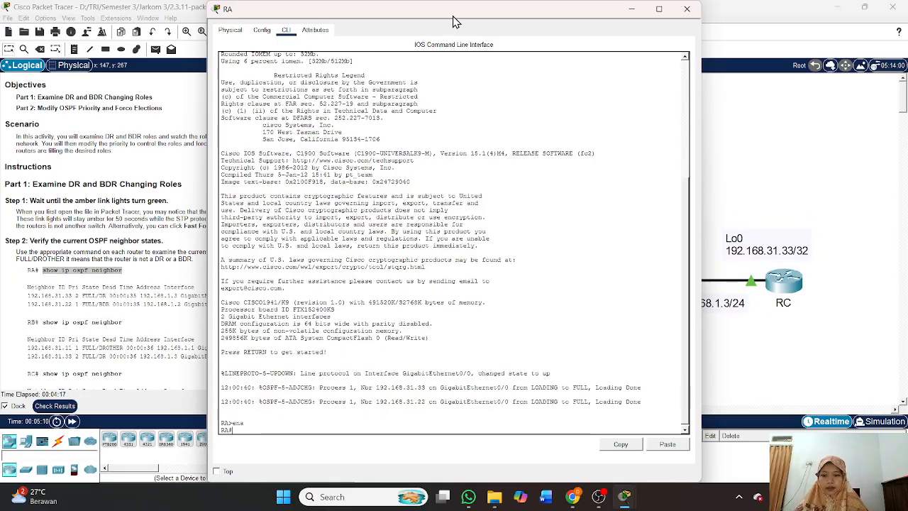
# Step: Place RA's window beside the instructions and run show ip ospf neighbor on router RA
pyautogui.moveTo(455, 21); pyautogui.dragTo(596, 31)
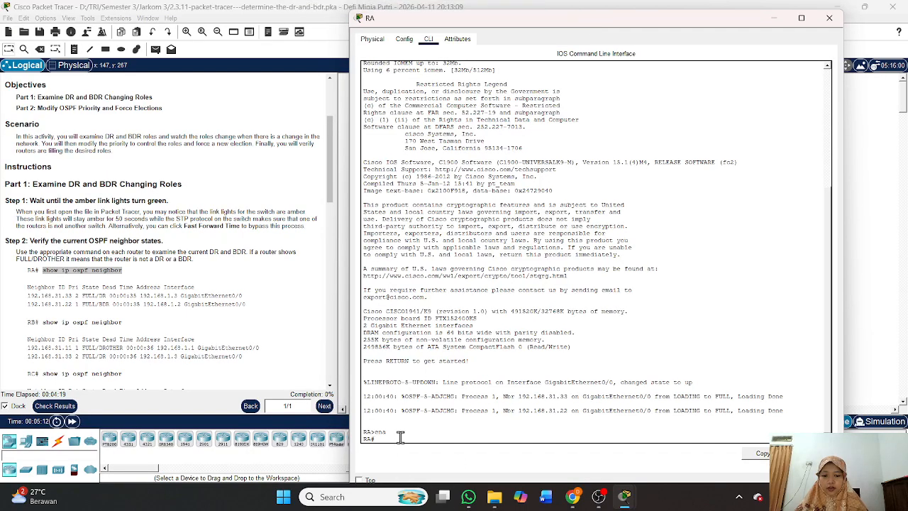
pyautogui.write('show i')
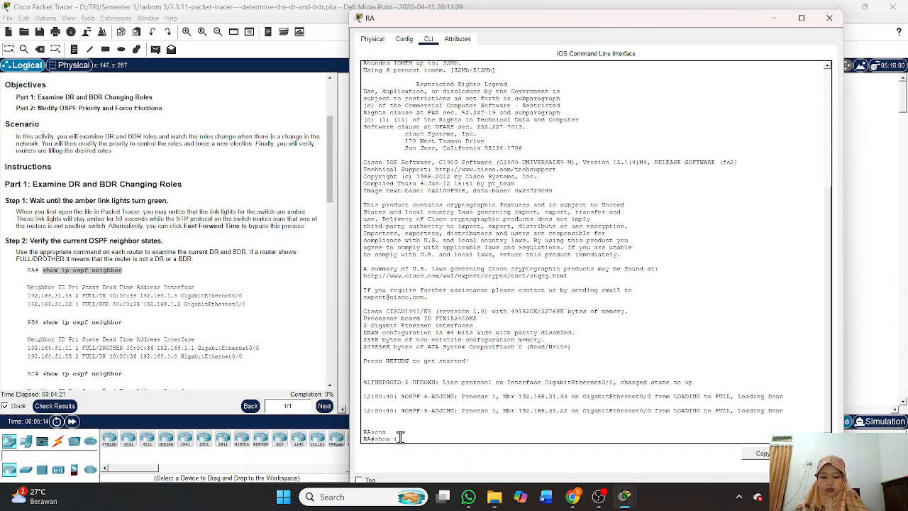
pyautogui.write('p ospf nei')
pyautogui.press('Tab')
pyautogui.press('Return')
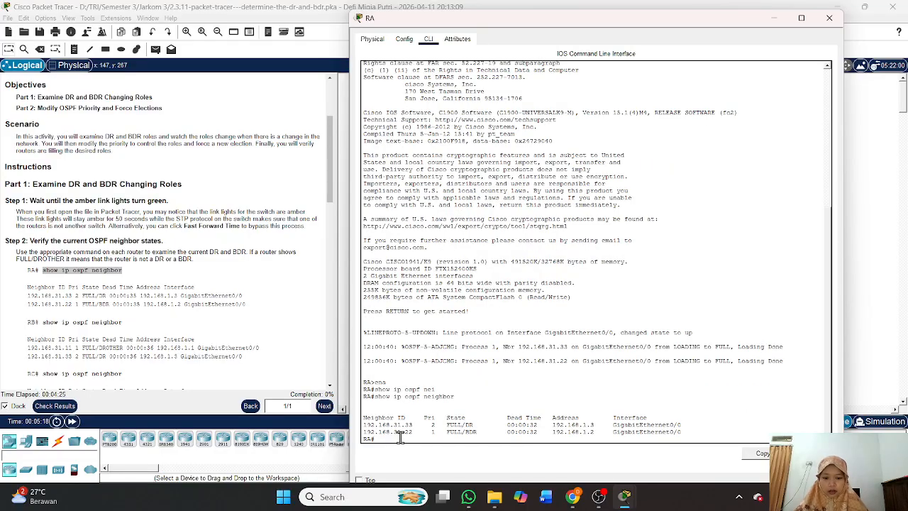
# Step: Compare RA's OSPF neighbor table with the addressing table and the RA sample output in Step 2, and close RA's window
pyautogui.scroll(3, 117, 322)
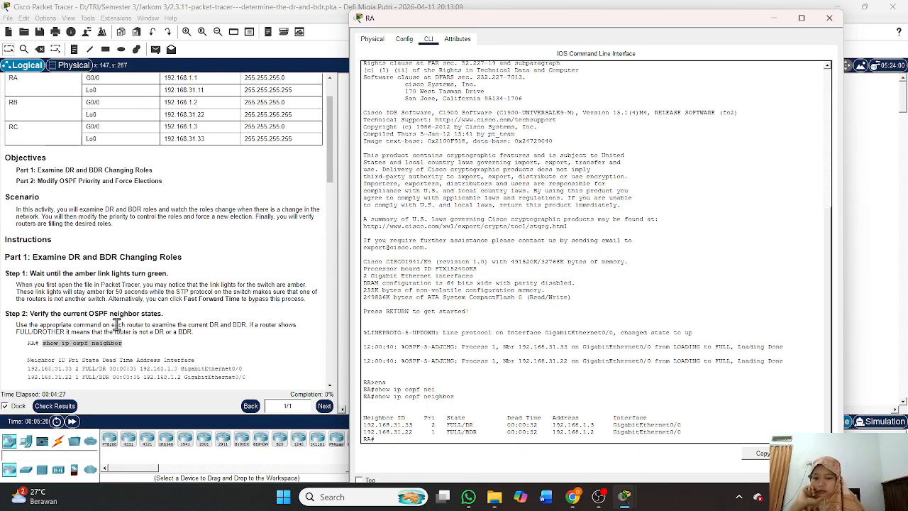
pyautogui.scroll(-1, 117, 324)
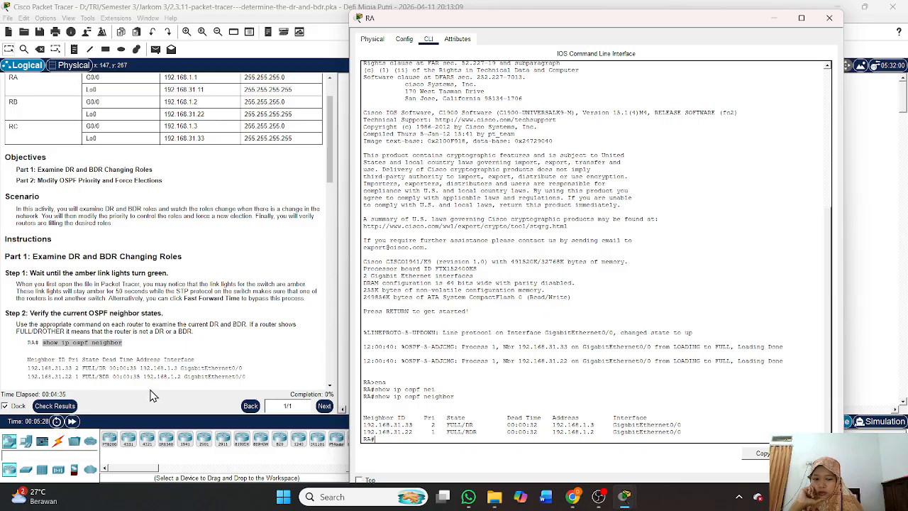
pyautogui.scroll(-1, 92, 358)
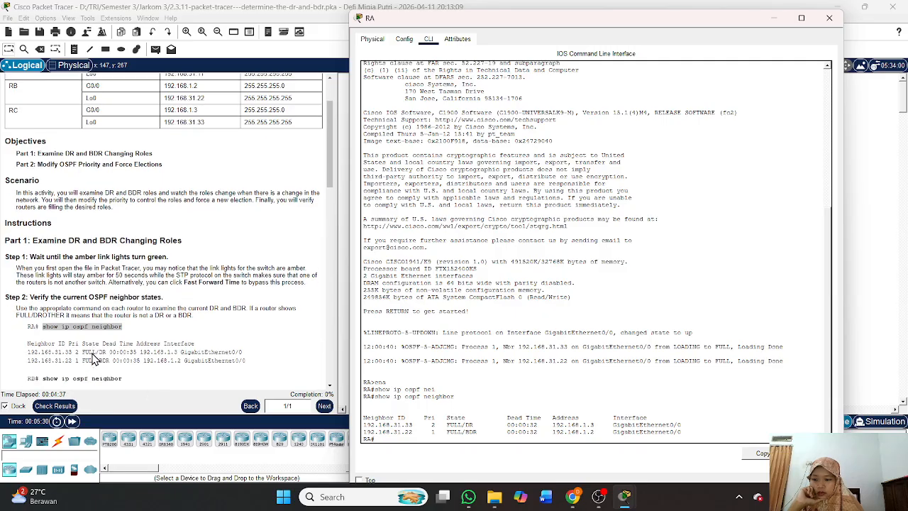
pyautogui.scroll(-2, 92, 358)
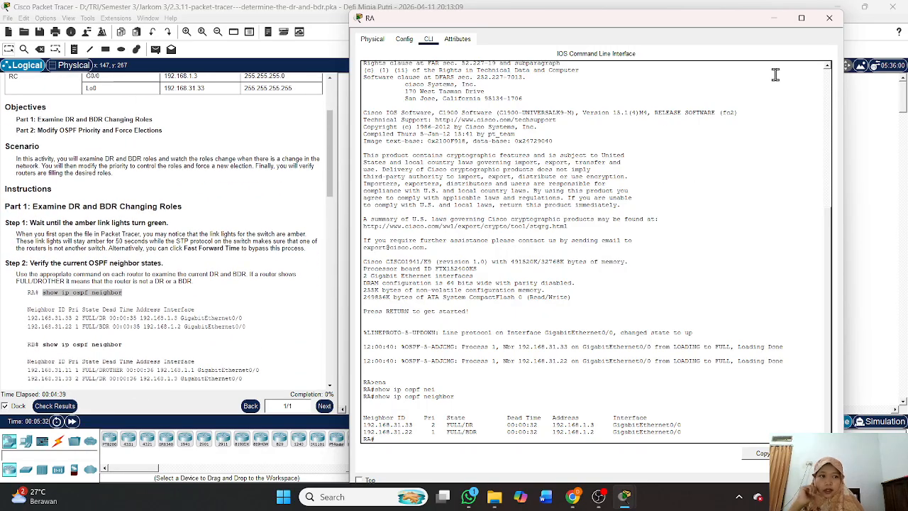
pyautogui.click(832, 27)
# Step: Open router RC's command line and enter privileged EXEC mode with en
pyautogui.scroll(-7, 166, 234)
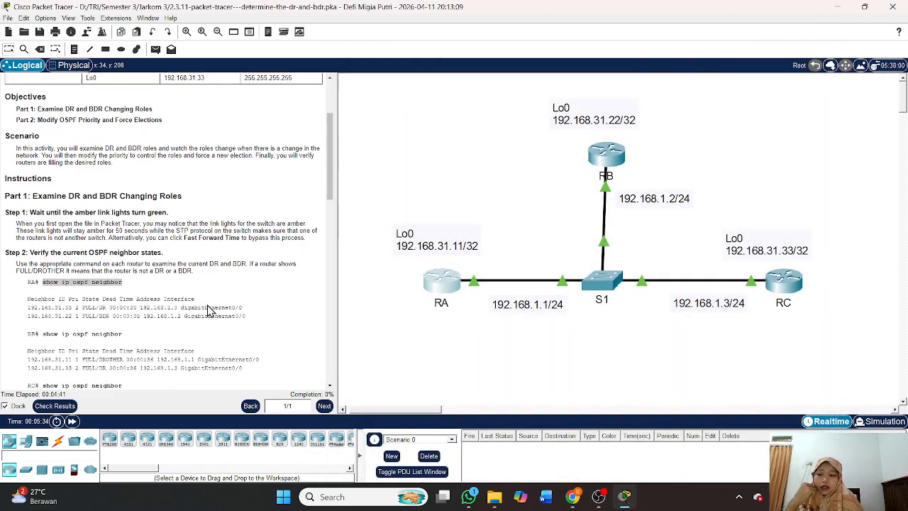
pyautogui.click(782, 301)
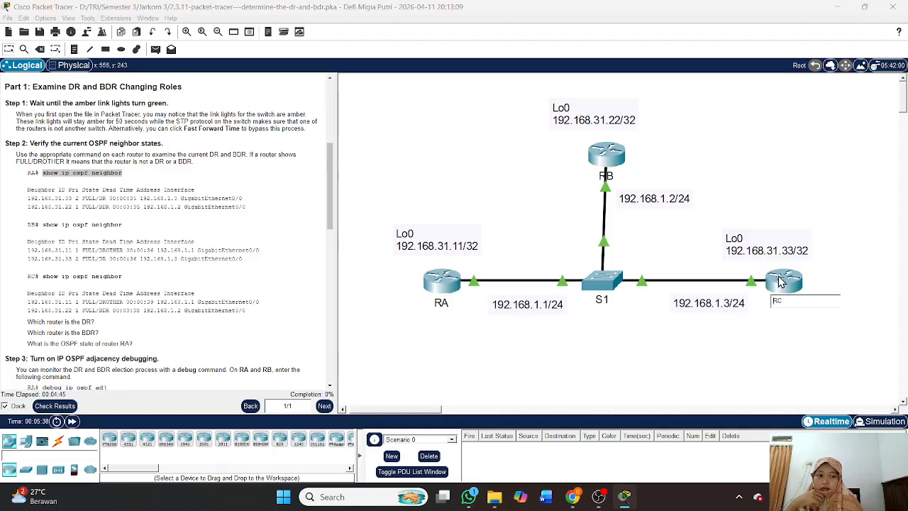
pyautogui.doubleClick(779, 278)
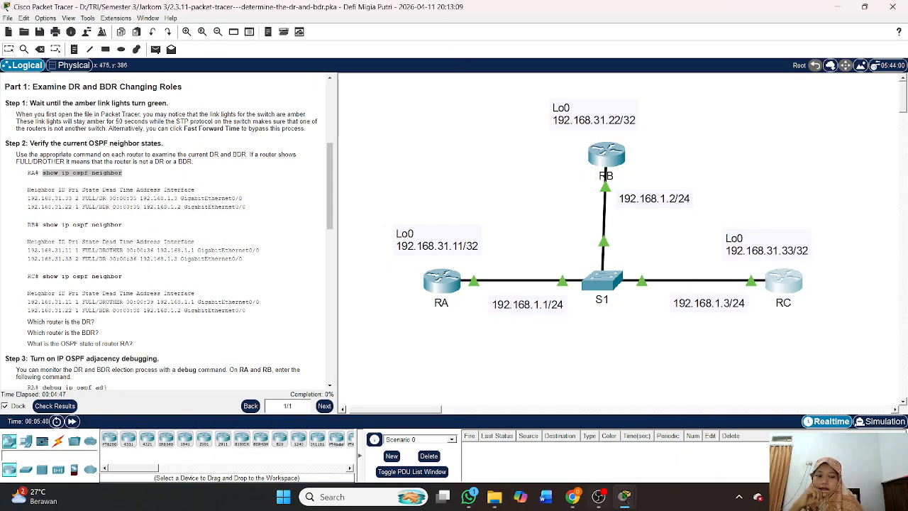
pyautogui.moveTo(622, 500)
pyautogui.click(670, 436)
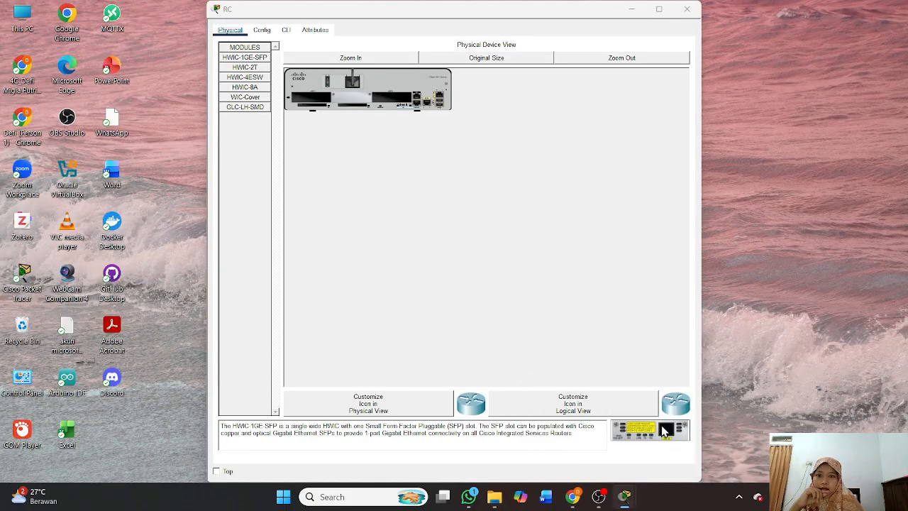
pyautogui.click(286, 31)
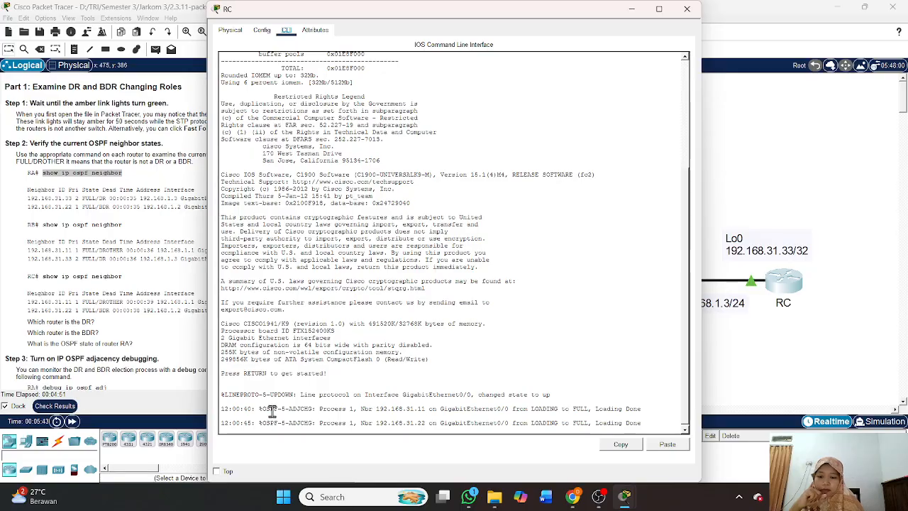
pyautogui.press('Return')
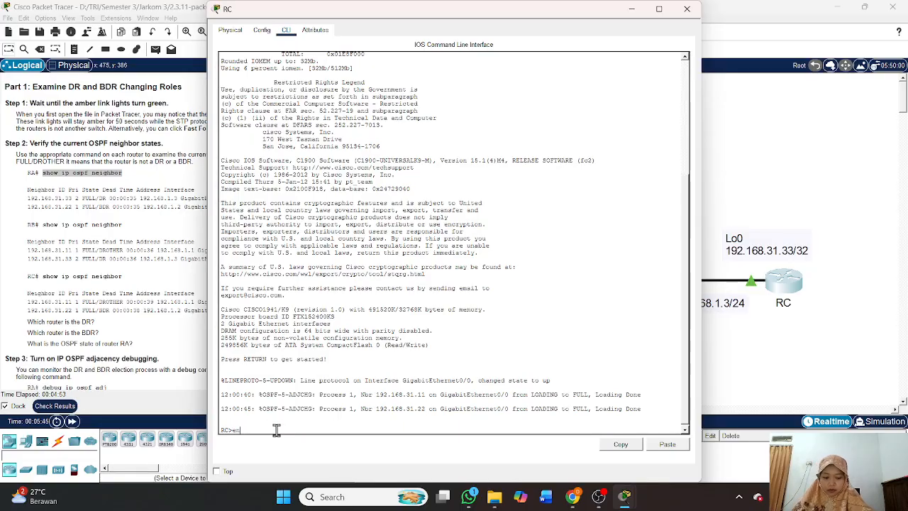
pyautogui.write('en')
pyautogui.press('Return')
# Step: Run show ip ospf neighbor on router RC
pyautogui.write('show ip')
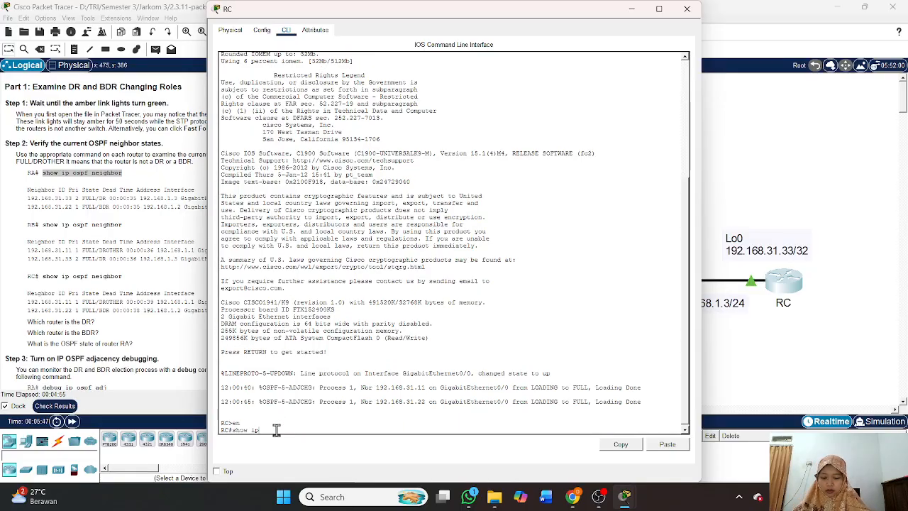
pyautogui.write(' ospf ne')
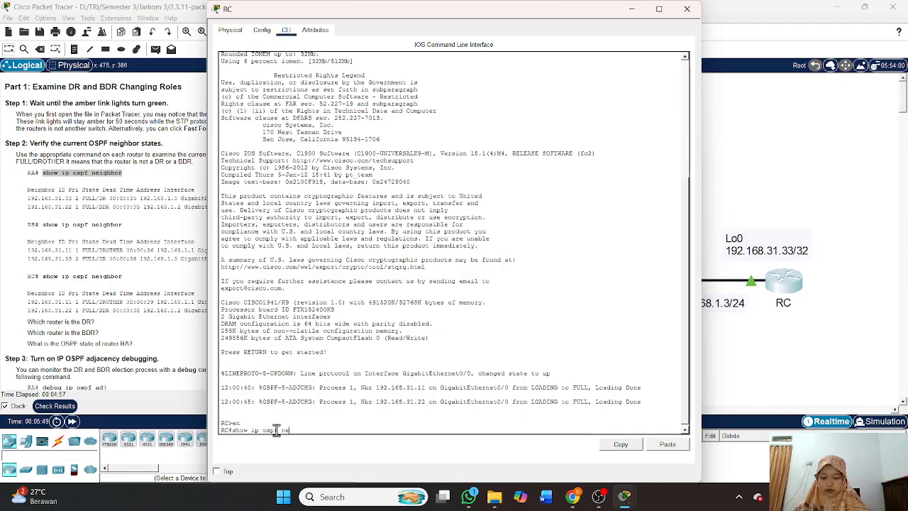
pyautogui.write('i')
pyautogui.press('Tab')
pyautogui.press('Return')
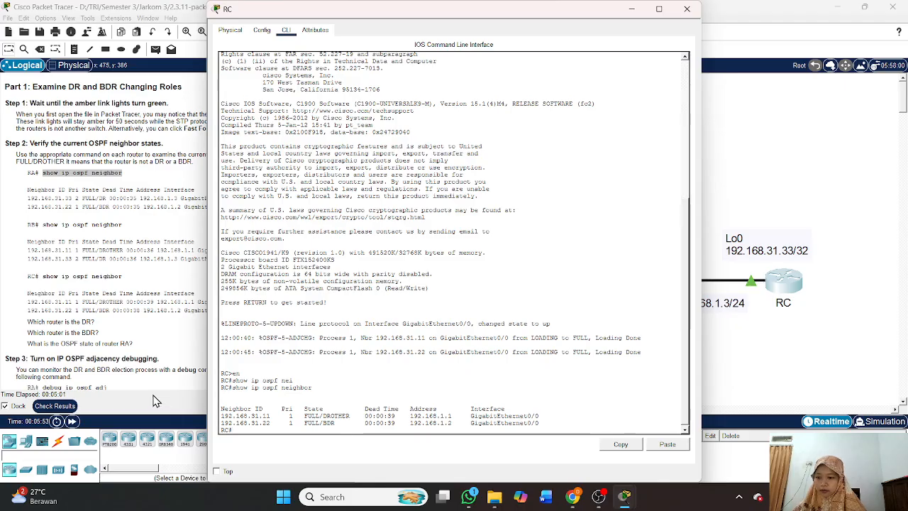
# Step: Place RC's window beside the instructions, compare its neighbor table with the RC sample output in Step 2, and close the window
pyautogui.scroll(1, 147, 361)
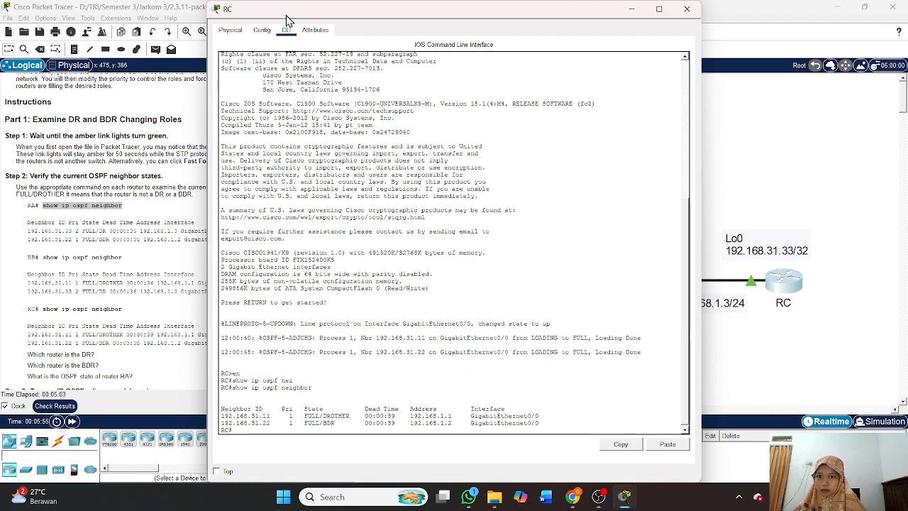
pyautogui.moveTo(353, 15); pyautogui.dragTo(448, 18)
pyautogui.scroll(1, 182, 330)
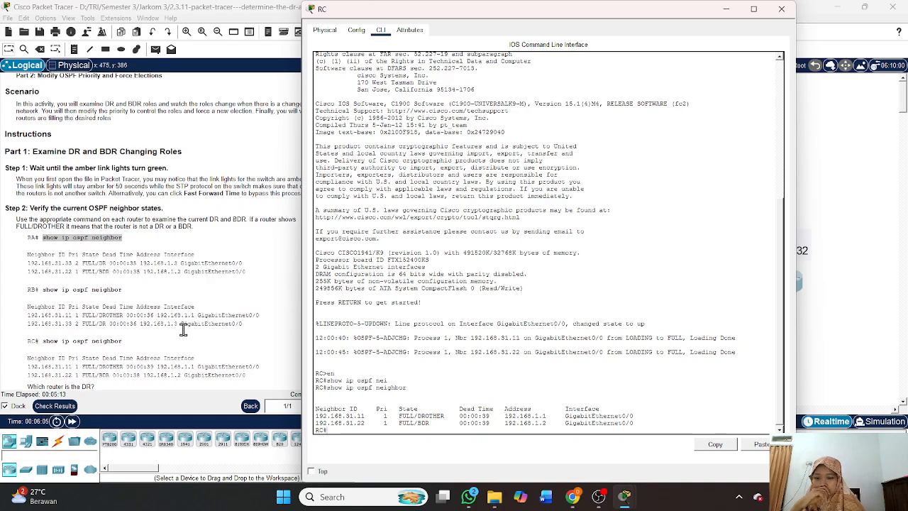
pyautogui.scroll(-3, 190, 355)
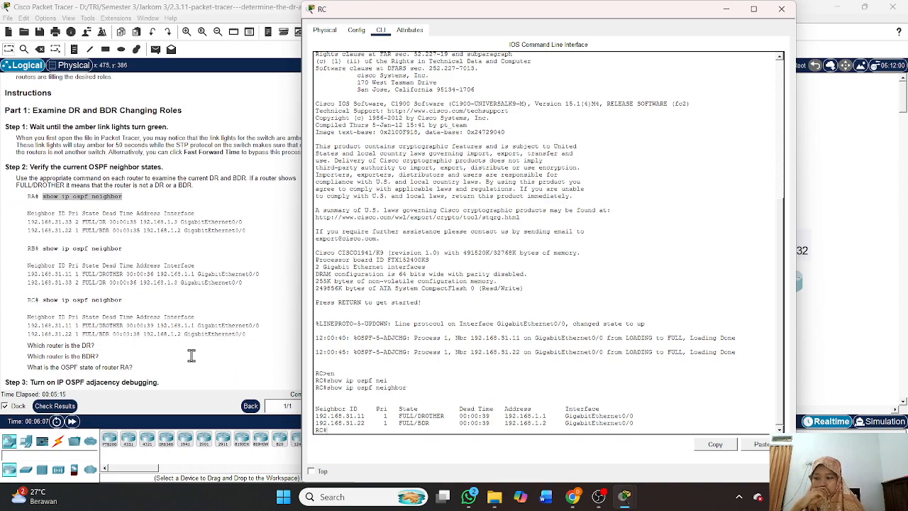
pyautogui.scroll(-2, 191, 356)
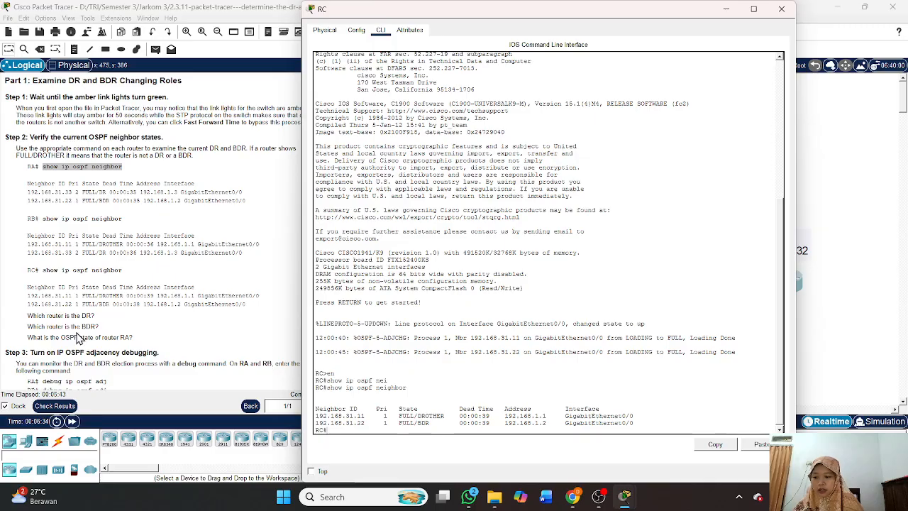
pyautogui.click(782, 11)
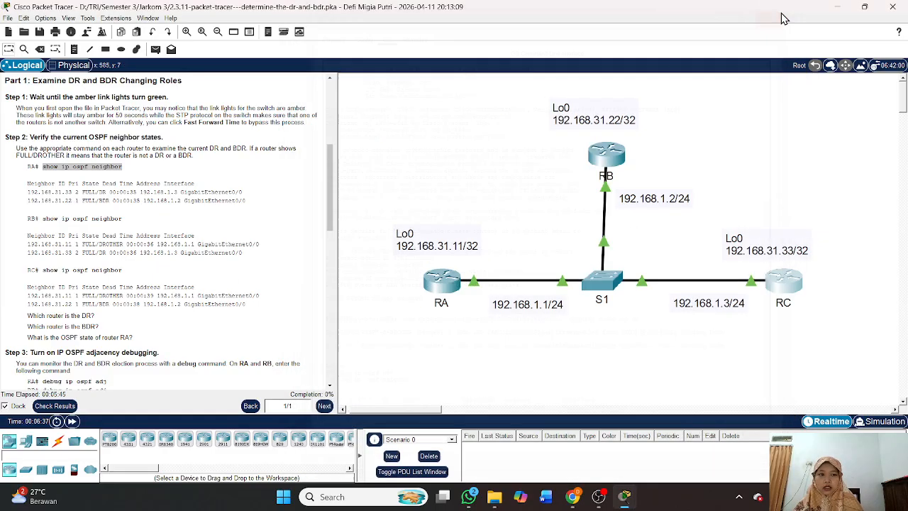
# Step: Review the OSPF neighbor tables of routers RB and RA again to identify the DR and BDR, closing each window
pyautogui.click(607, 154)
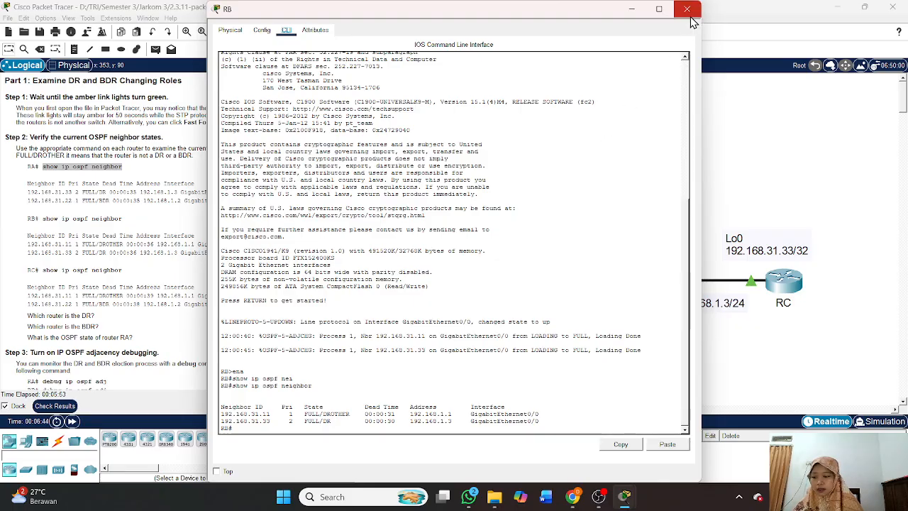
pyautogui.click(689, 16)
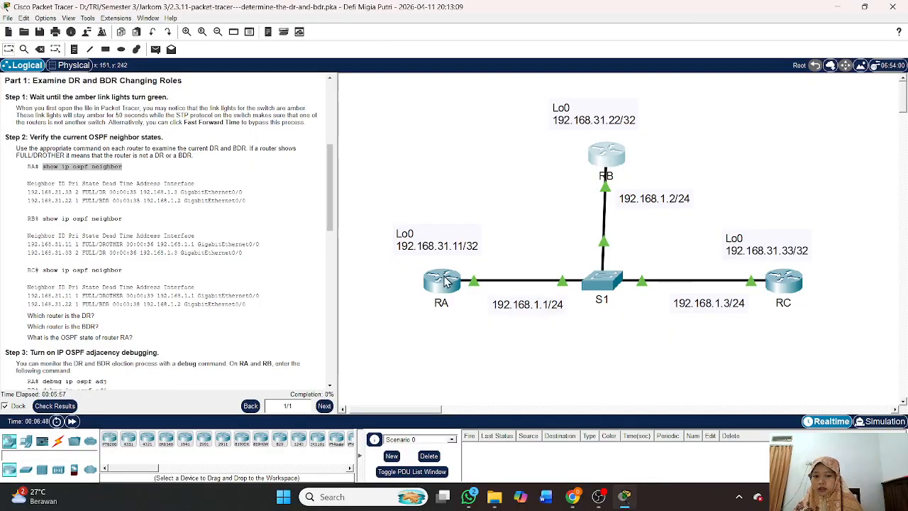
pyautogui.click(445, 282)
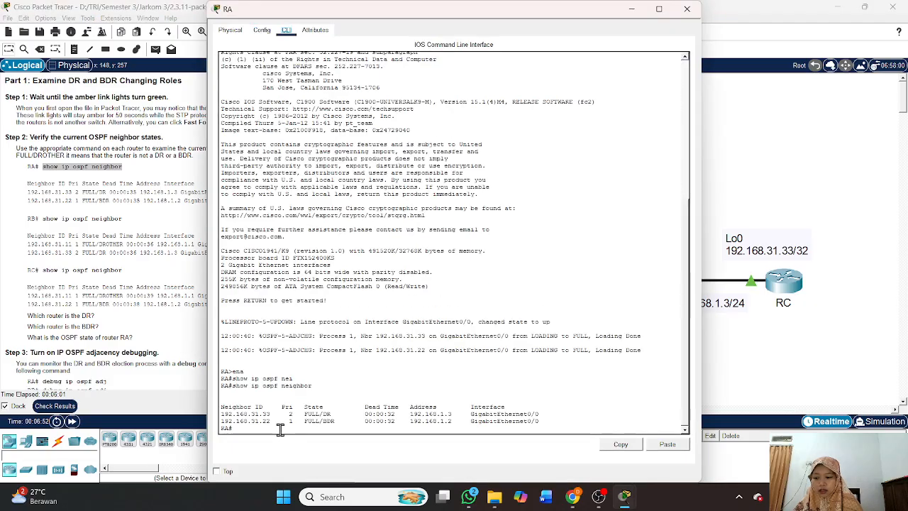
pyautogui.click(687, 8)
# Step: Turn on OSPF adjacency debugging on router RA with debug ip ospf adj, as Step 3 instructs, and close its window
pyautogui.scroll(-3, 105, 365)
pyautogui.scroll(1, 105, 365)
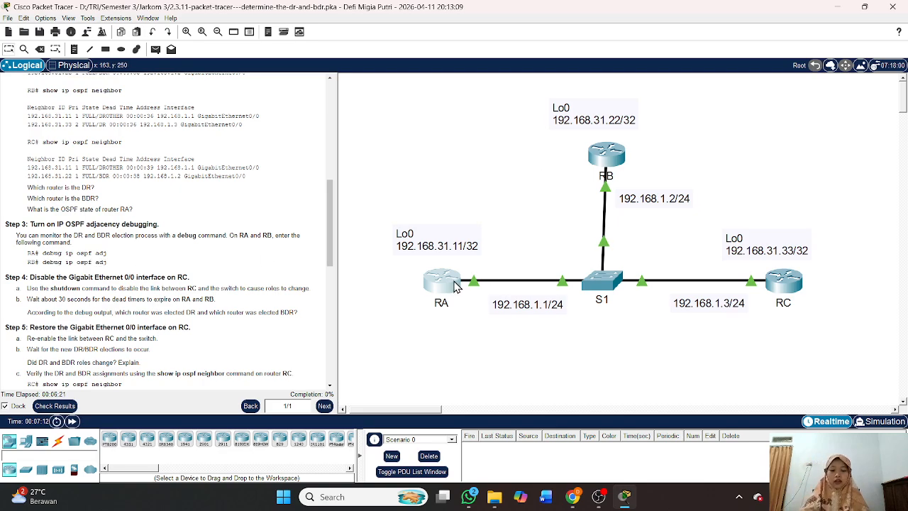
pyautogui.moveTo(628, 502)
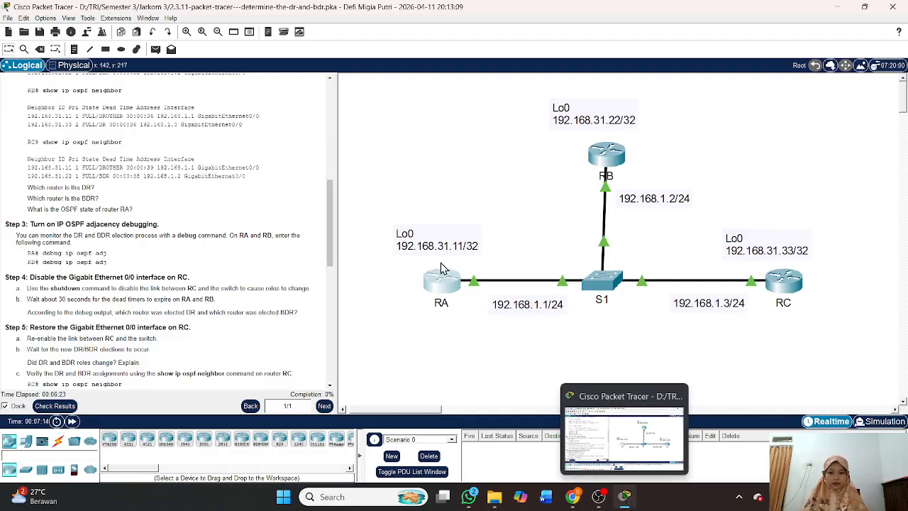
pyautogui.click(451, 285)
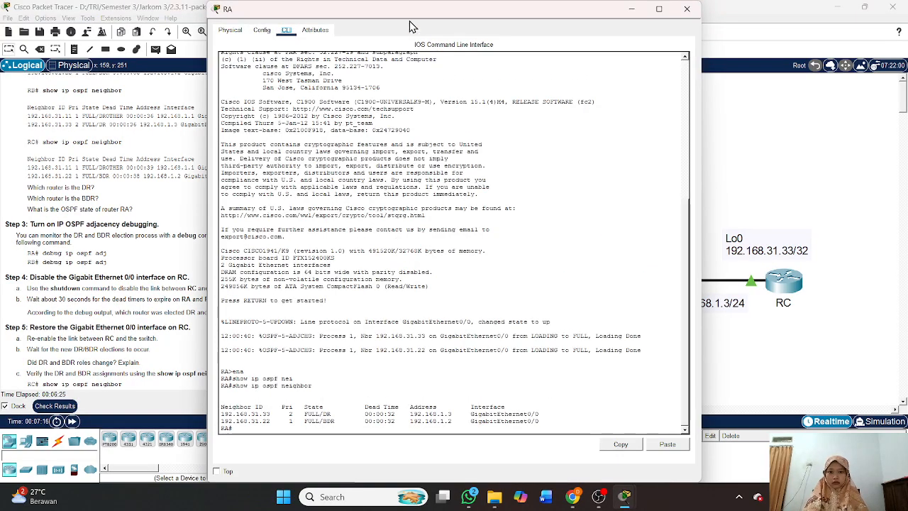
pyautogui.moveTo(410, 18); pyautogui.dragTo(622, 30)
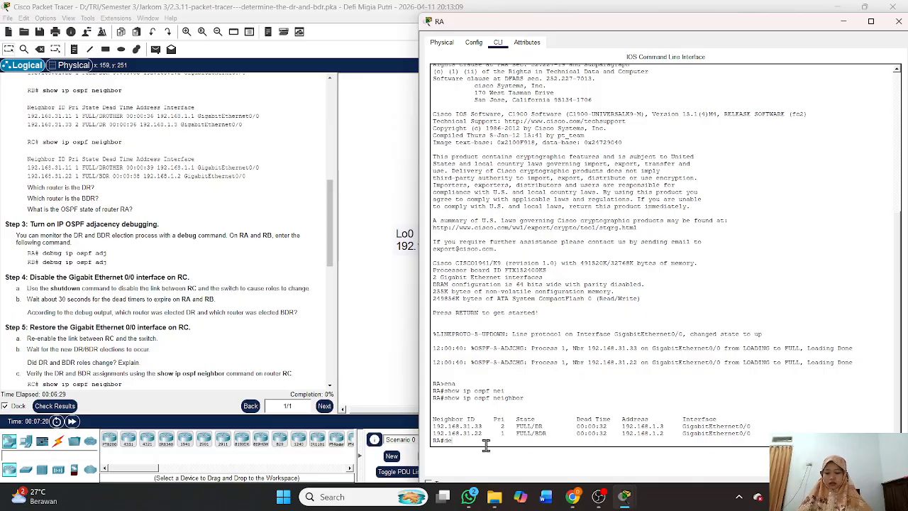
pyautogui.write('debug i')
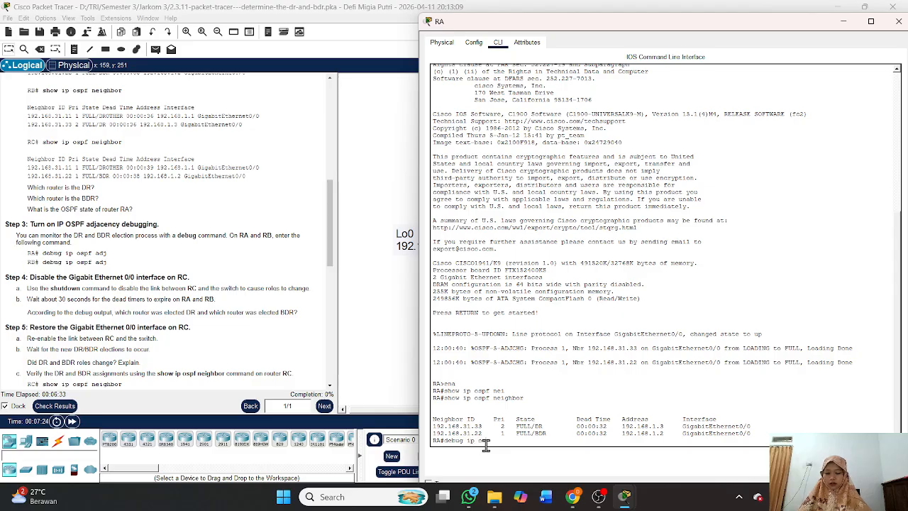
pyautogui.write('p ospf adj')
pyautogui.press('Return')
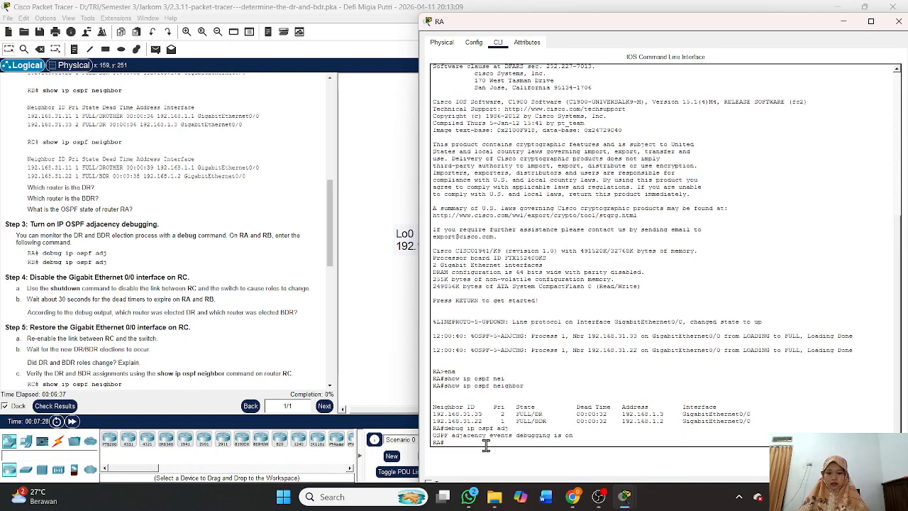
pyautogui.click(896, 25)
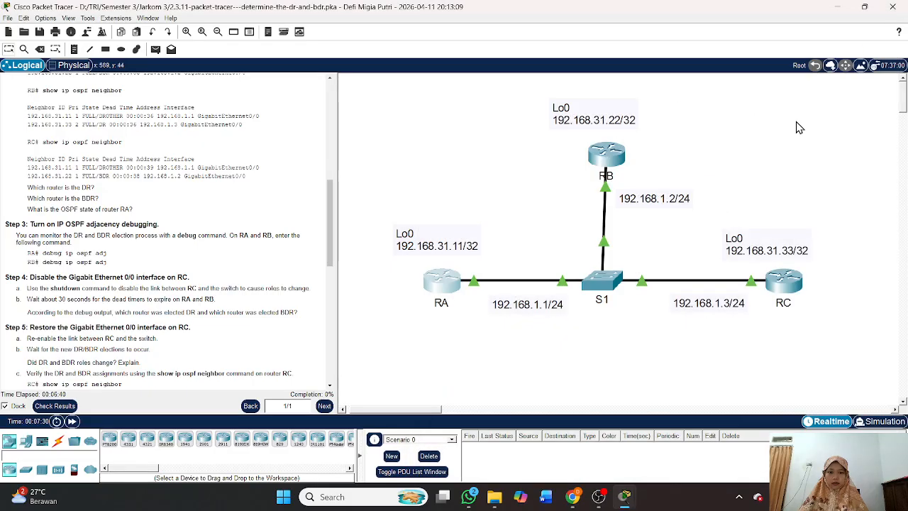
# Step: Turn on OSPF adjacency debugging on router RB with debug ip ospf adj and close its window
pyautogui.click(602, 161)
pyautogui.moveTo(485, 14); pyautogui.dragTo(687, 20)
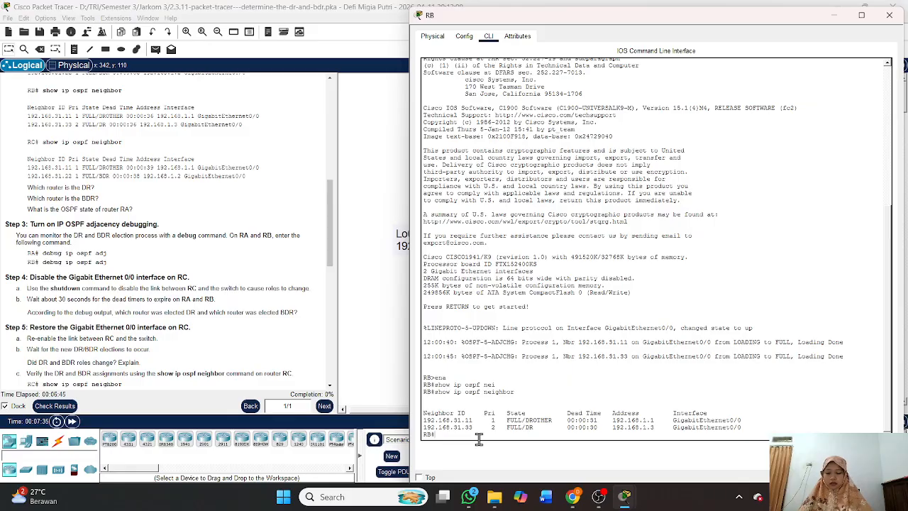
pyautogui.write('debug ip ospf adj')
pyautogui.press('Return')
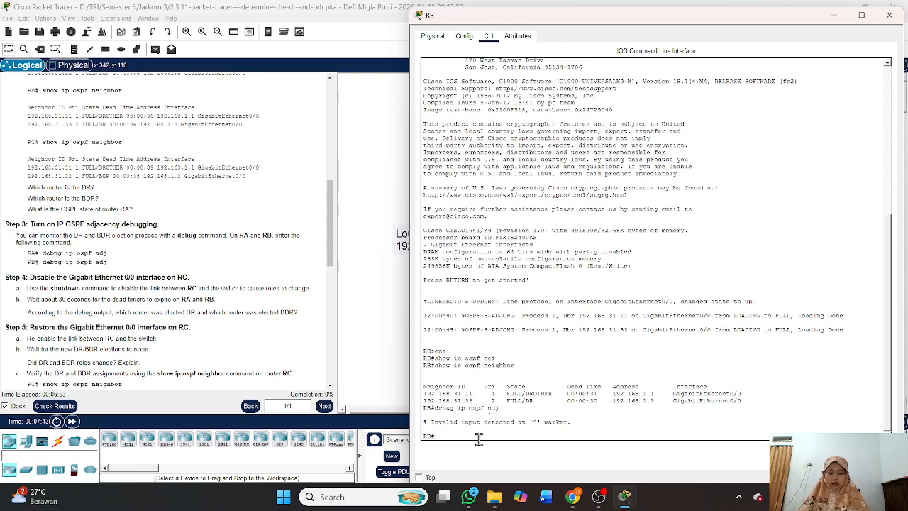
pyautogui.press('Up')
pyautogui.press('Return')
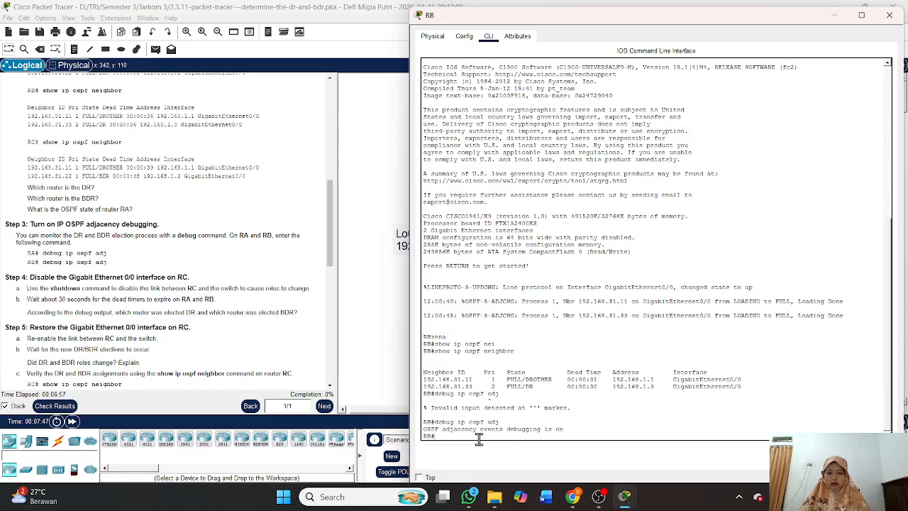
pyautogui.click(896, 17)
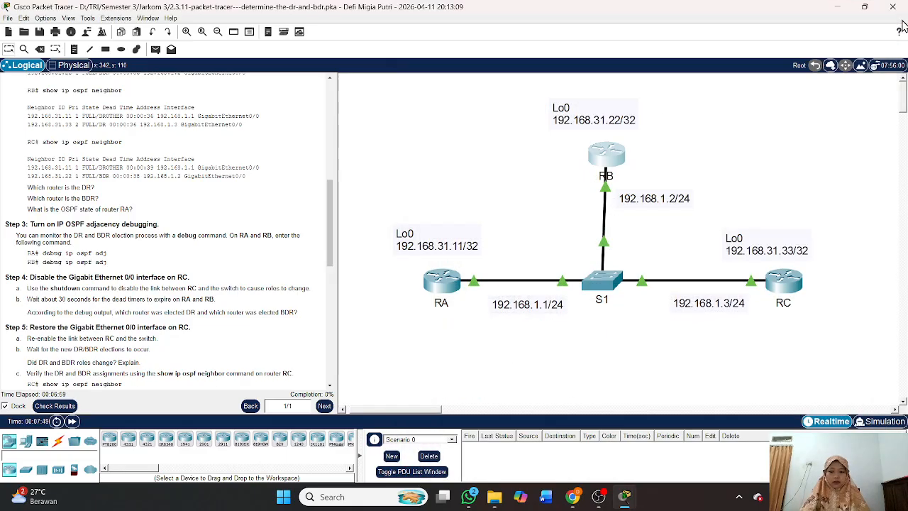
# Step: Read Step 4 of the instructions, open router RC's command line and enter global configuration mode with conf t
pyautogui.scroll(-1, 253, 267)
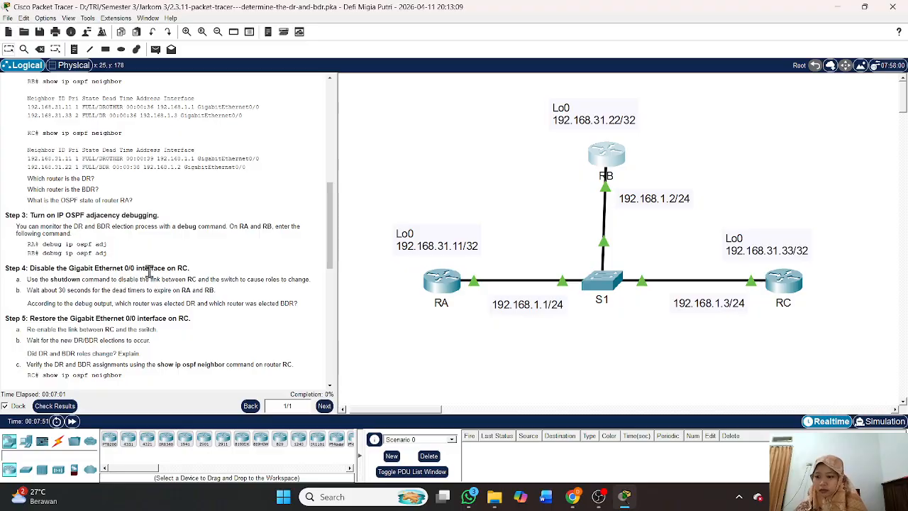
pyautogui.scroll(-3, 150, 272)
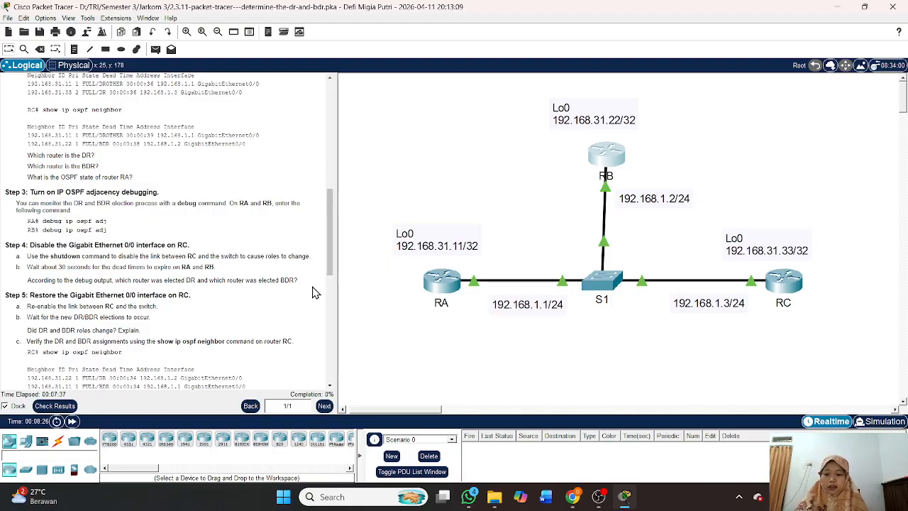
pyautogui.click(791, 285)
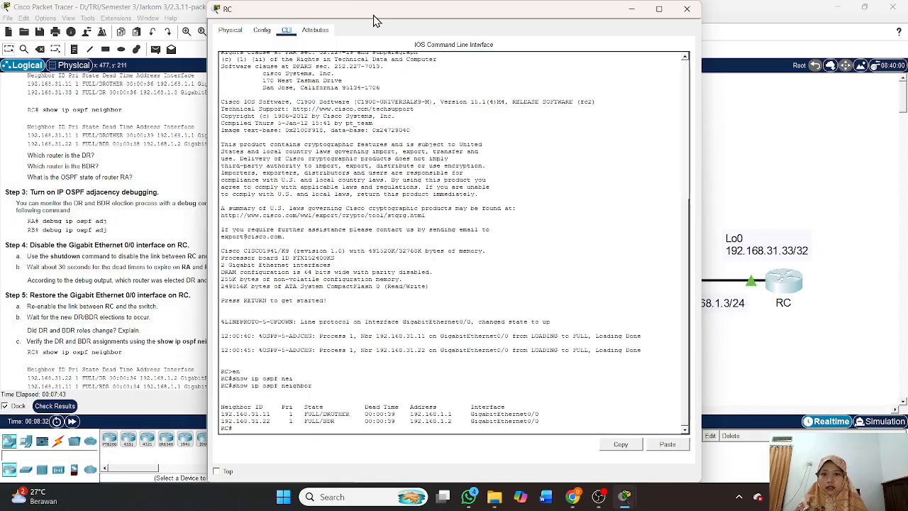
pyautogui.moveTo(374, 15); pyautogui.dragTo(524, 31)
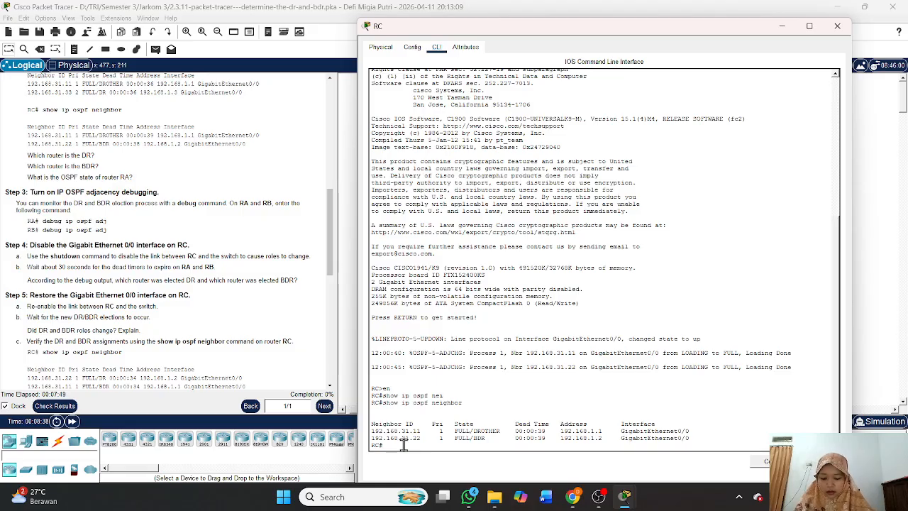
pyautogui.press('Return')
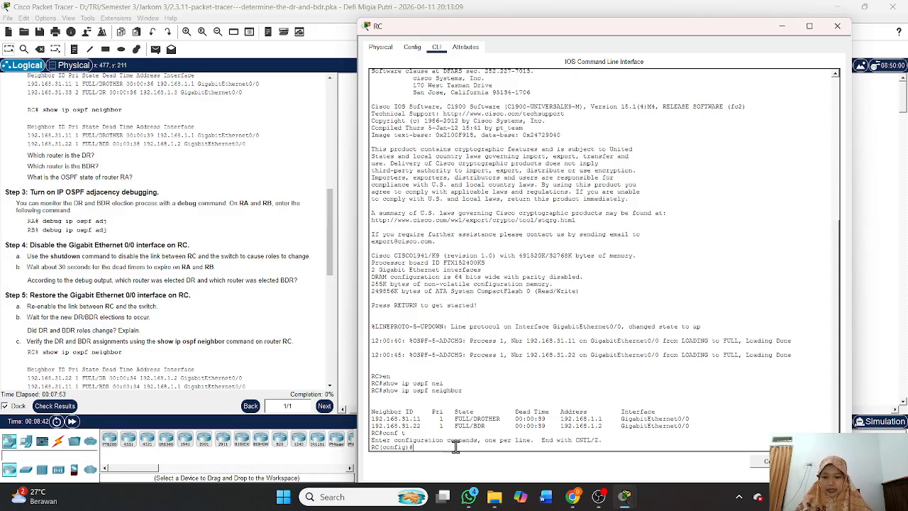
# Step: Disable RC's Gigabit Ethernet 0/0 interface with int g0/0 and shutdown, and close its window
pyautogui.write('int g0/0')
pyautogui.press('Return')
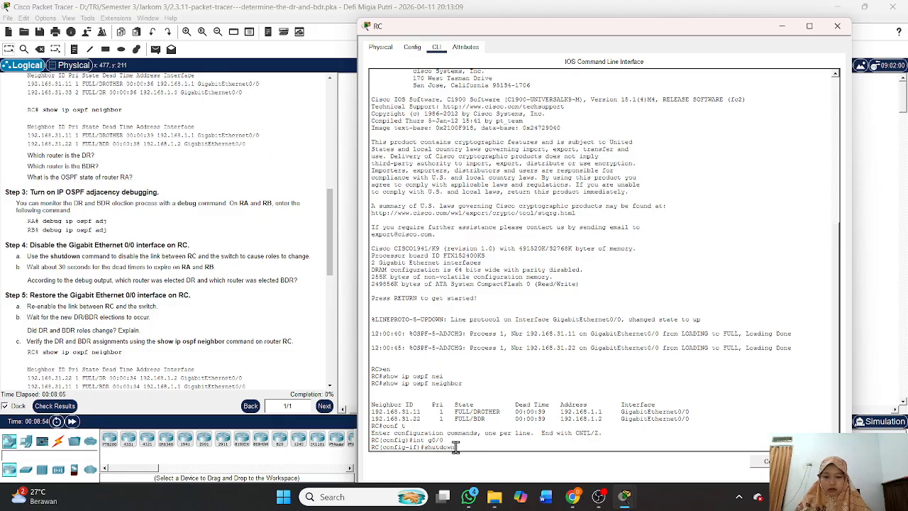
pyautogui.write('shutdown')
pyautogui.press('Return')
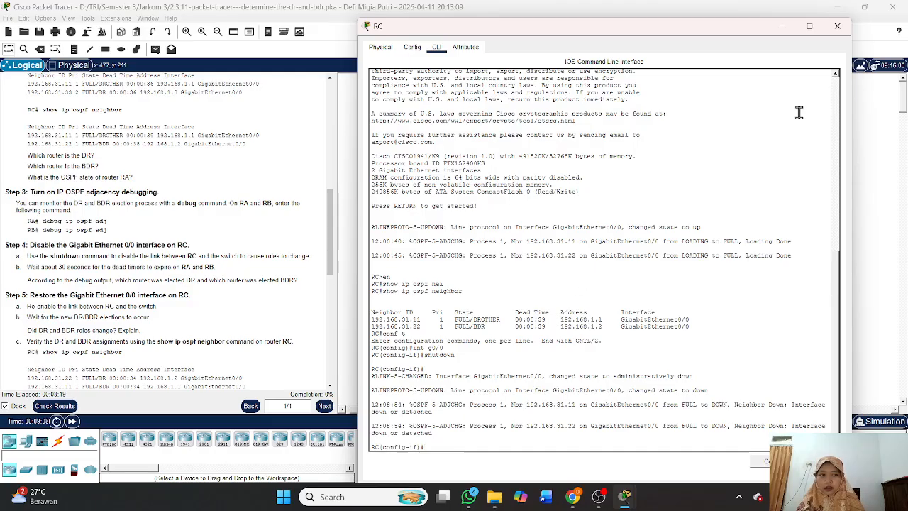
pyautogui.click(841, 30)
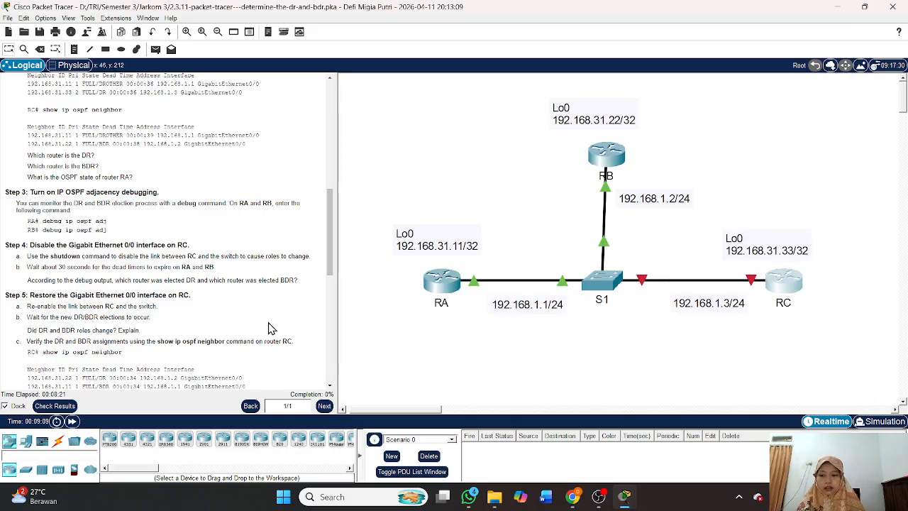
# Step: View and close the activity results, and fast-forward the network time to let the dead timers expire
pyautogui.click(59, 408)
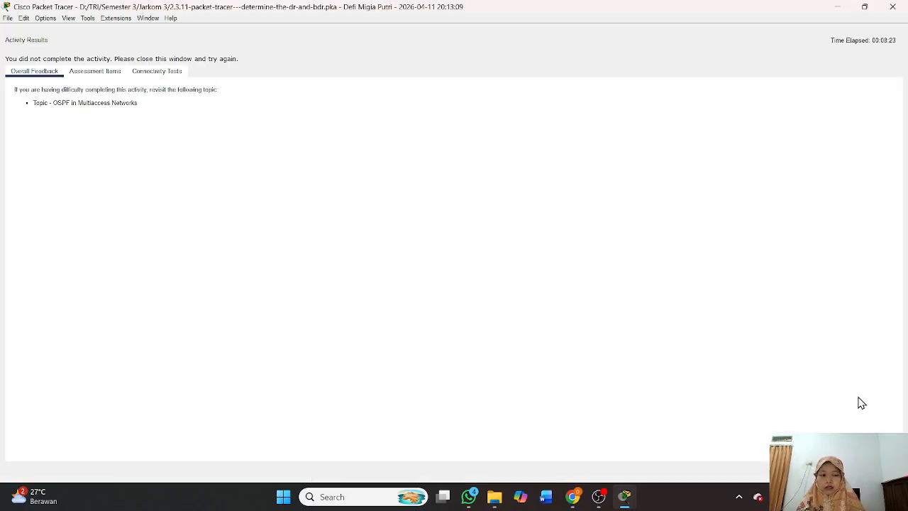
pyautogui.click(876, 471)
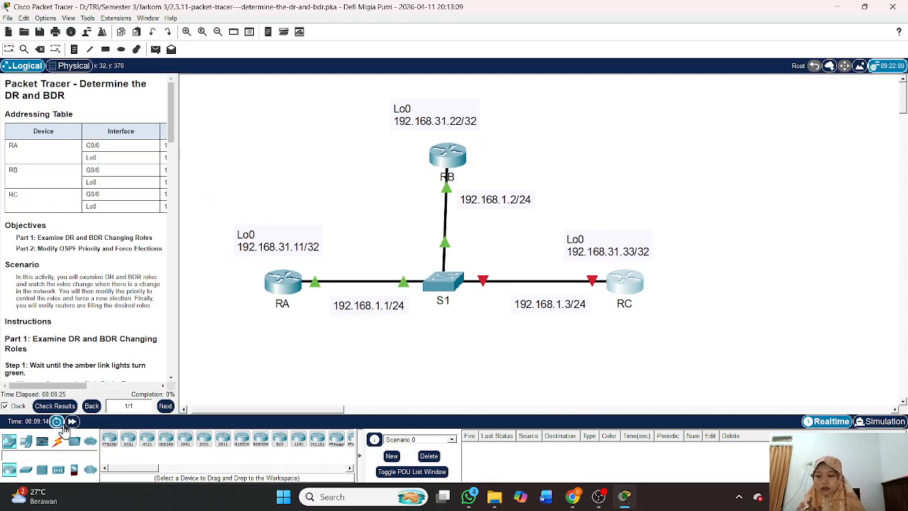
pyautogui.click(71, 424)
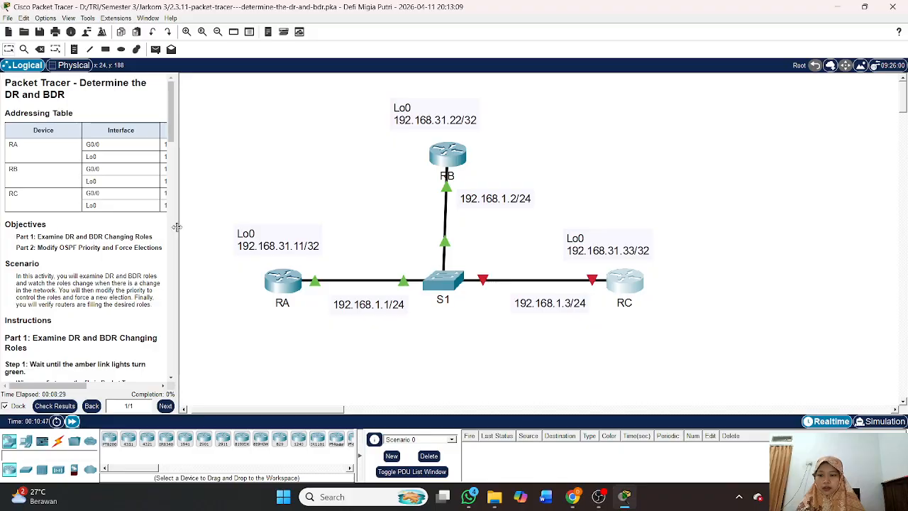
# Step: Widen the instructions pane and open router RA's command line to read the DR/BDR election debug output
pyautogui.moveTo(177, 234); pyautogui.dragTo(295, 234)
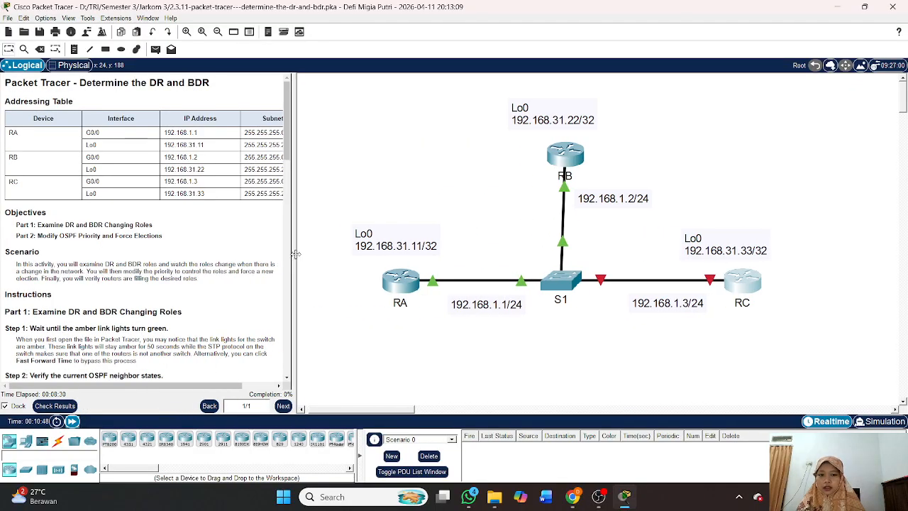
pyautogui.click(398, 282)
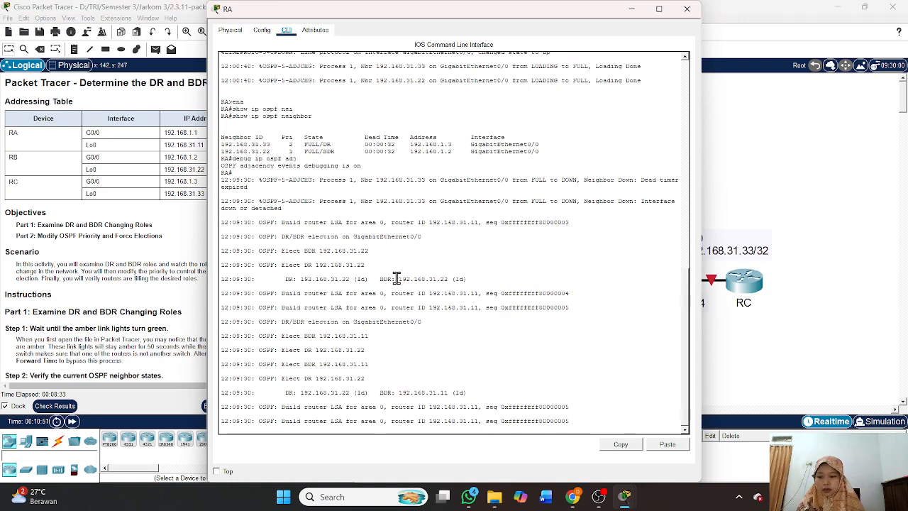
# Step: Run show ip ospf int g0/0 on RA, highlight the state and DR/BDR lines in the output, and close its window
pyautogui.click(366, 431)
pyautogui.press('Return')
pyautogui.press('Up')
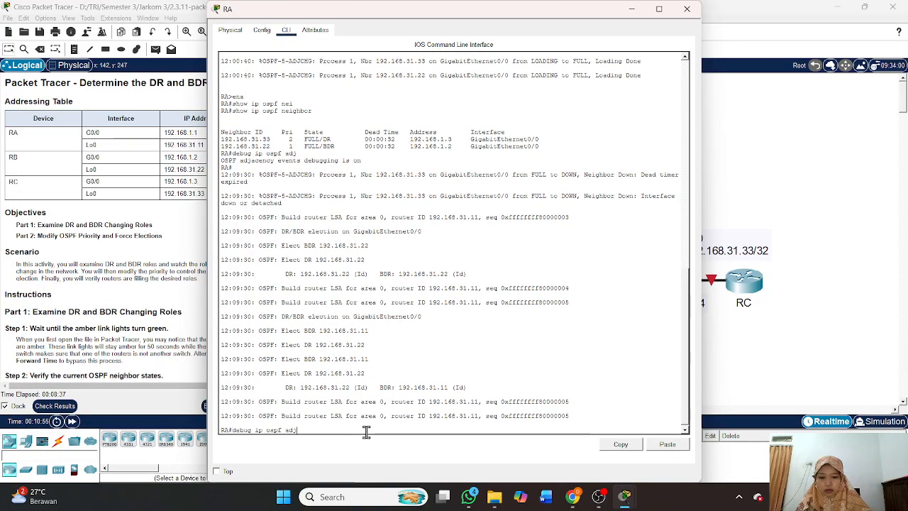
pyautogui.press('Up')
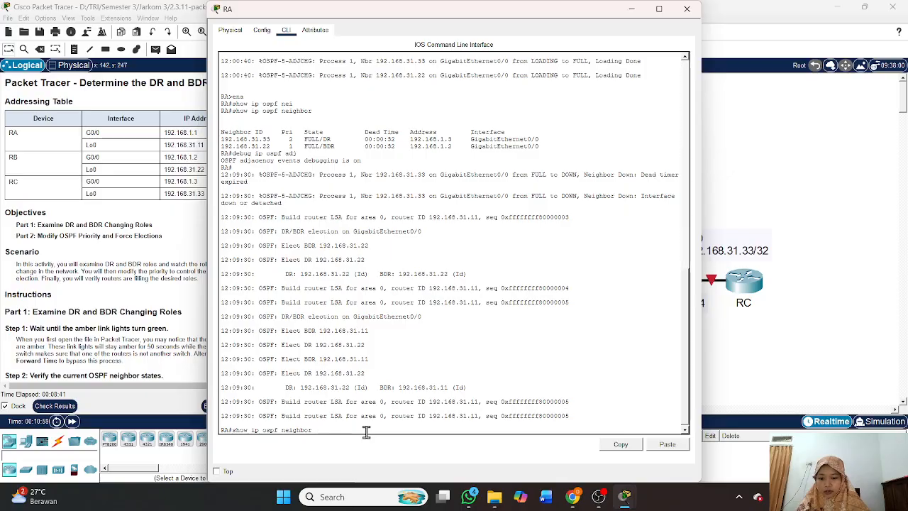
pyautogui.press('BackSpace')
pyautogui.press('BackSpace')
pyautogui.press('BackSpace')
pyautogui.press('BackSpace')
pyautogui.press('BackSpace')
pyautogui.press('BackSpace')
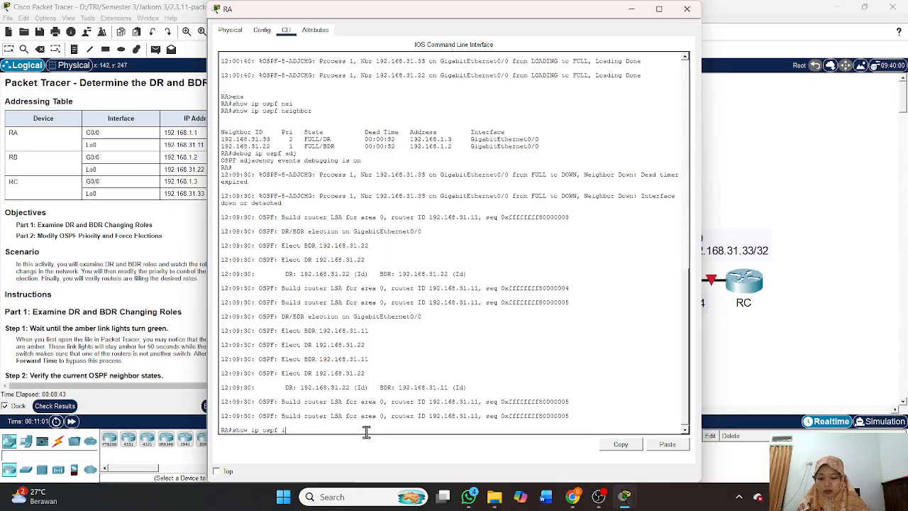
pyautogui.write('g0/0')
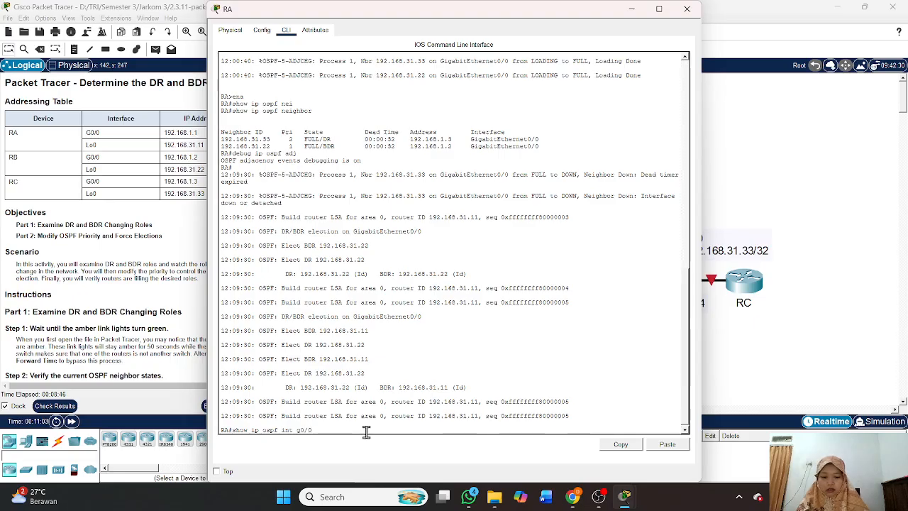
pyautogui.press('Return')
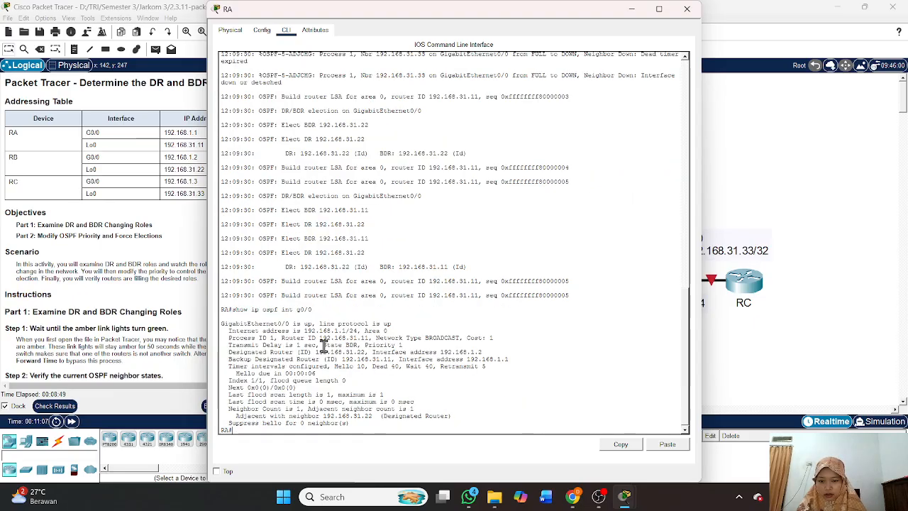
pyautogui.moveTo(323, 346); pyautogui.dragTo(516, 361)
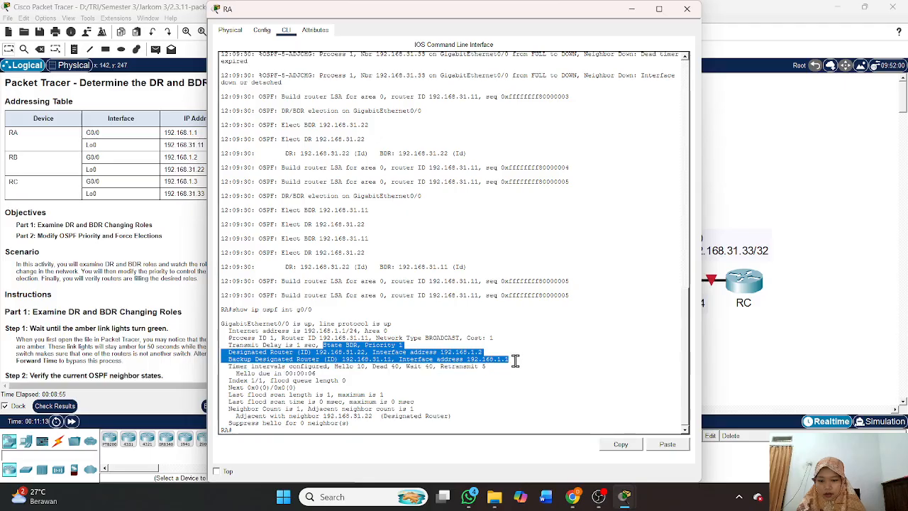
pyautogui.click(686, 9)
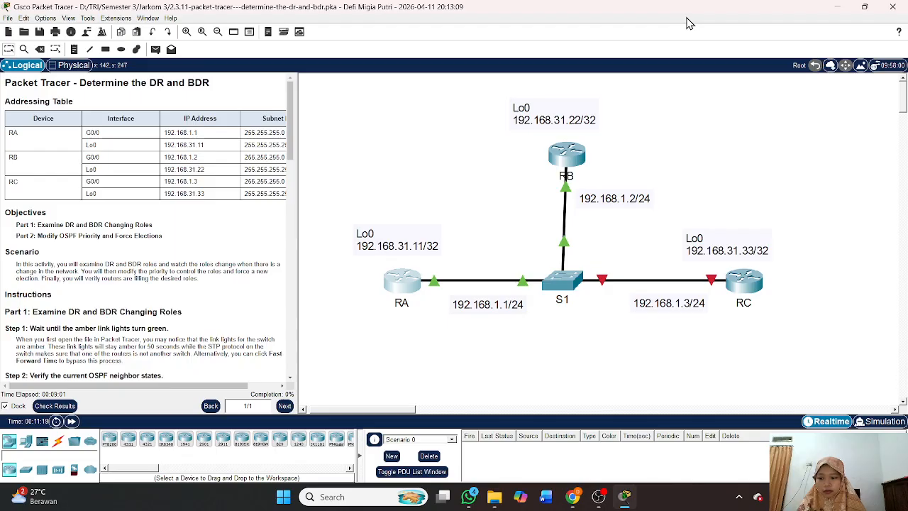
# Step: Open router RB's command line, run show ip ospf int g0/0, highlight the state and DR/BDR lines, and close its window
pyautogui.click(566, 170)
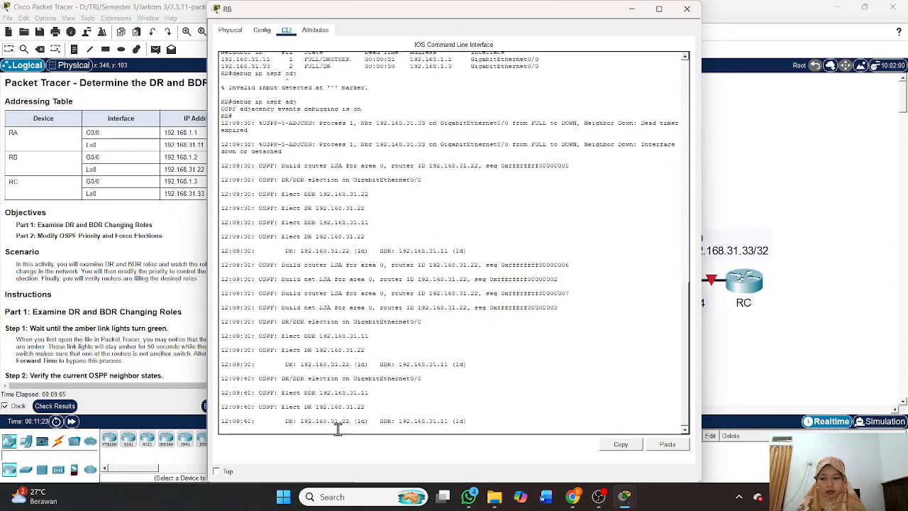
pyautogui.press('Return')
pyautogui.press('Up')
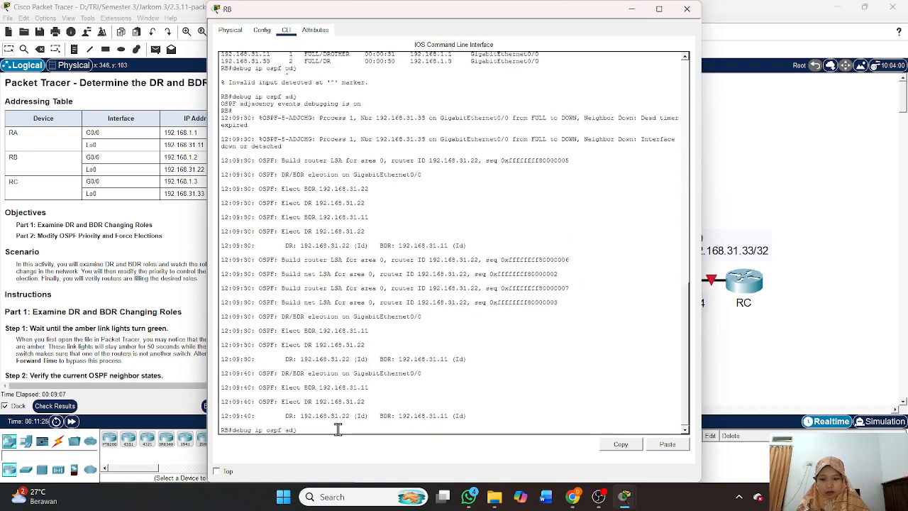
pyautogui.press('Up')
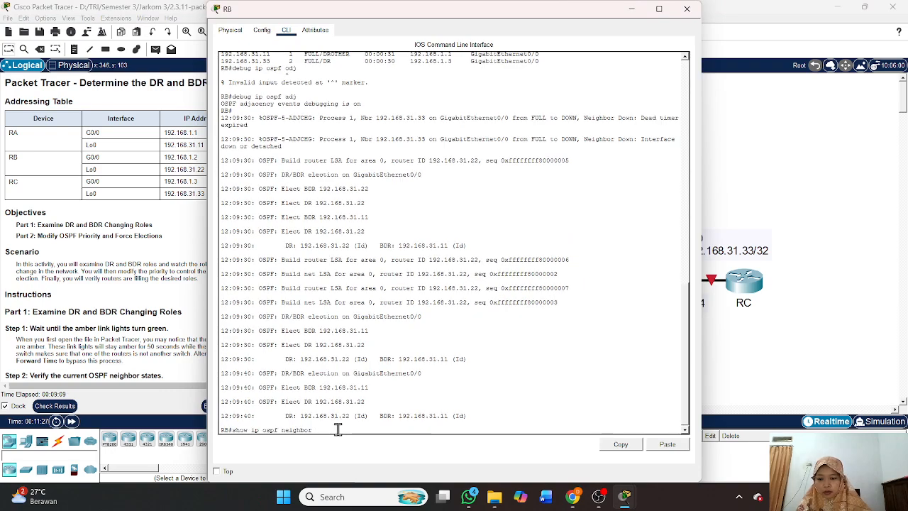
pyautogui.press('BackSpace')
pyautogui.press('BackSpace')
pyautogui.press('BackSpace')
pyautogui.press('BackSpace')
pyautogui.press('BackSpace')
pyautogui.press('BackSpace')
pyautogui.press('BackSpace')
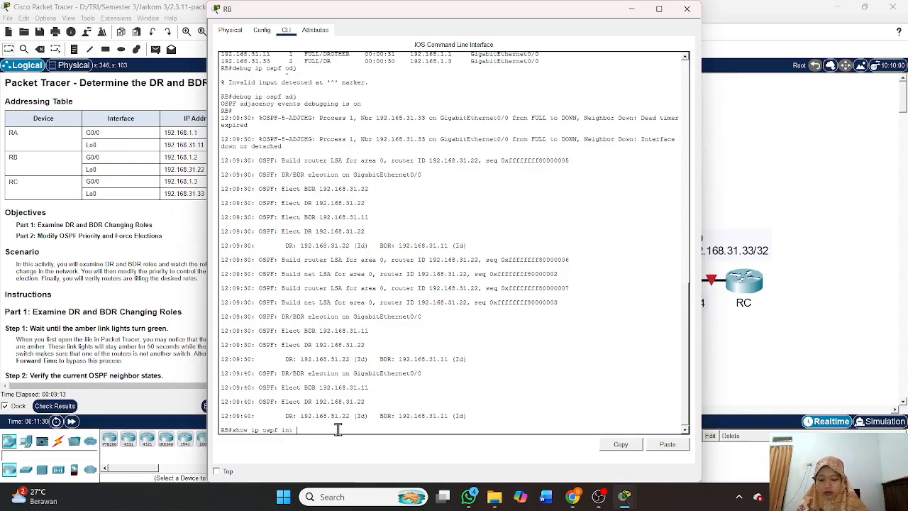
pyautogui.write('g0/0')
pyautogui.press('Return')
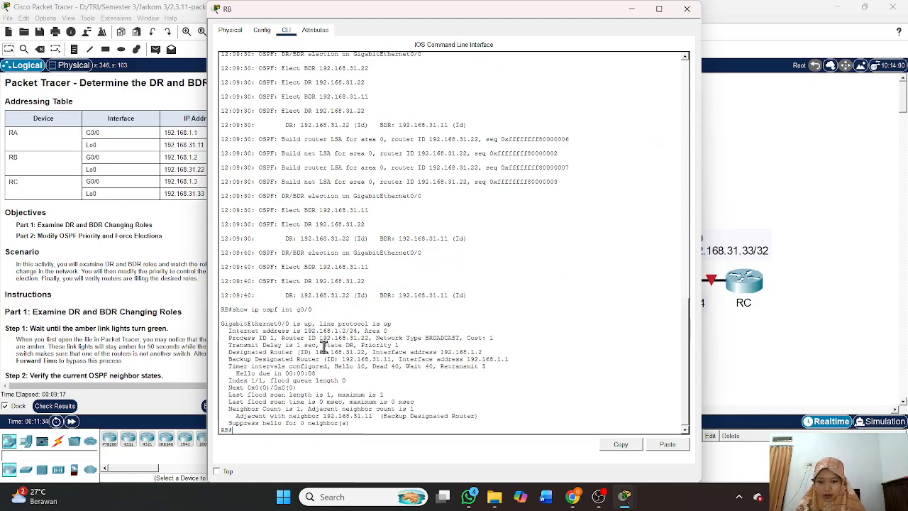
pyautogui.moveTo(323, 345); pyautogui.dragTo(523, 359)
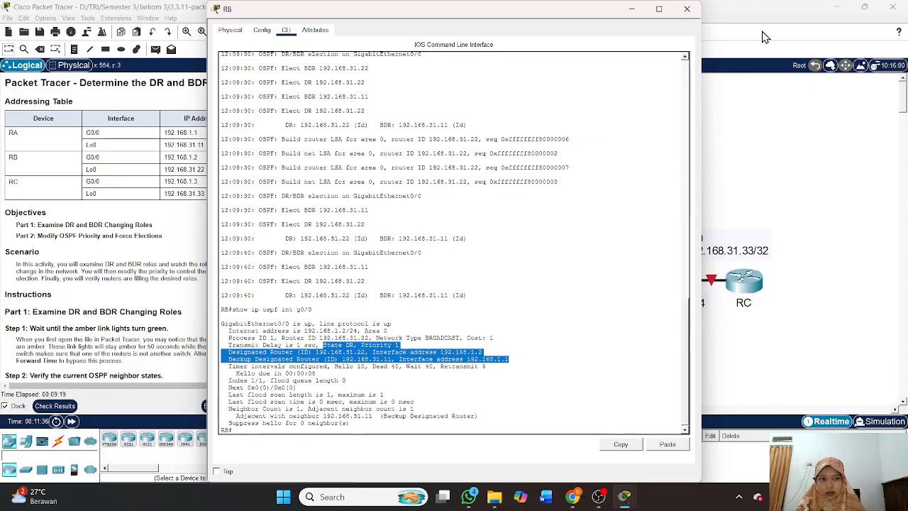
pyautogui.click(691, 11)
# Step: Read Step 5 of the instructions on restoring RC's Gigabit Ethernet 0/0 interface, and open router RC's command line
pyautogui.scroll(-10, 128, 326)
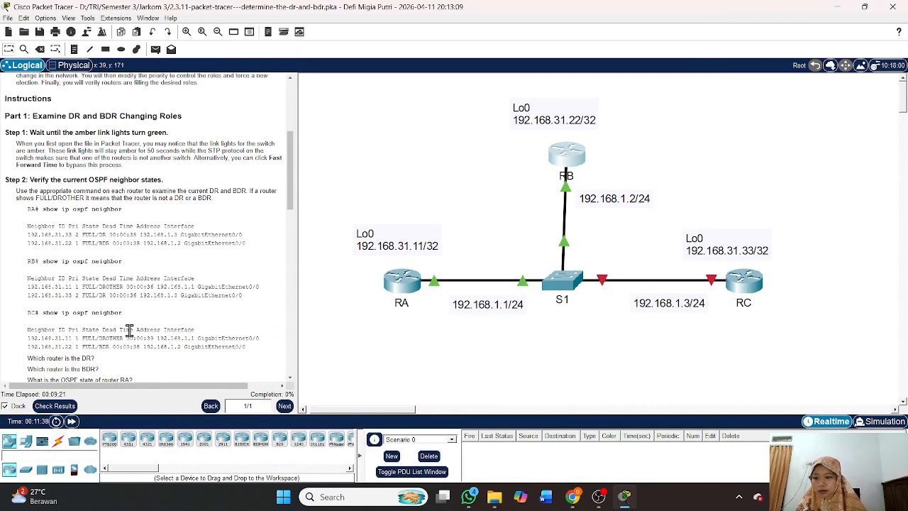
pyautogui.scroll(-3, 129, 331)
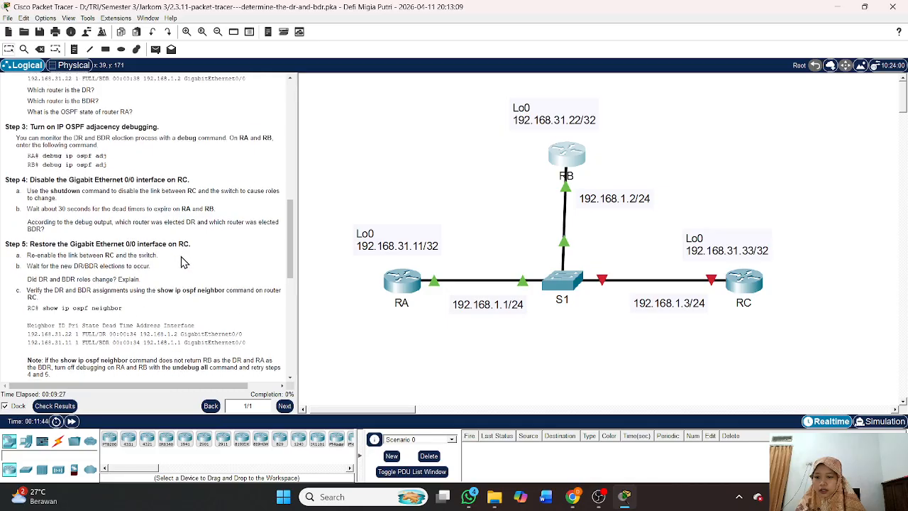
pyautogui.scroll(-1, 180, 261)
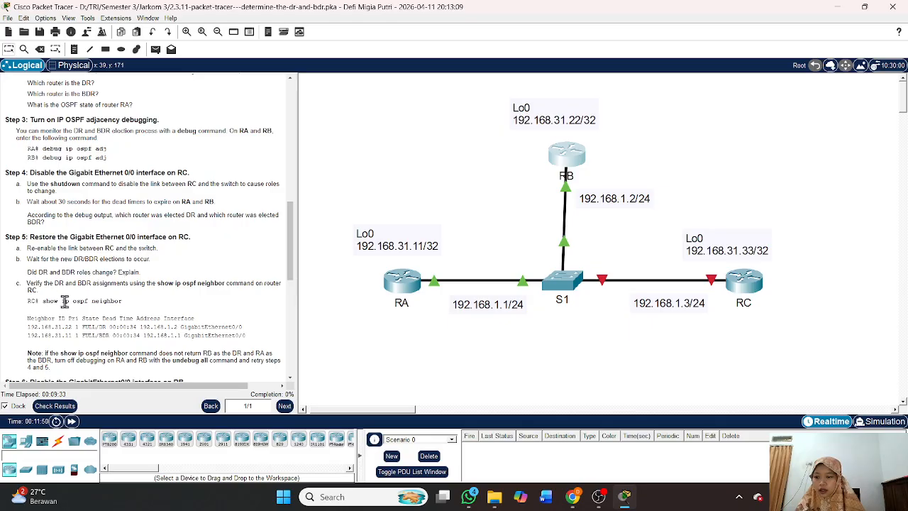
pyautogui.scroll(-1, 65, 302)
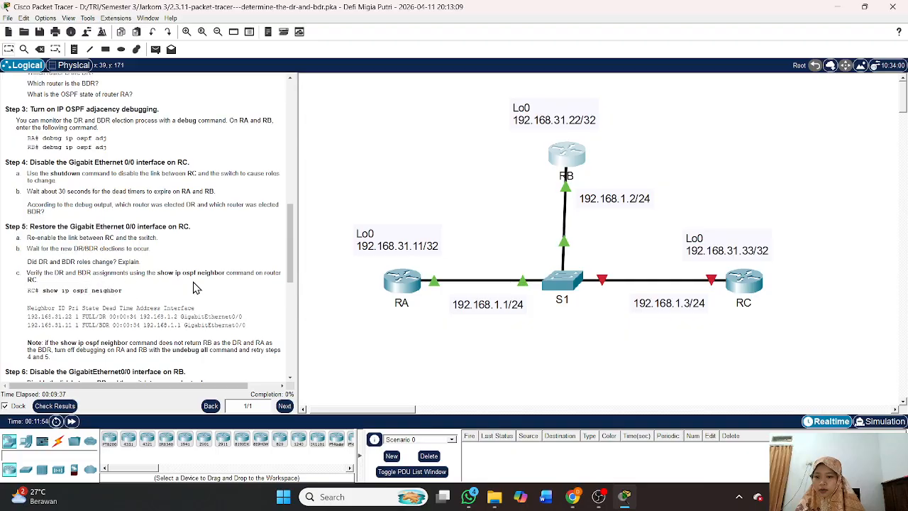
pyautogui.scroll(-3, 75, 272)
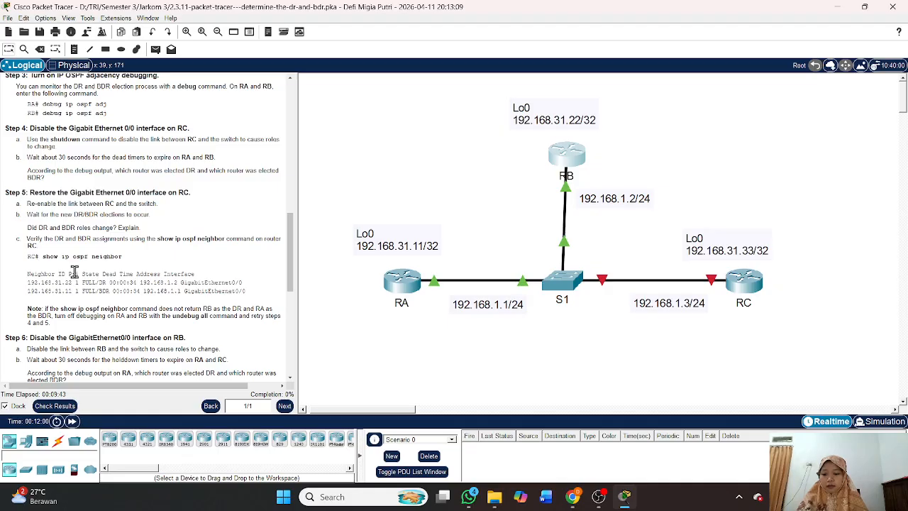
pyautogui.click(743, 284)
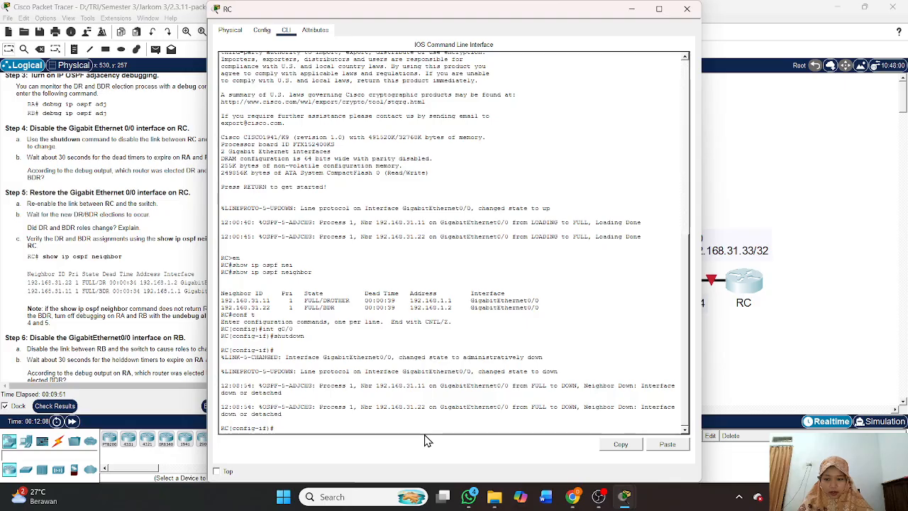
pyautogui.write('int g0/0')
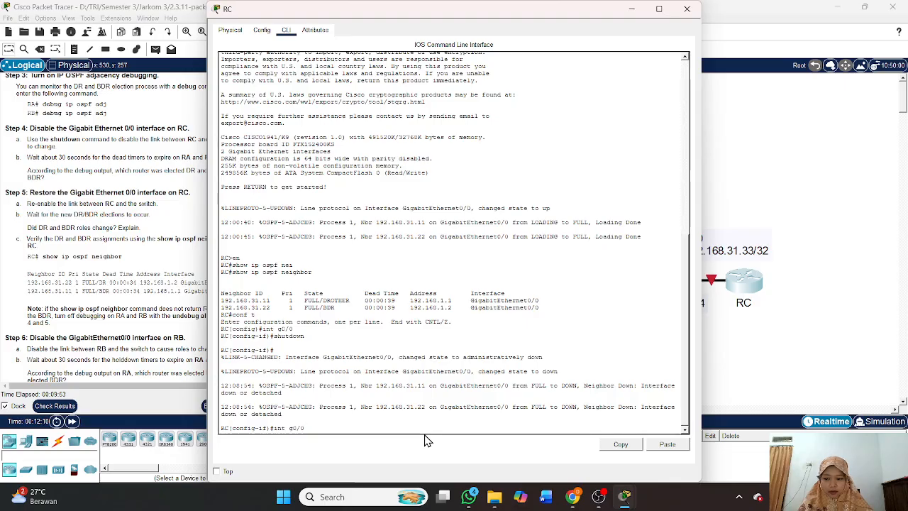
pyautogui.press('BackSpace')
pyautogui.press('BackSpace')
pyautogui.press('BackSpace')
pyautogui.press('BackSpace')
pyautogui.press('BackSpace')
pyautogui.press('BackSpace')
pyautogui.press('BackSpace')
# Step: Exit to global configuration mode on RC, re-enable Gigabit Ethernet 0/0 with int g0/0 and no shutdown, and close its window
pyautogui.write('ex')
pyautogui.press('Return')
pyautogui.write('int g0/0')
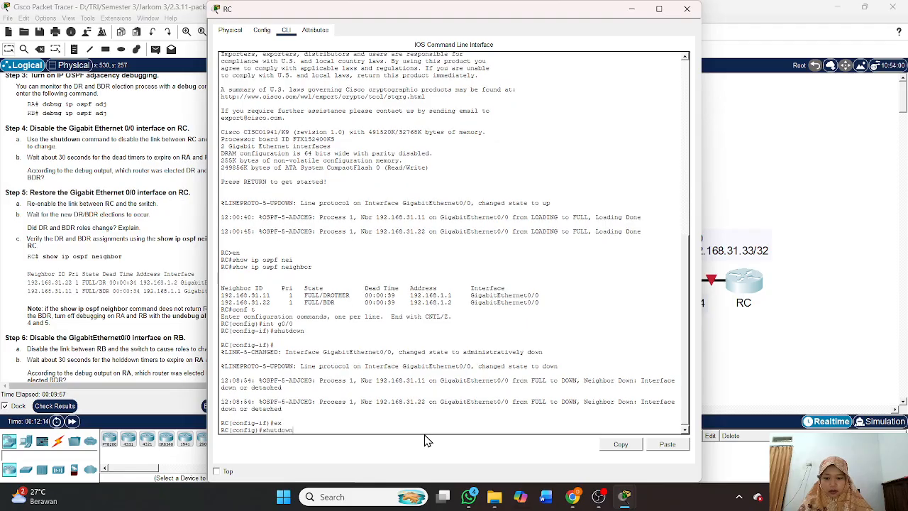
pyautogui.press('Return')
pyautogui.write('shutdown')
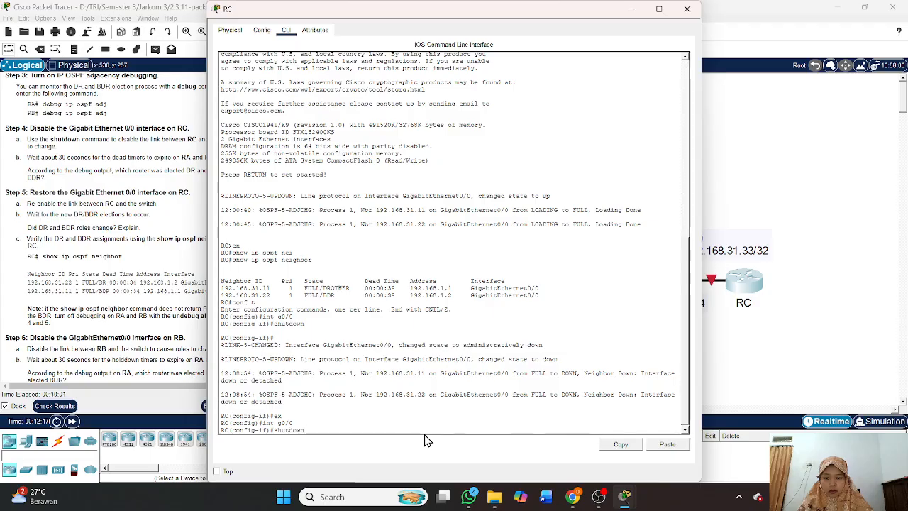
pyautogui.press('Home')
pyautogui.write('no')
pyautogui.press('Return')
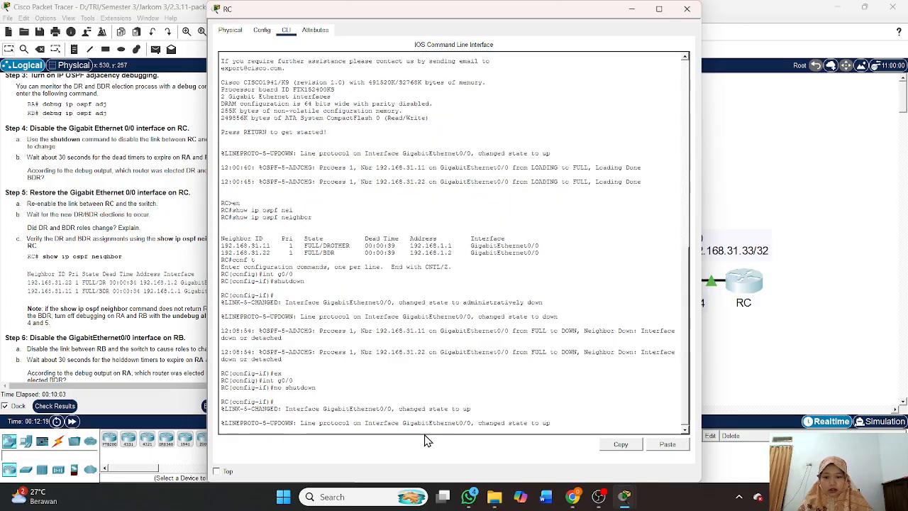
pyautogui.click(686, 8)
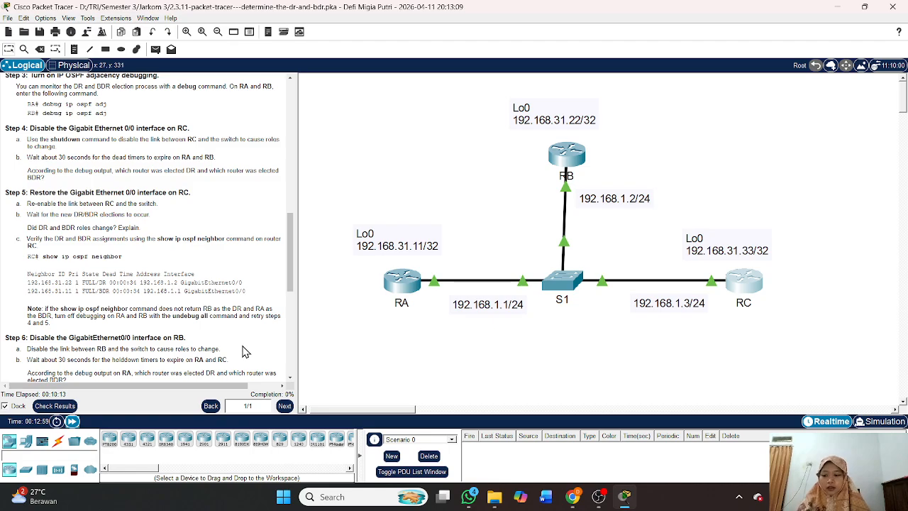
# Step: Reopen RC's command line, return to privileged mode with end, run show ip ospf neighbor, and close the window
pyautogui.click(748, 282)
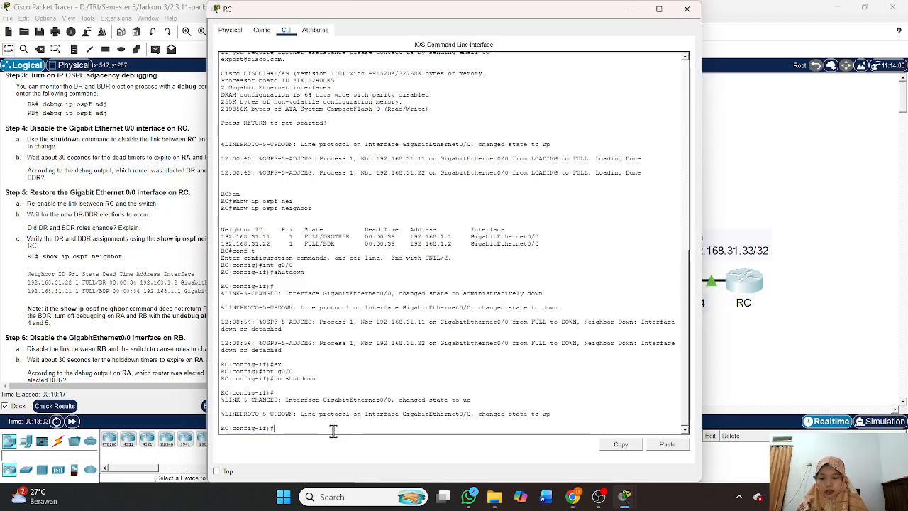
pyautogui.write('en')
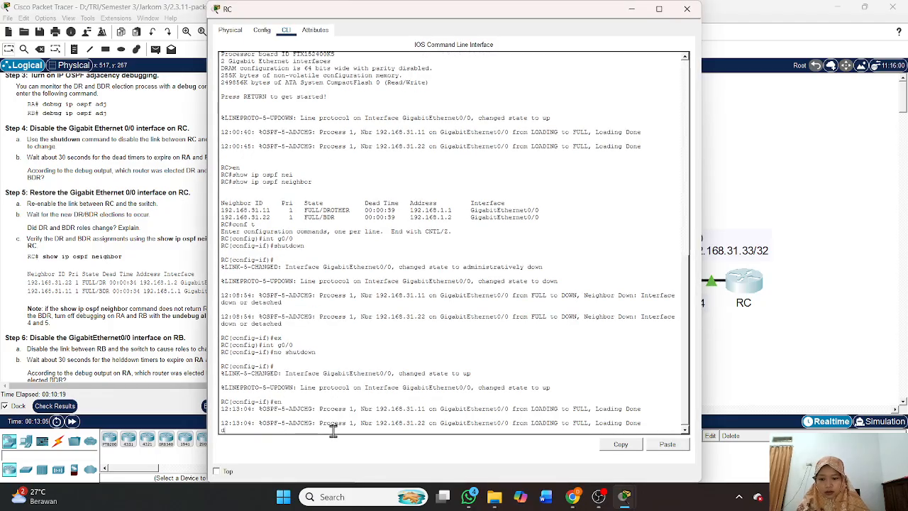
pyautogui.write('d')
pyautogui.press('Return')
pyautogui.press('Return')
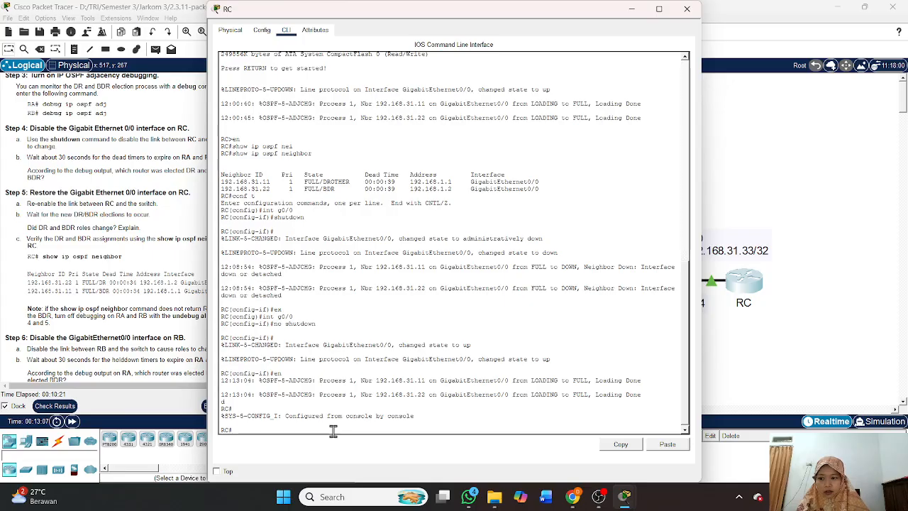
pyautogui.write('show ip ospf nei')
pyautogui.press('Tab')
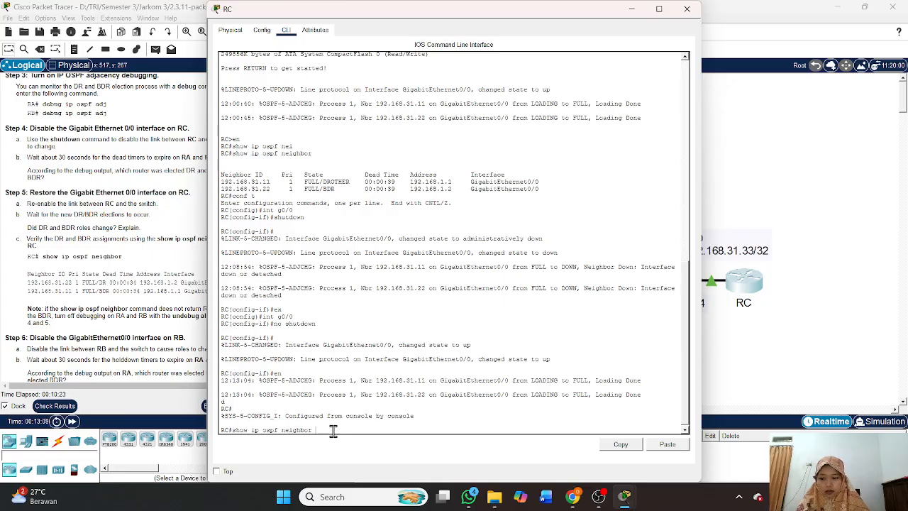
pyautogui.press('Return')
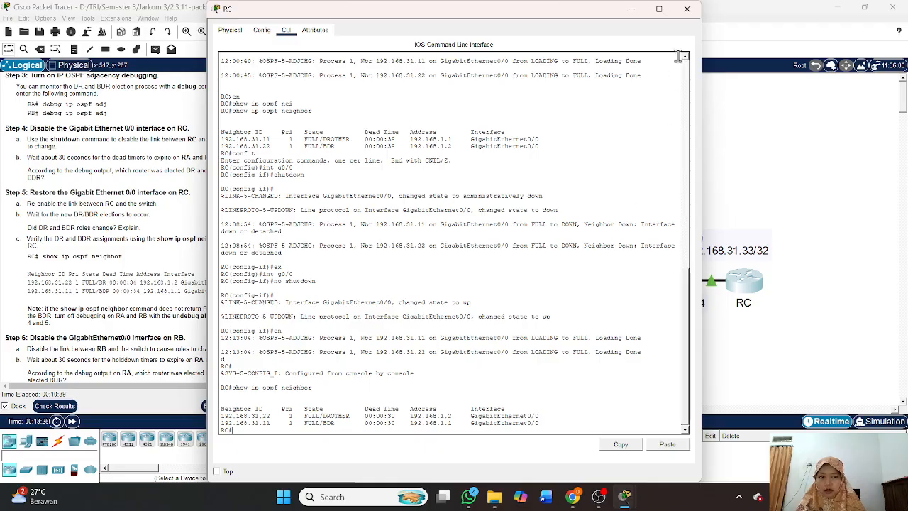
pyautogui.click(690, 11)
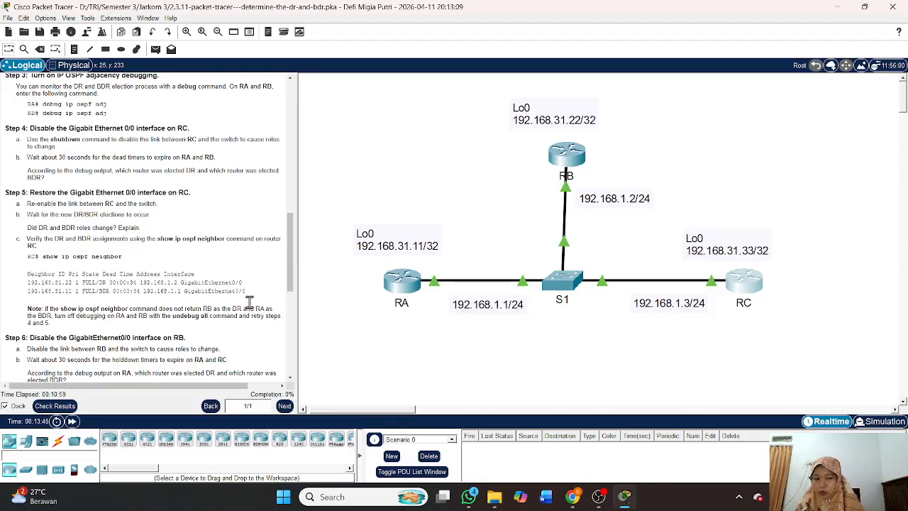
# Step: Run show ip ospf neighbor on RC again and compare the neighbor states with Steps 2 to 5 of the instructions
pyautogui.click(756, 279)
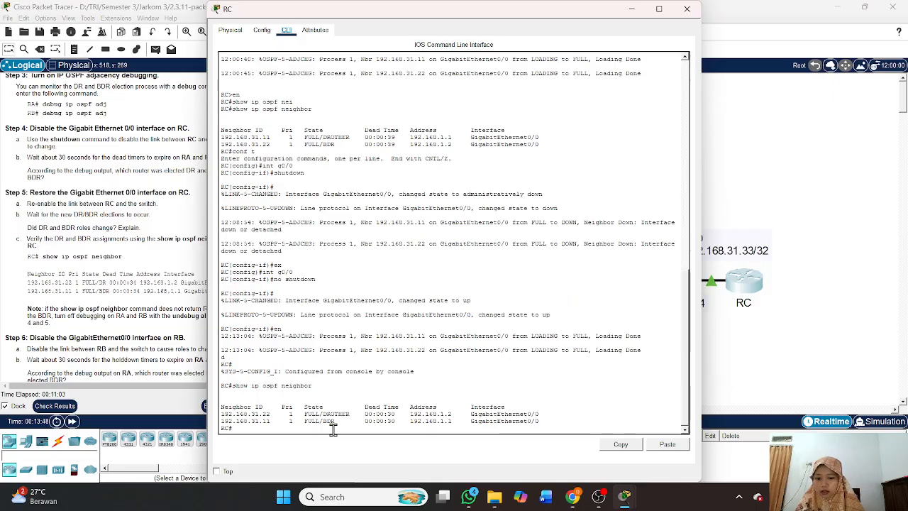
pyautogui.press('Up')
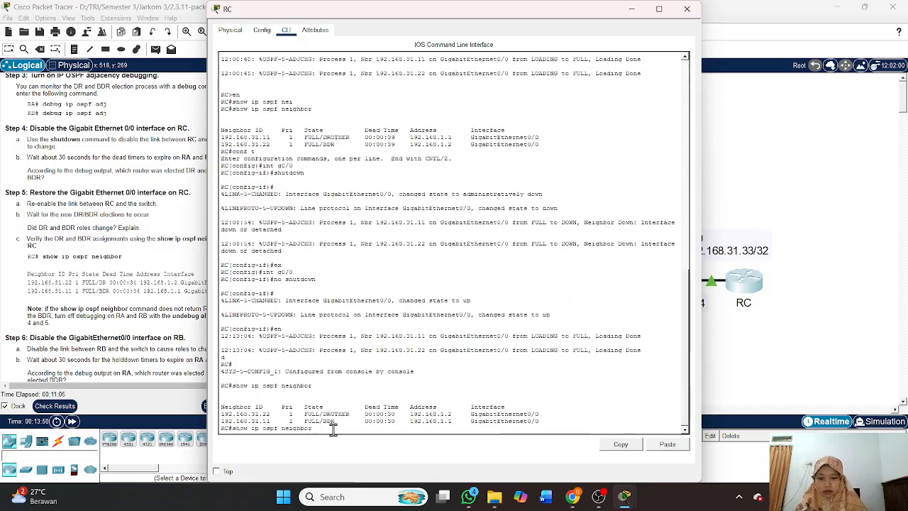
pyautogui.press('Return')
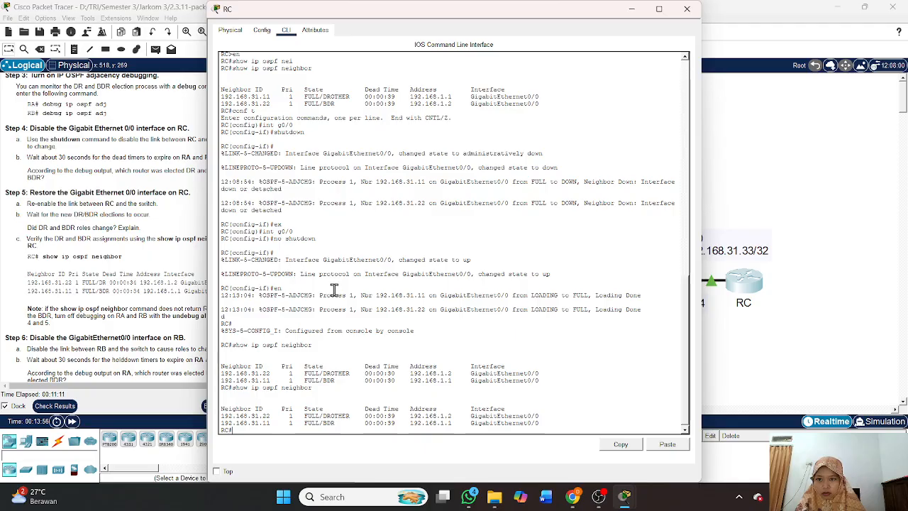
pyautogui.scroll(5, 135, 307)
pyautogui.scroll(1, 135, 307)
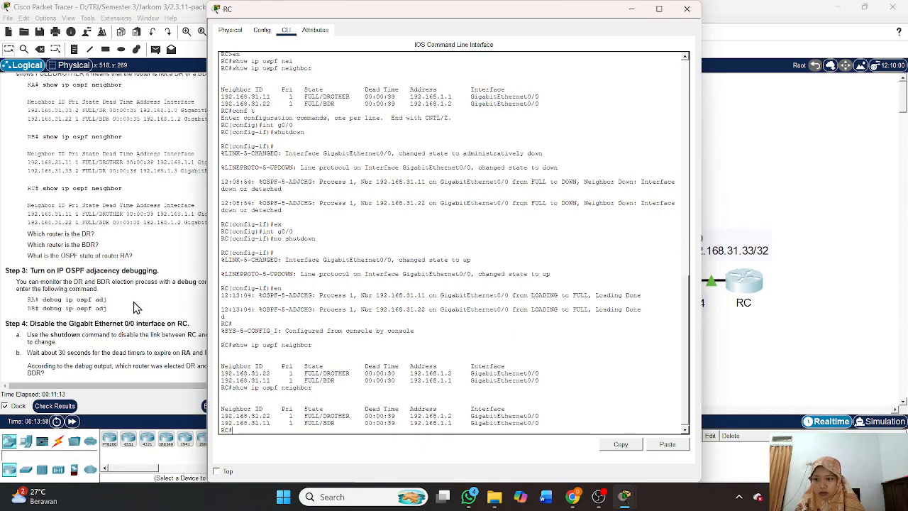
pyautogui.scroll(-4, 135, 307)
pyautogui.scroll(-3, 133, 301)
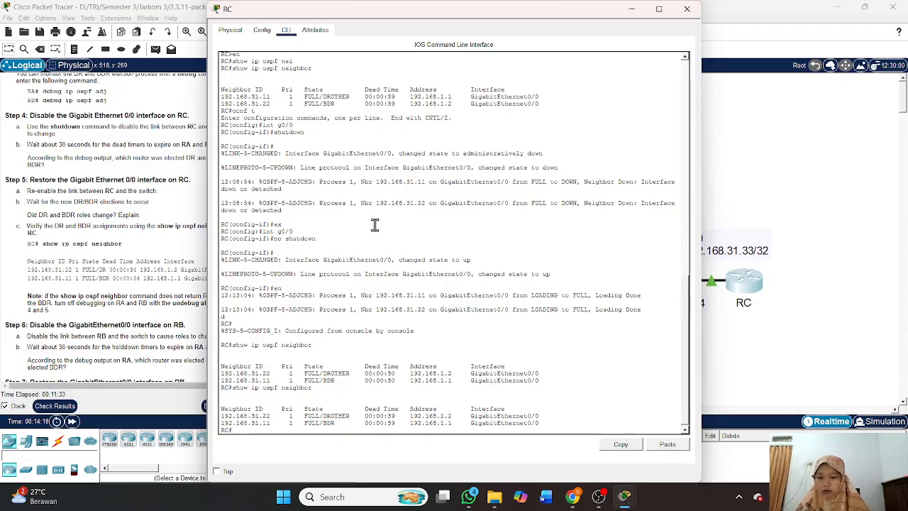
# Step: Compare RC's neighbor states with Step 5 and its note in the instructions, and close RC's window
pyautogui.moveTo(358, 16); pyautogui.dragTo(428, 20)
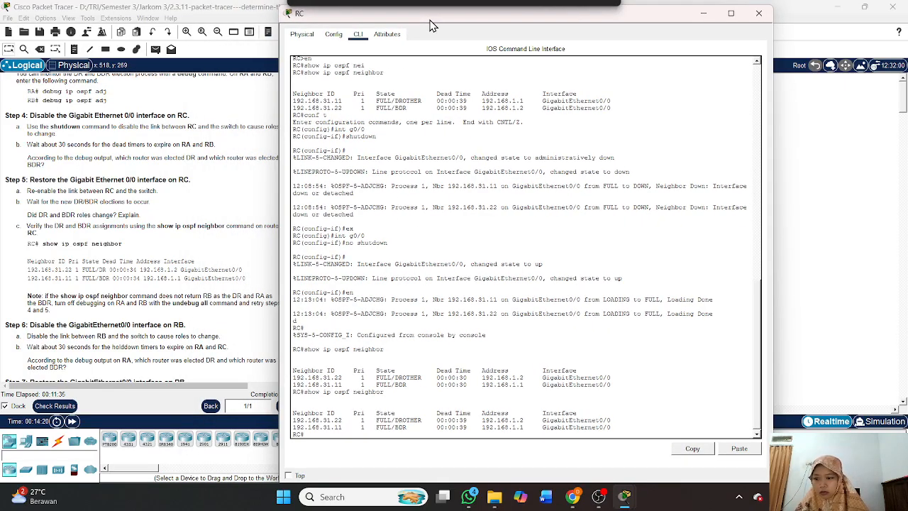
pyautogui.scroll(2, 235, 362)
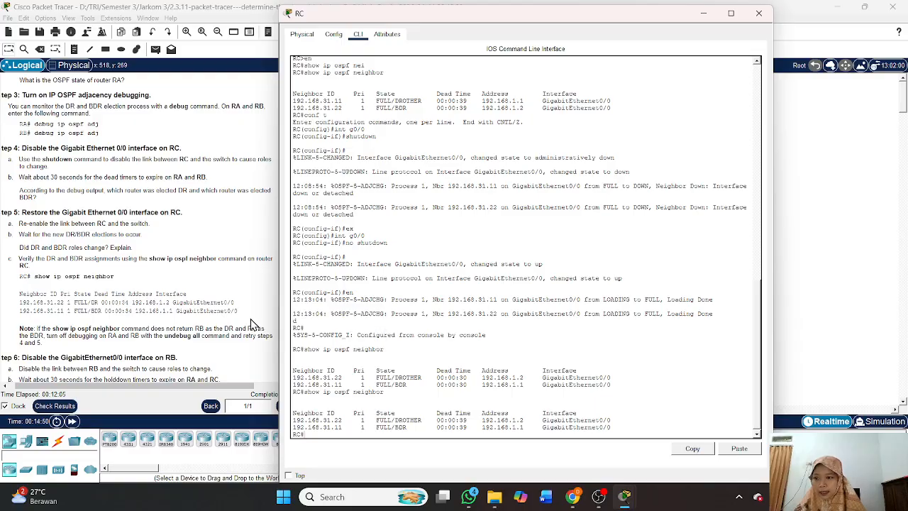
pyautogui.scroll(1, 251, 325)
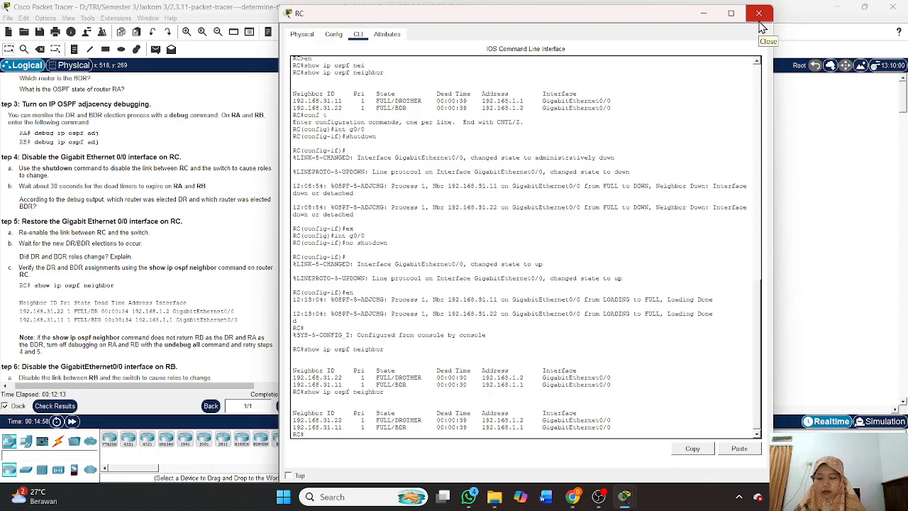
pyautogui.click(759, 21)
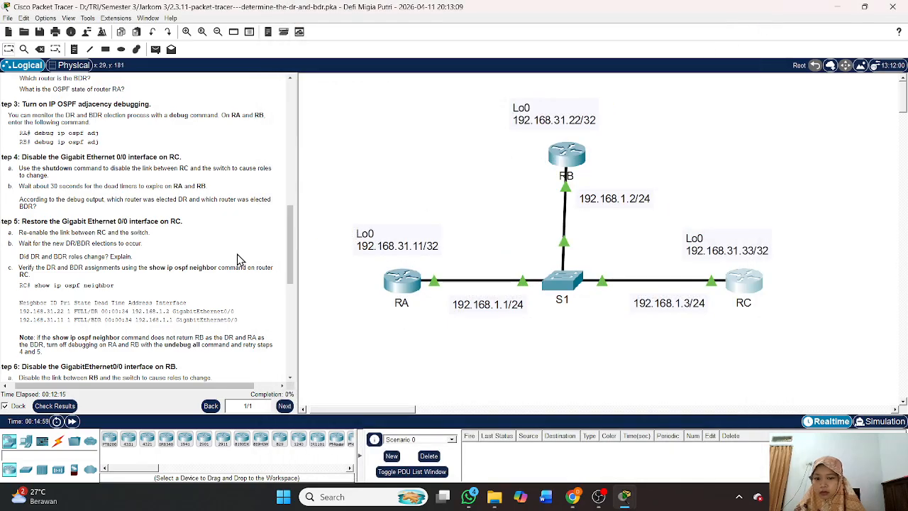
# Step: Open router RA's command line, review its OSPF debug output, turn off debugging with undebug all, and close the window
pyautogui.click(402, 290)
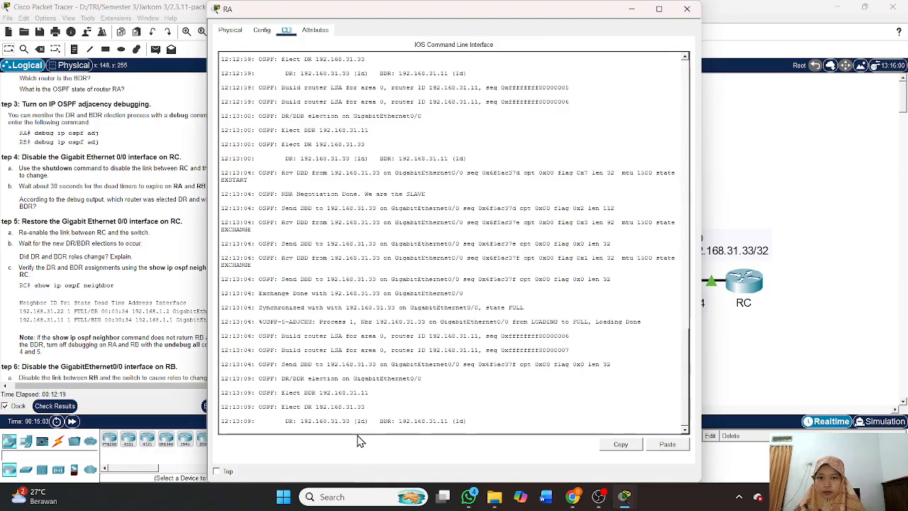
pyautogui.scroll(10, 451, 354)
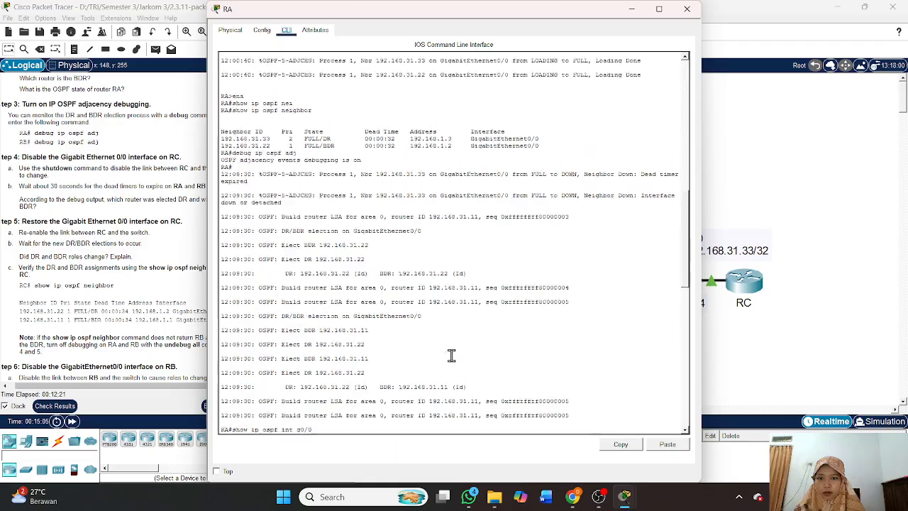
pyautogui.scroll(3, 451, 355)
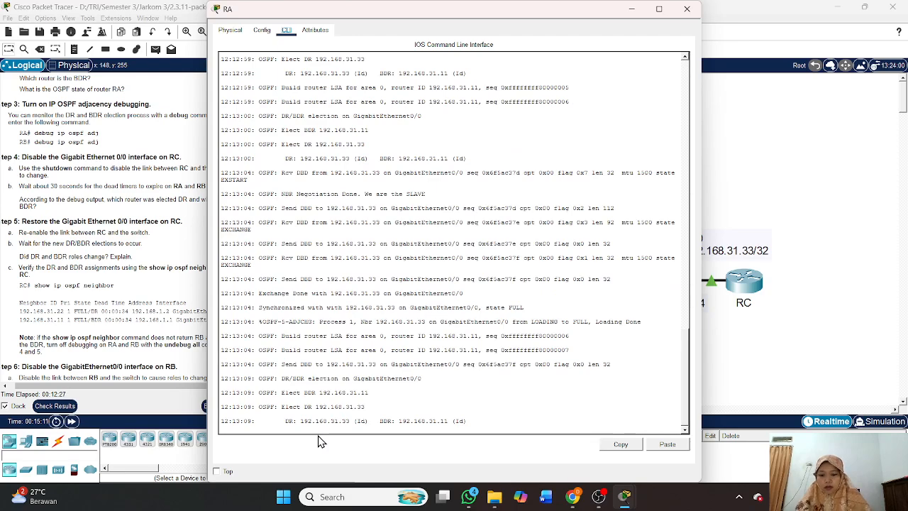
pyautogui.click(319, 427)
pyautogui.press('Return')
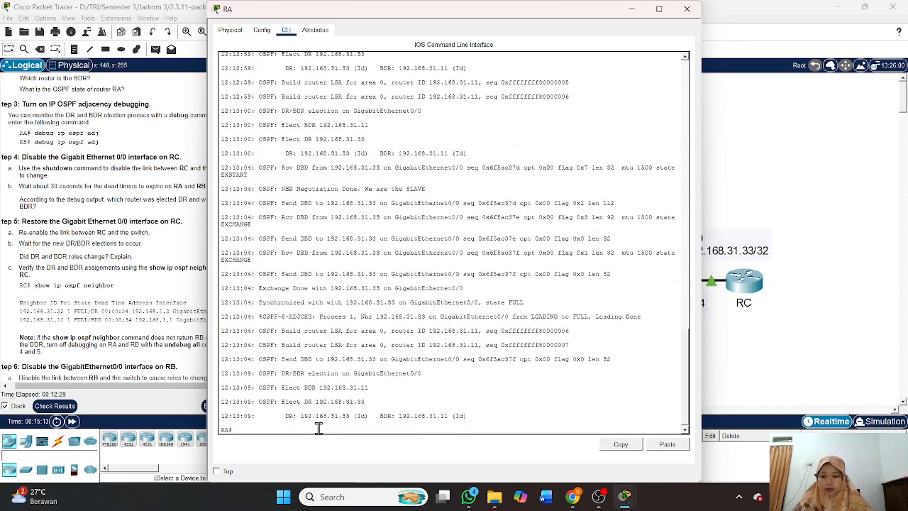
pyautogui.write('unde')
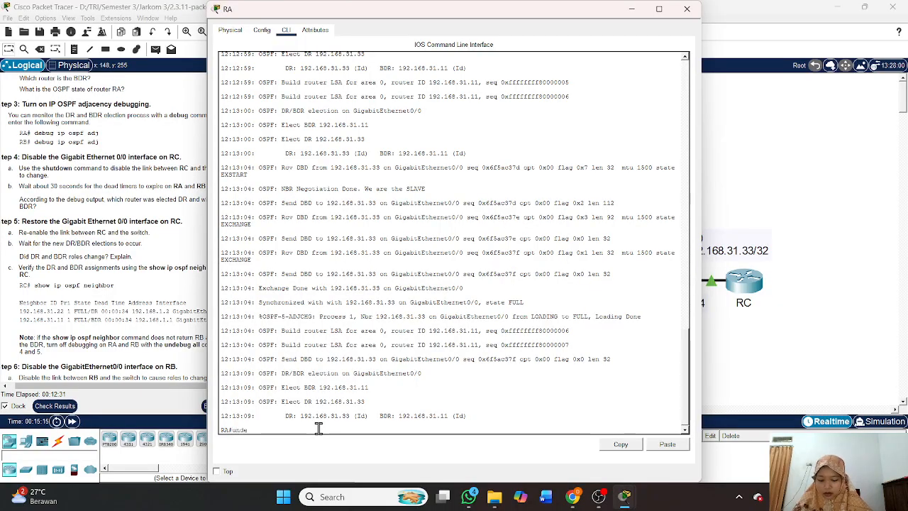
pyautogui.write('bug all')
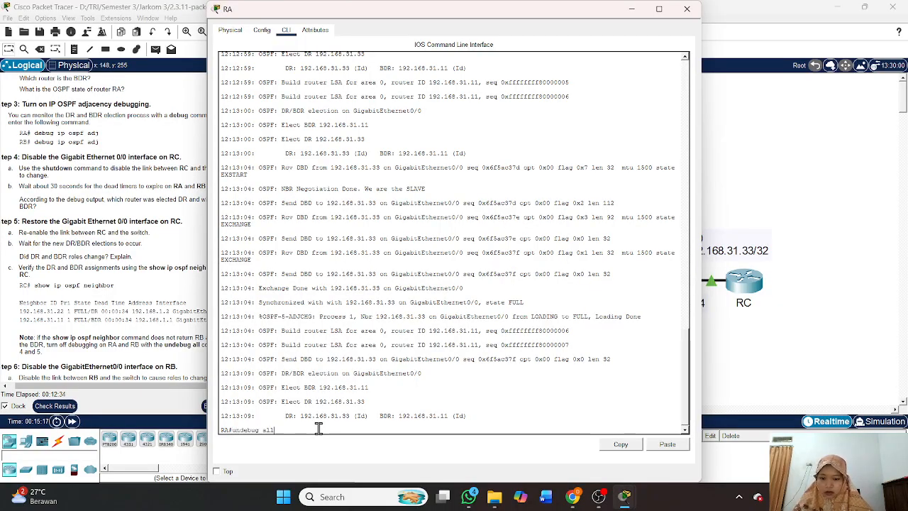
pyautogui.press('Return')
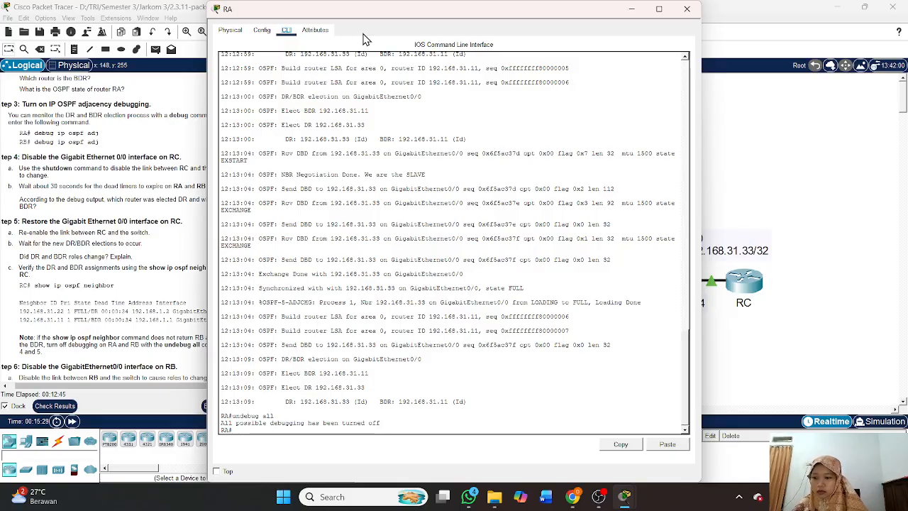
pyautogui.click(686, 8)
# Step: Open router RB's command line, turn off all debugging with undebug all, and close the window
pyautogui.click(566, 177)
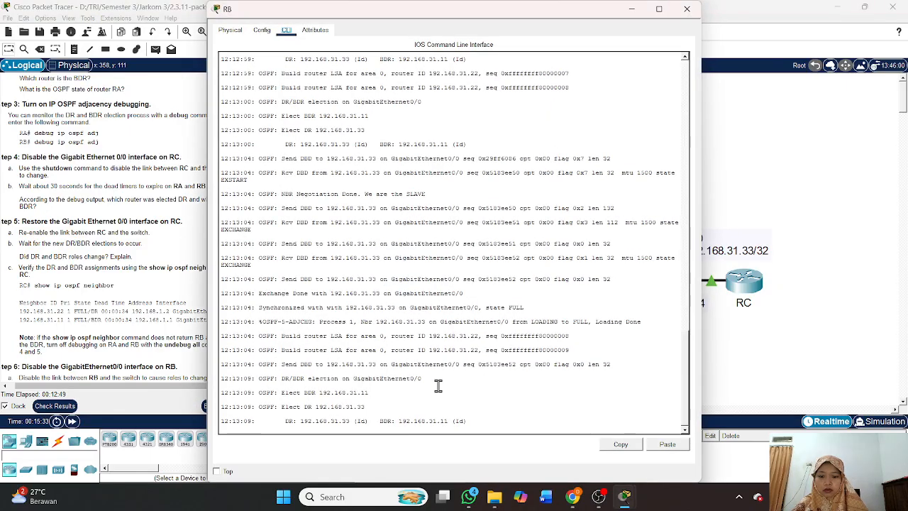
pyautogui.press('Return')
pyautogui.write('un')
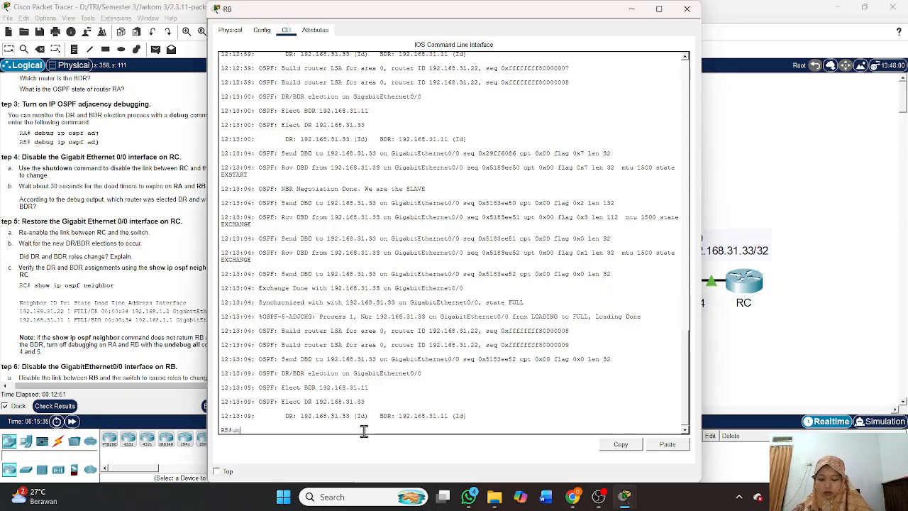
pyautogui.write('debug')
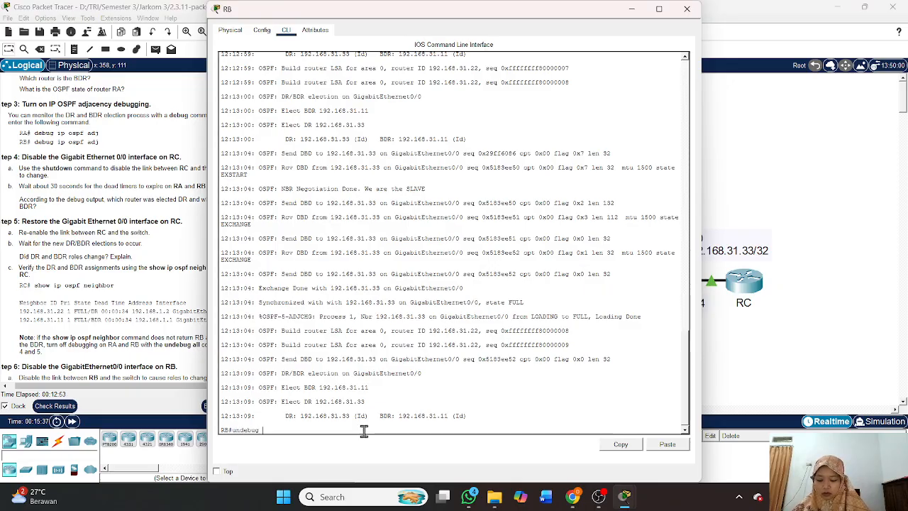
pyautogui.write(' all')
pyautogui.press('Return')
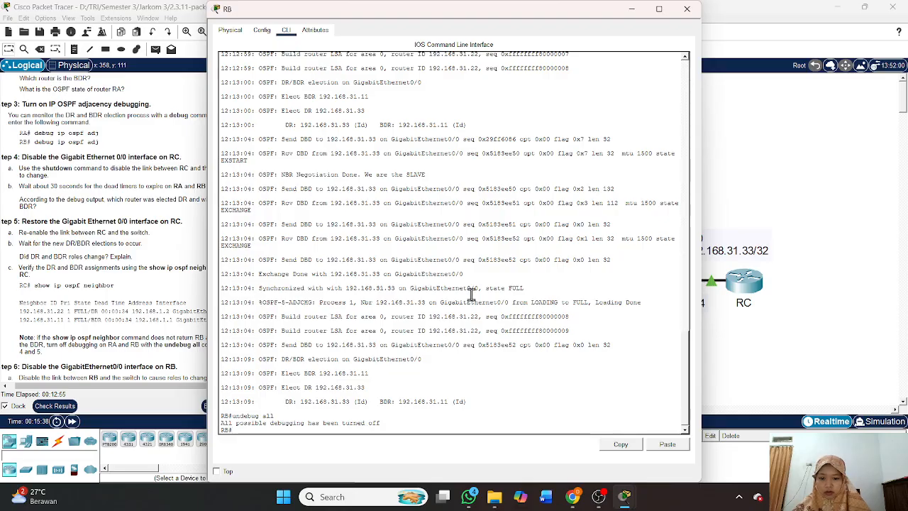
pyautogui.click(687, 8)
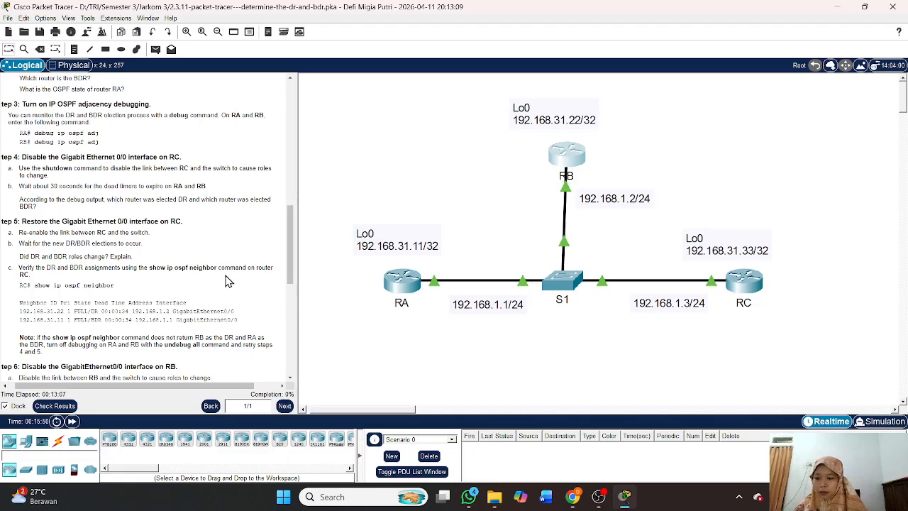
# Step: Open router RC's command line beside the instructions and try entering int g0/0 from privileged mode
pyautogui.click(749, 288)
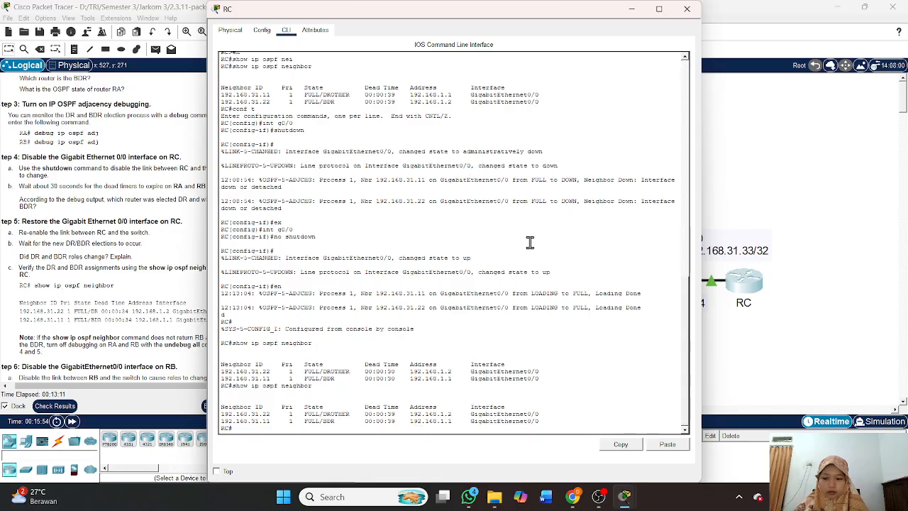
pyautogui.moveTo(458, 15); pyautogui.dragTo(685, 43)
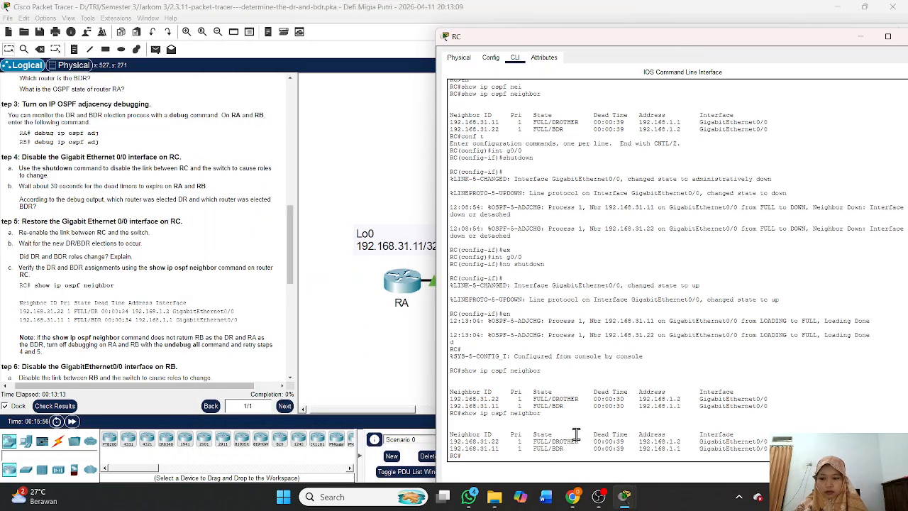
pyautogui.write('int')
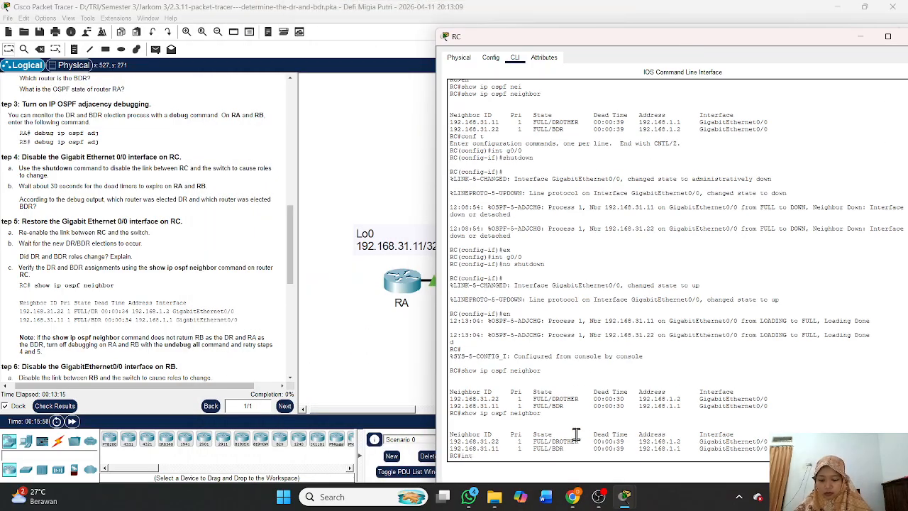
pyautogui.write(' g0/0')
pyautogui.press('Return')
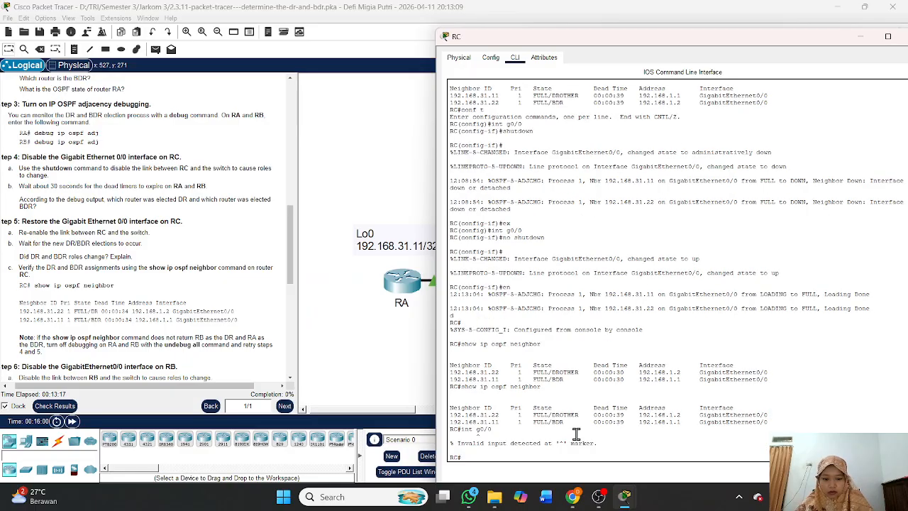
# Step: Enter global configuration mode on RC with conf t, disable the interface with int g0/0 and shutdown, and minimize RC's window
pyautogui.write('conf ')
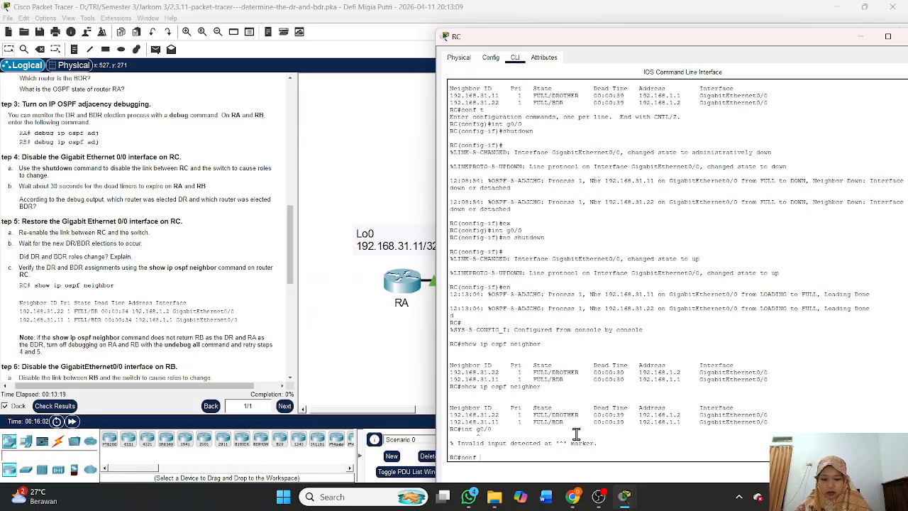
pyautogui.write('t')
pyautogui.press('Return')
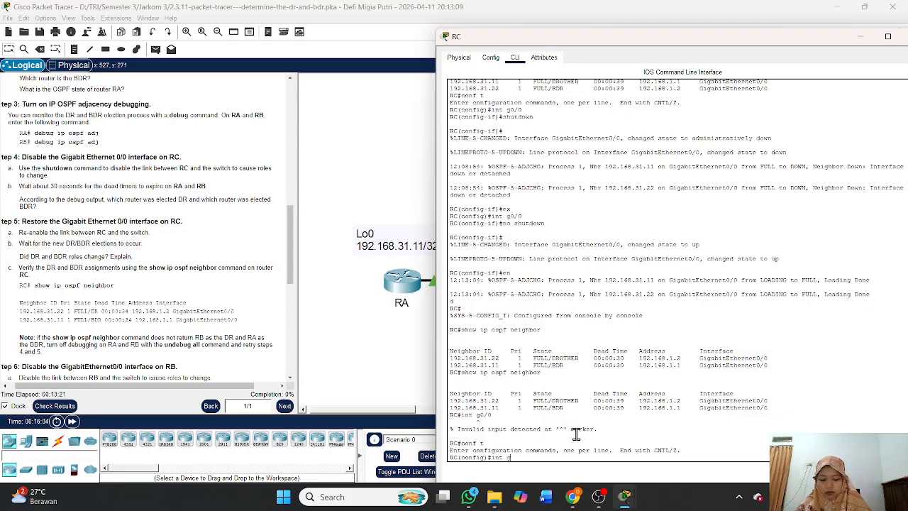
pyautogui.press('Return')
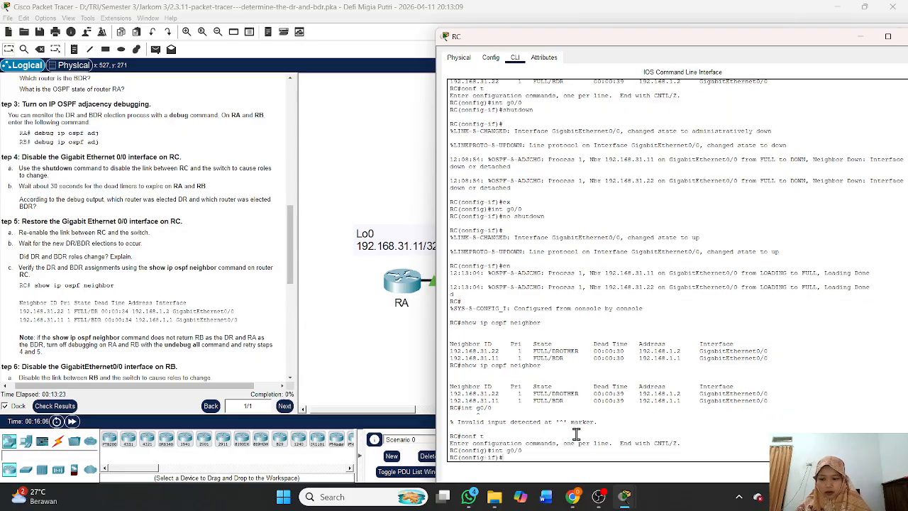
pyautogui.write('shutdown')
pyautogui.press('Return')
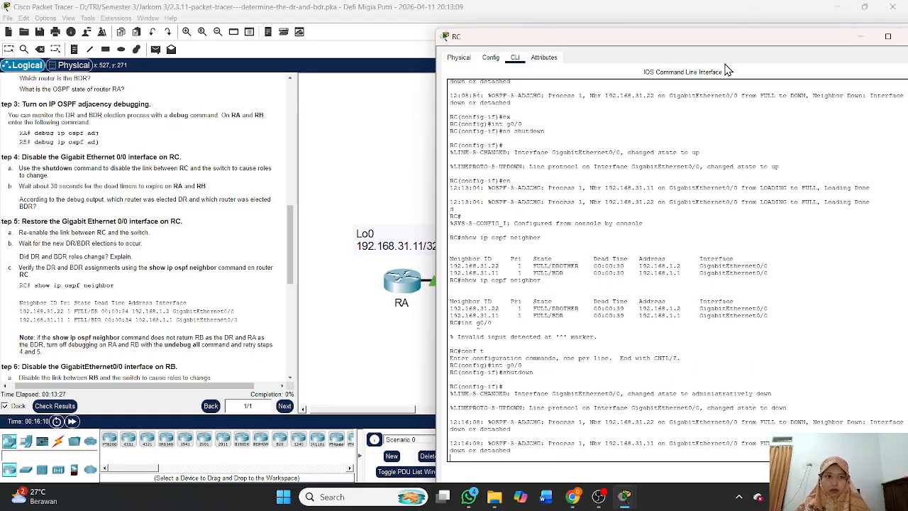
pyautogui.moveTo(759, 28); pyautogui.dragTo(747, 107)
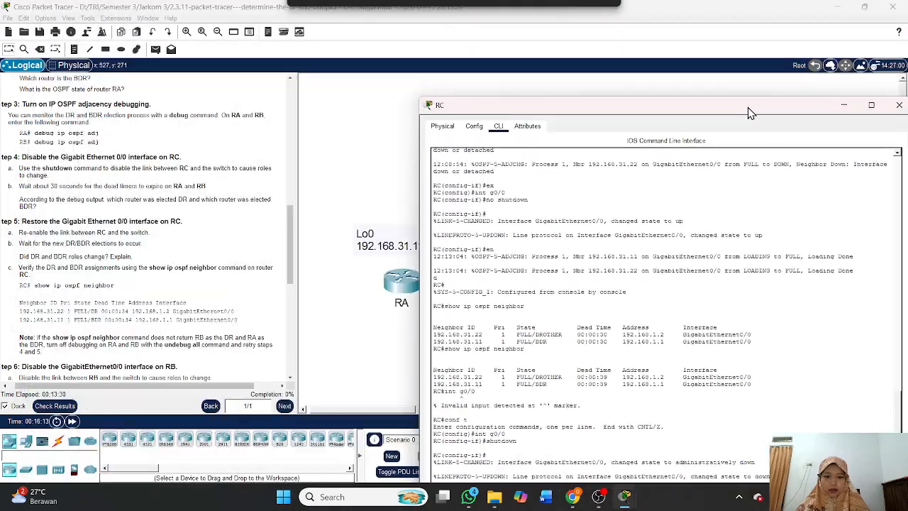
pyautogui.click(844, 106)
# Step: Review the earlier neighbor table and debug output in RB's command line, and close the window
pyautogui.click(563, 173)
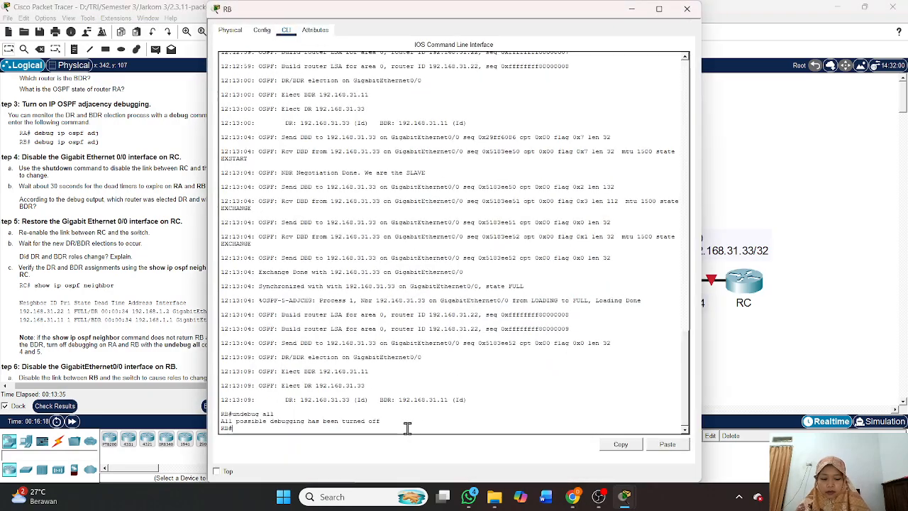
pyautogui.press('Up')
pyautogui.press('Up')
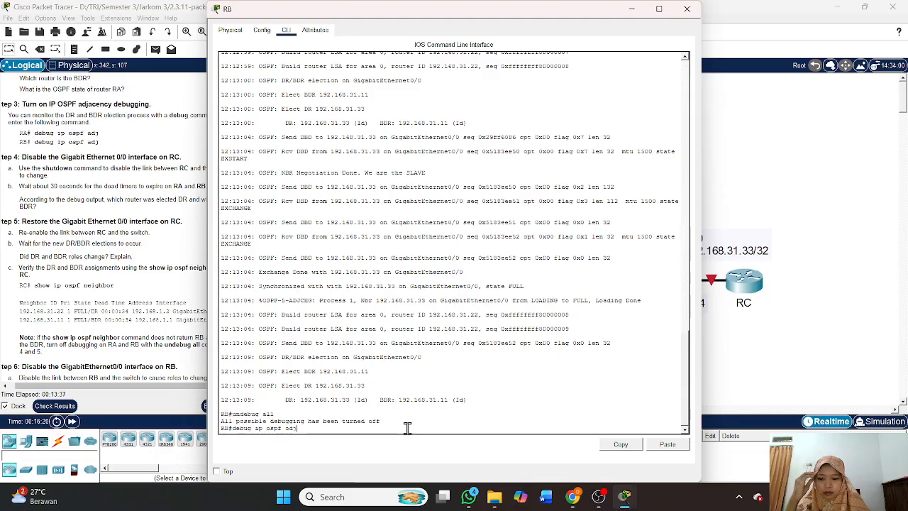
pyautogui.click(688, 9)
pyautogui.click(564, 153)
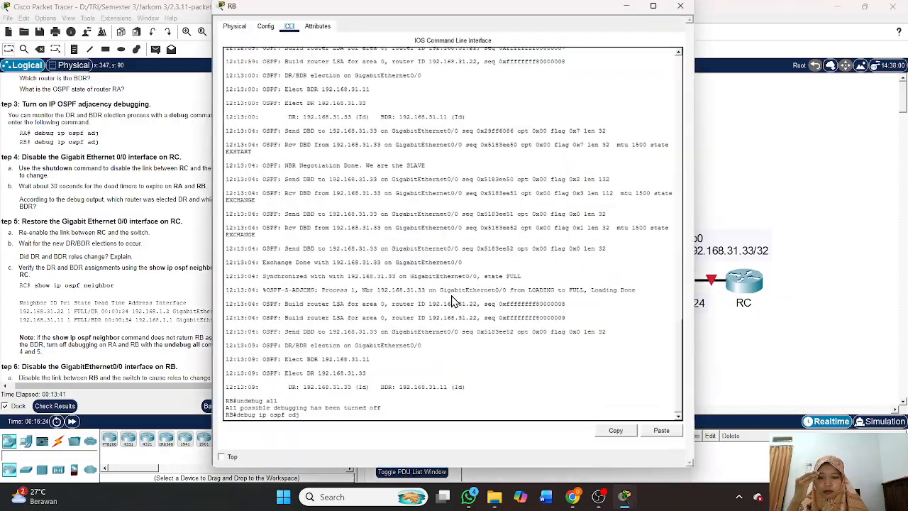
pyautogui.scroll(15, 420, 286)
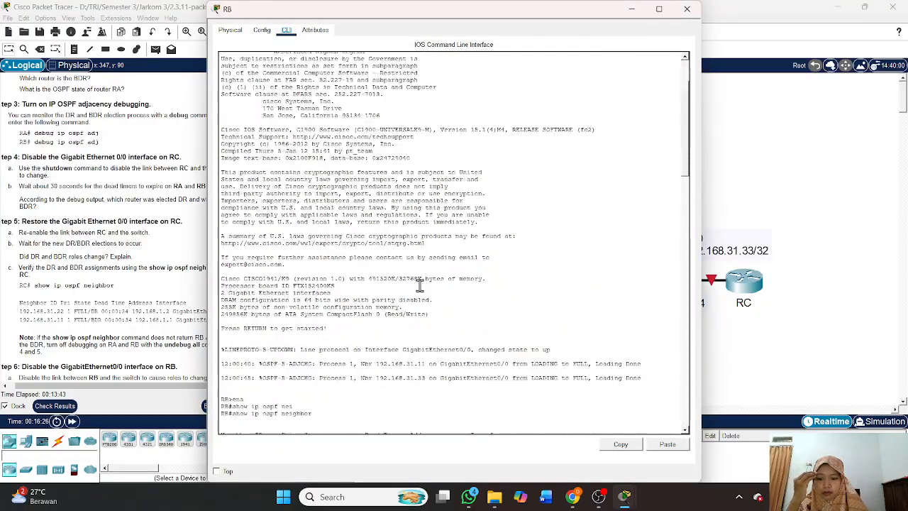
pyautogui.scroll(-6, 419, 286)
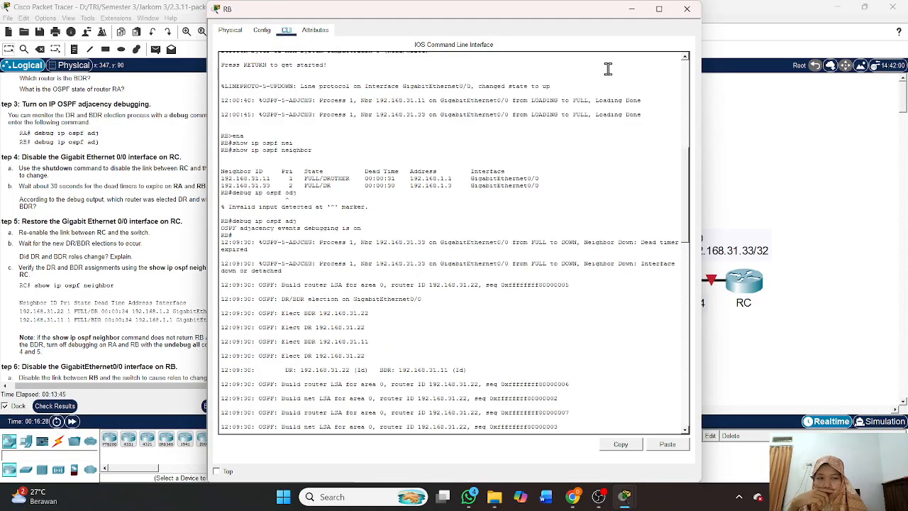
pyautogui.click(686, 9)
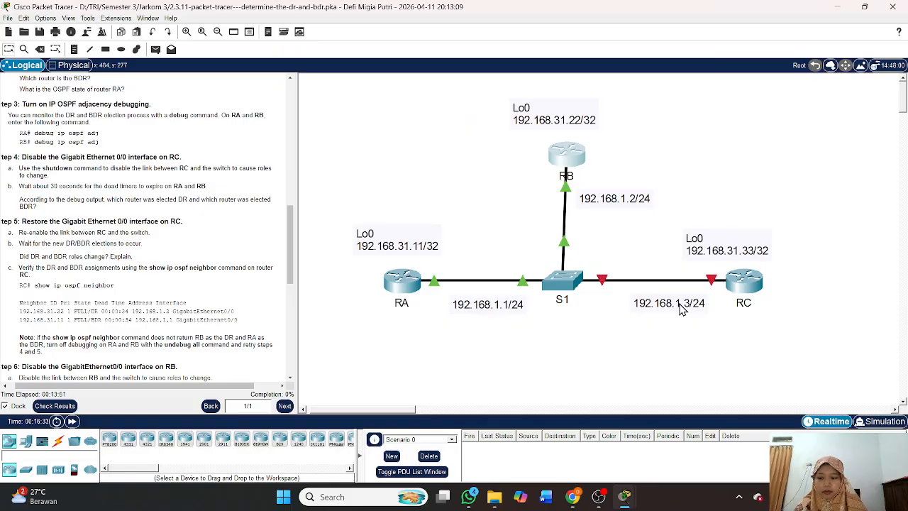
# Step: Reopen RB's command line, clear the recalled debug command, and enter show ip ospf neighbor
pyautogui.click(577, 144)
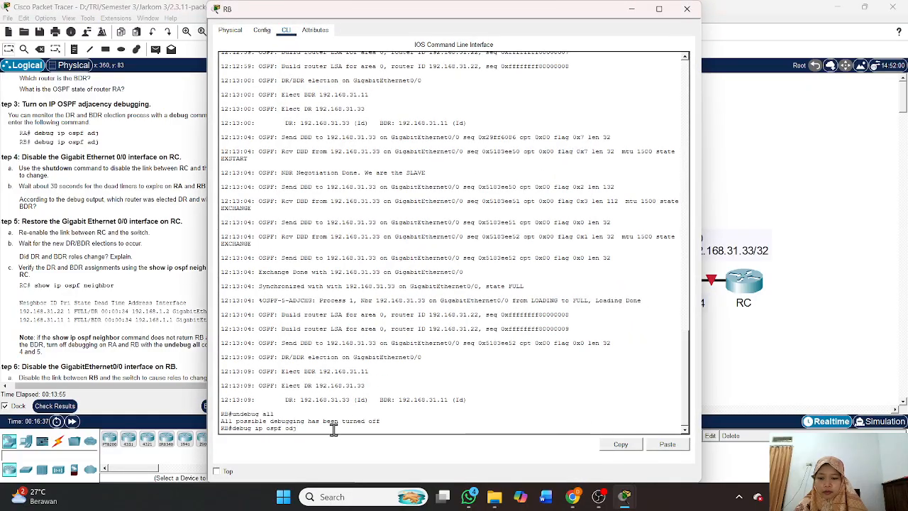
pyautogui.press('BackSpace')
pyautogui.press('BackSpace')
pyautogui.press('BackSpace')
pyautogui.press('BackSpace')
pyautogui.press('BackSpace')
pyautogui.press('BackSpace')
pyautogui.press('BackSpace')
pyautogui.press('BackSpace')
pyautogui.press('BackSpace')
pyautogui.press('BackSpace')
pyautogui.press('BackSpace')
pyautogui.press('BackSpace')
pyautogui.press('BackSpace')
pyautogui.press('BackSpace')
pyautogui.press('BackSpace')
pyautogui.press('BackSpace')
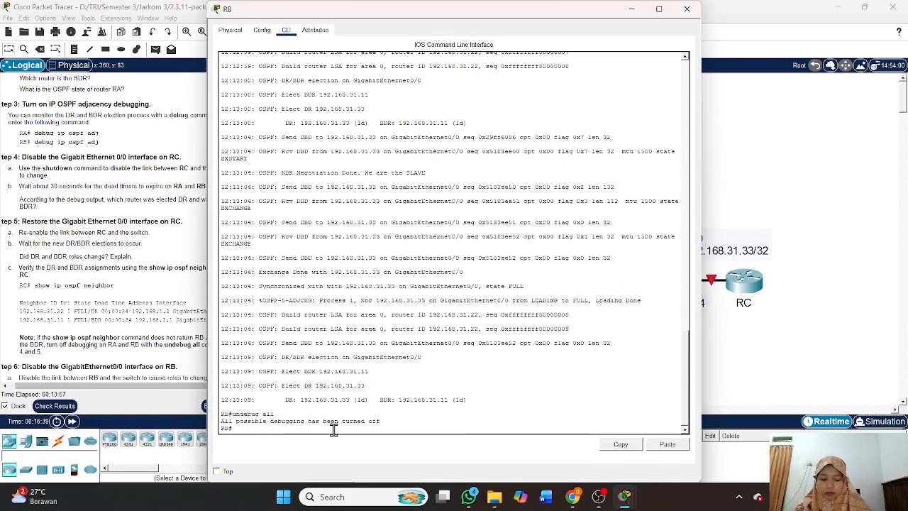
pyautogui.write('show ip ospf neighbor')
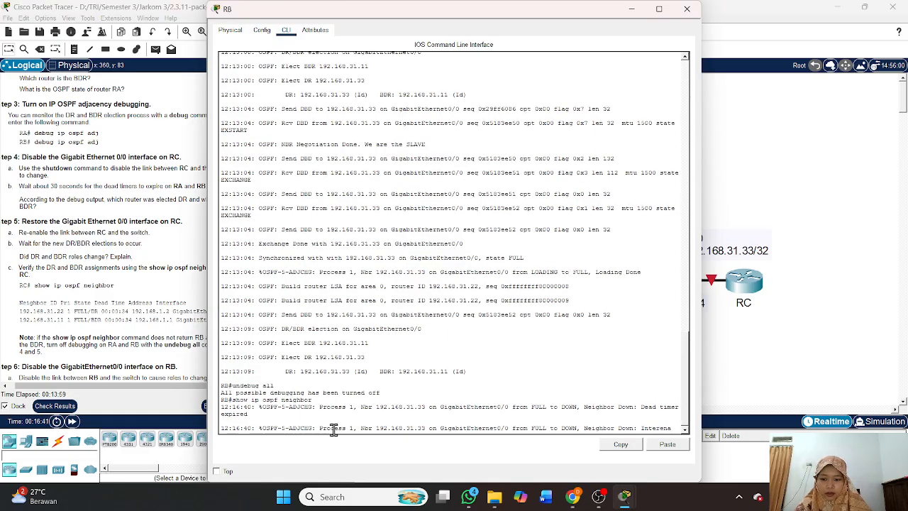
pyautogui.press('Return')
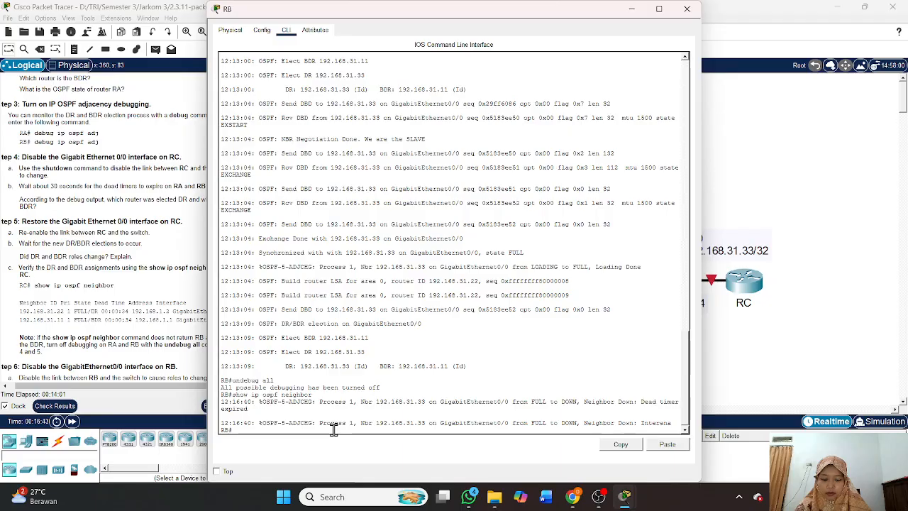
# Step: Display RB's OSPF interface details with show ip ospf int g0/0, and close RB's window
pyautogui.write('show ip ospf int g0/0')
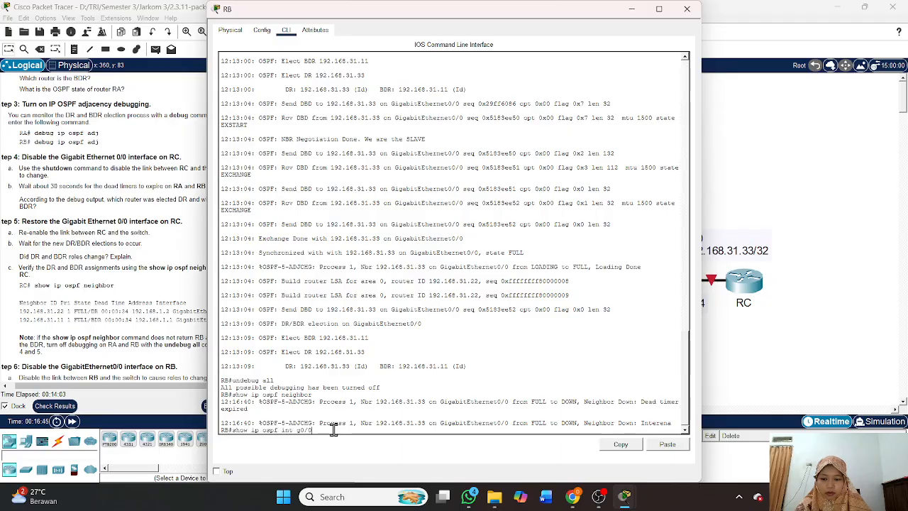
pyautogui.press('Return')
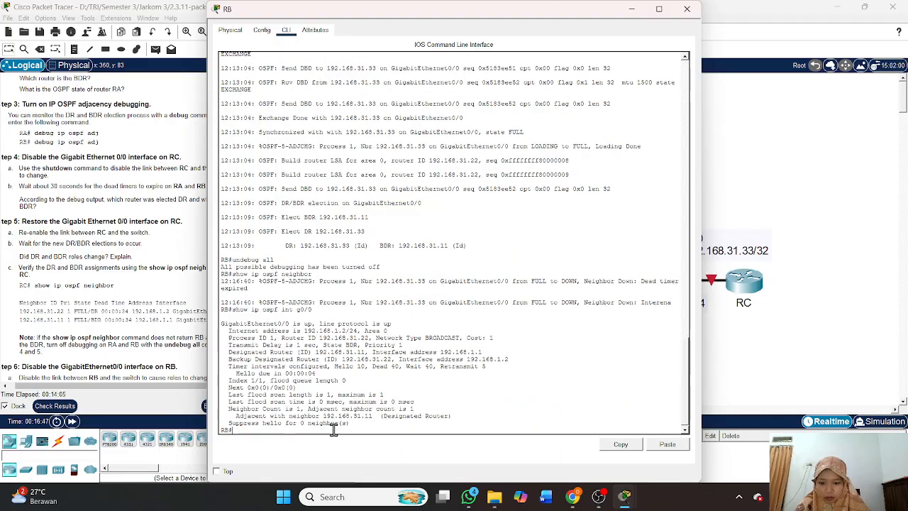
pyautogui.click(687, 9)
# Step: Open router RA's command line, display its OSPF interface details with show ip ospf int g0/0, and close the window
pyautogui.click(402, 281)
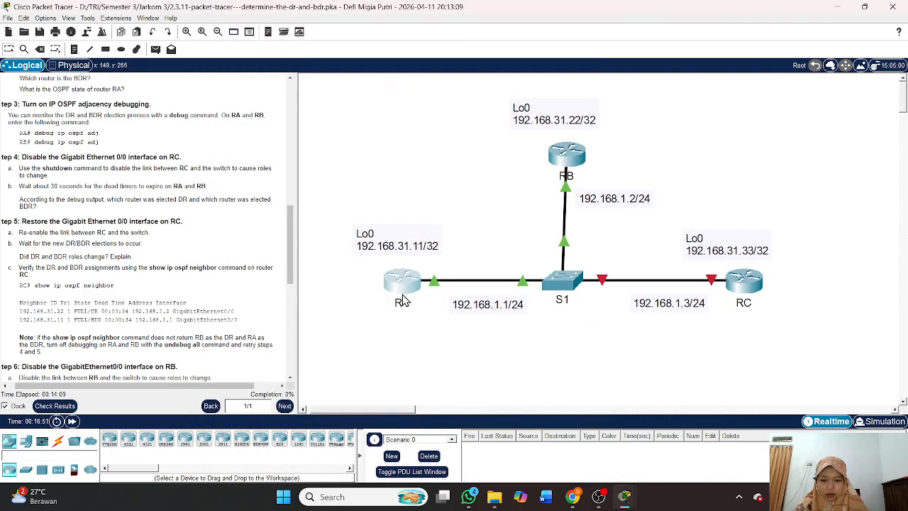
pyautogui.click(327, 428)
pyautogui.press('Return')
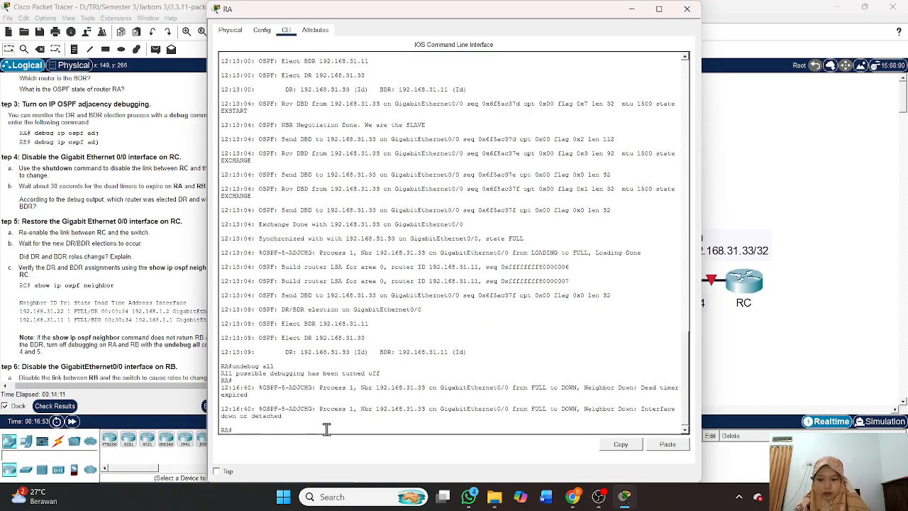
pyautogui.press('Up')
pyautogui.press('Up')
pyautogui.press('Return')
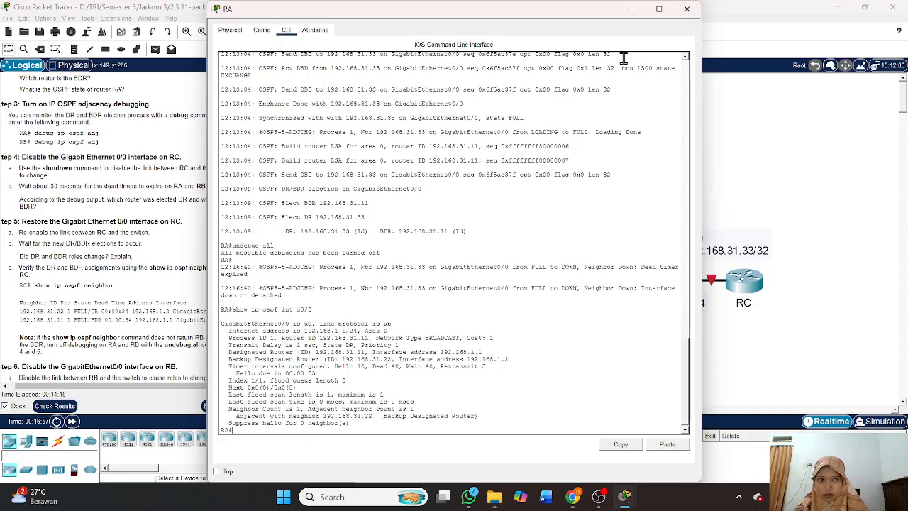
pyautogui.click(687, 9)
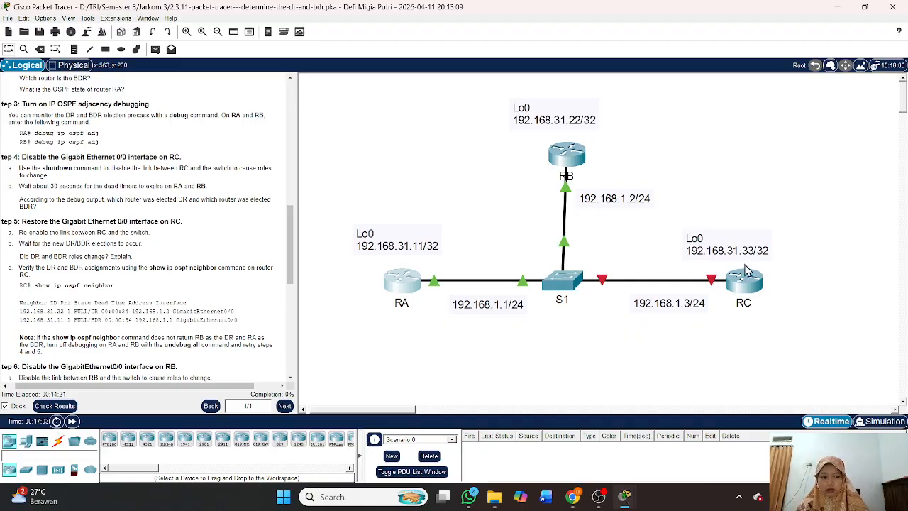
# Step: Open RC's command line, leave interface configuration mode with ex, and clear the unwanted command from the prompt
pyautogui.click(746, 285)
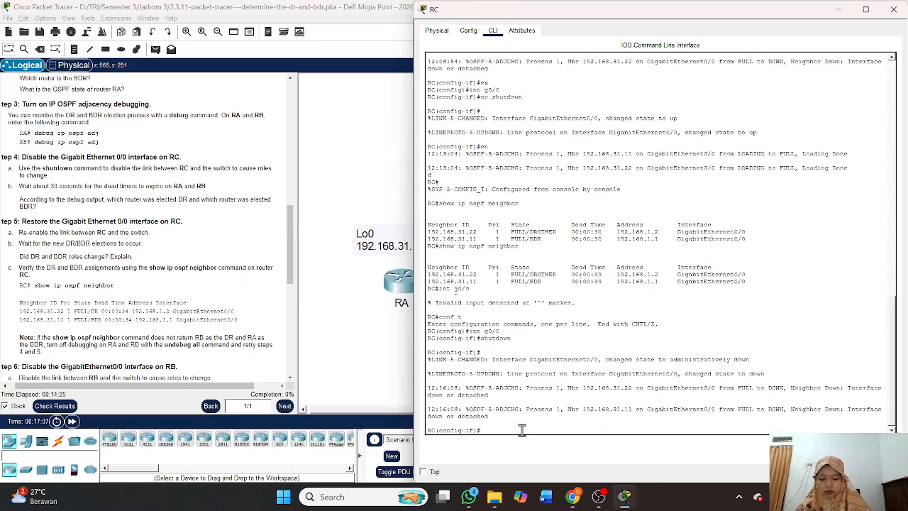
pyautogui.write('ex')
pyautogui.press('Return')
pyautogui.write('shutdown')
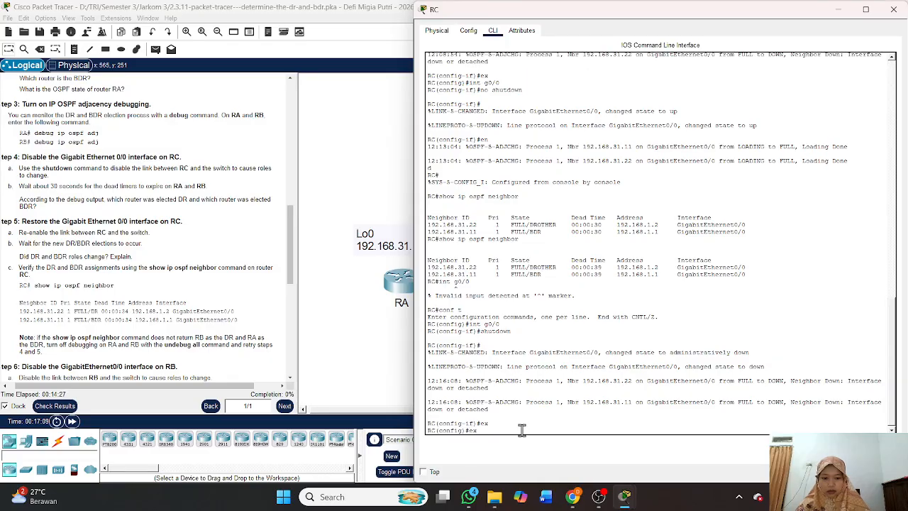
pyautogui.press('BackSpace')
pyautogui.press('BackSpace')
pyautogui.press('BackSpace')
pyautogui.press('BackSpace')
pyautogui.press('BackSpace')
pyautogui.press('BackSpace')
pyautogui.press('BackSpace')
pyautogui.press('BackSpace')
# Step: Re-enable RC's Gigabit Ethernet interface with int g0/0 and no shutdown, and close RC's window
pyautogui.write('int g0/0')
pyautogui.press('Return')
pyautogui.write('shutdown')
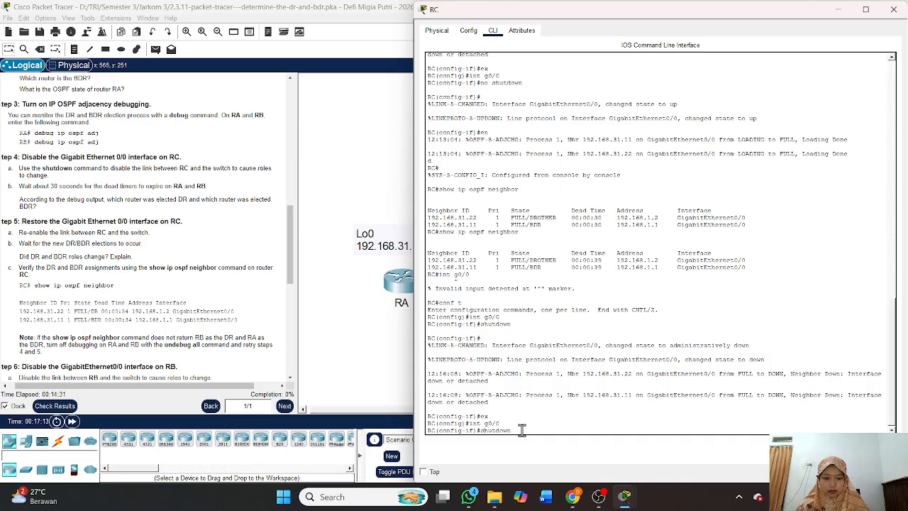
pyautogui.press('Home')
pyautogui.write('no')
pyautogui.press('Return')
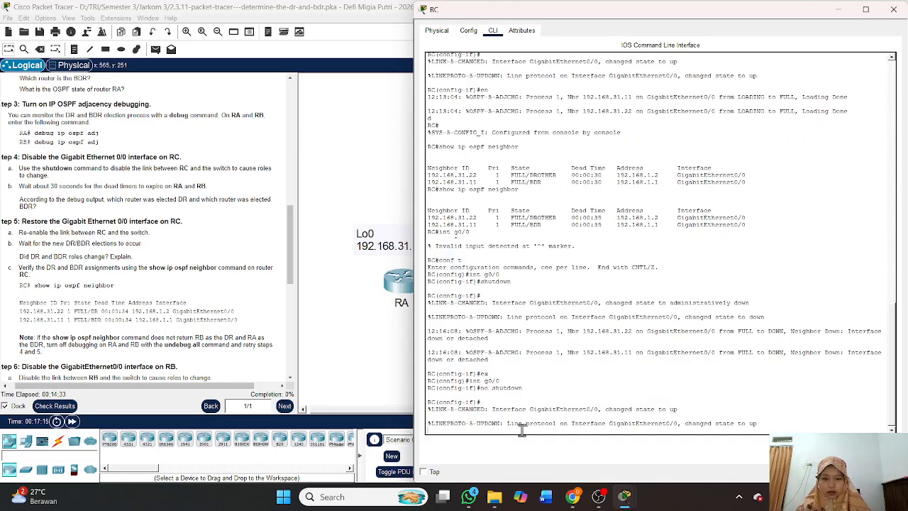
pyautogui.moveTo(709, 16); pyautogui.dragTo(596, 16)
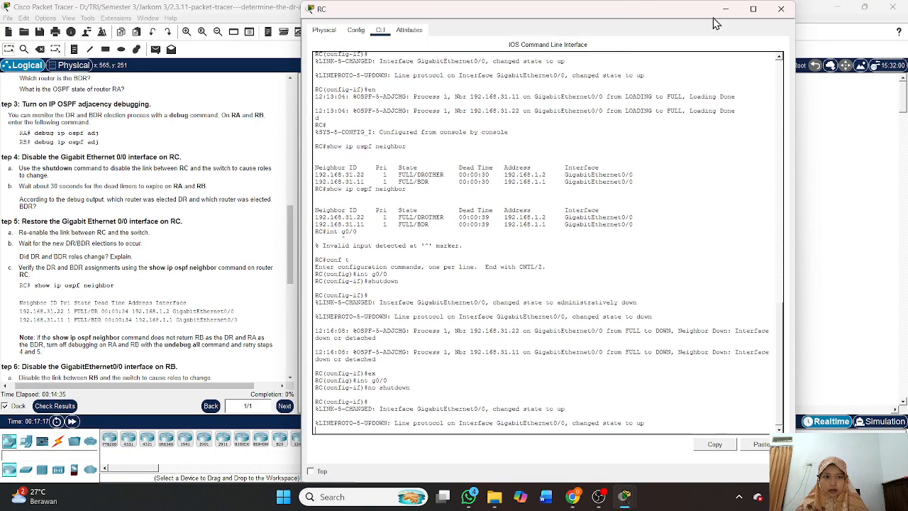
pyautogui.click(782, 10)
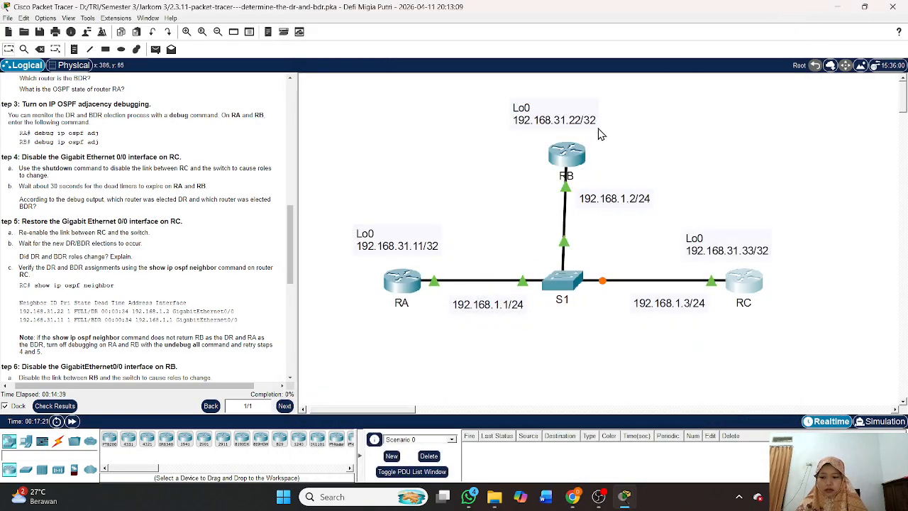
# Step: Reopen RC's command line, move its window clear of the topology, and fast-forward the simulation time
pyautogui.click(742, 288)
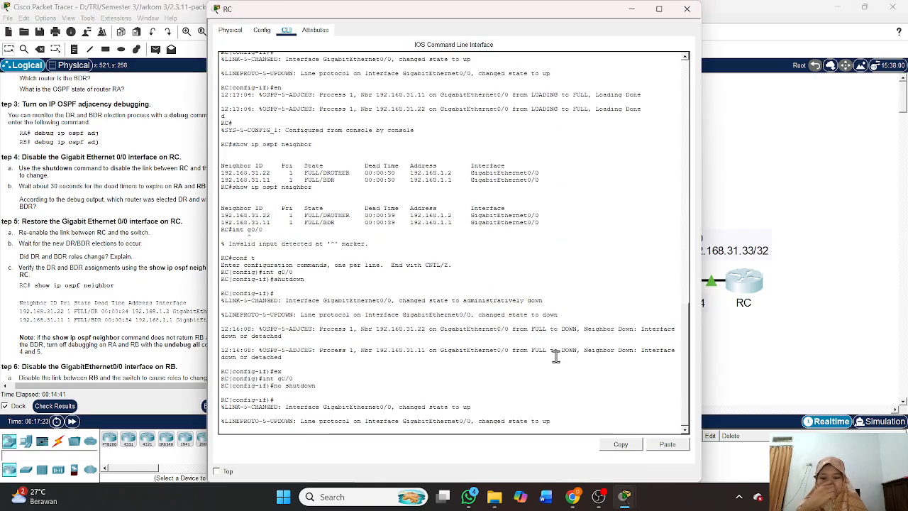
pyautogui.press('Return')
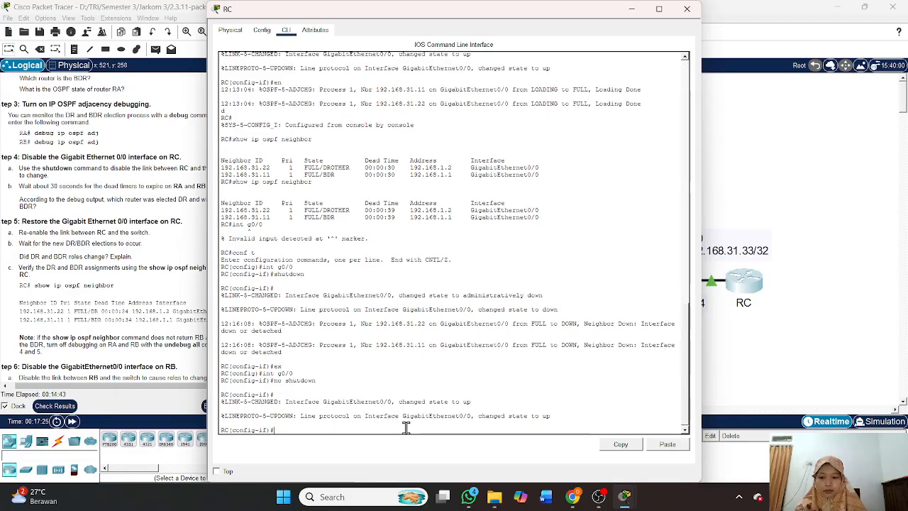
pyautogui.moveTo(448, 19); pyautogui.dragTo(461, 369)
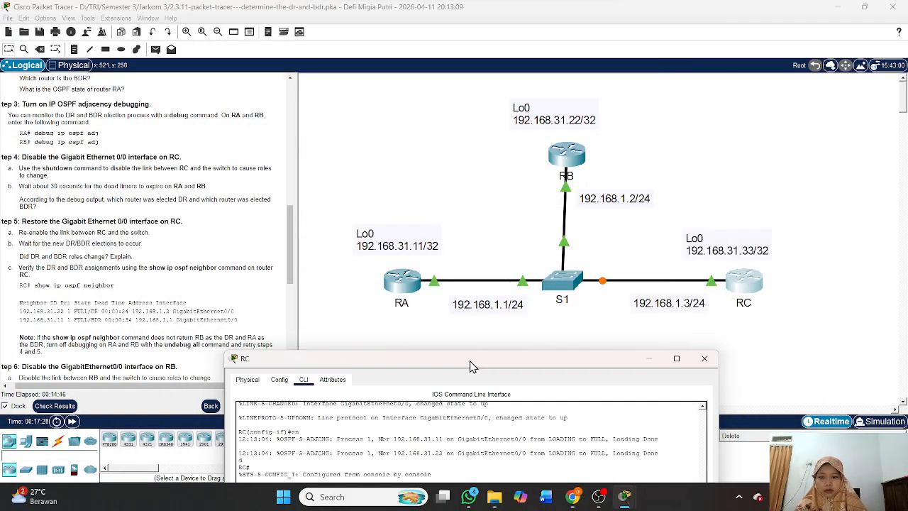
pyautogui.click(71, 421)
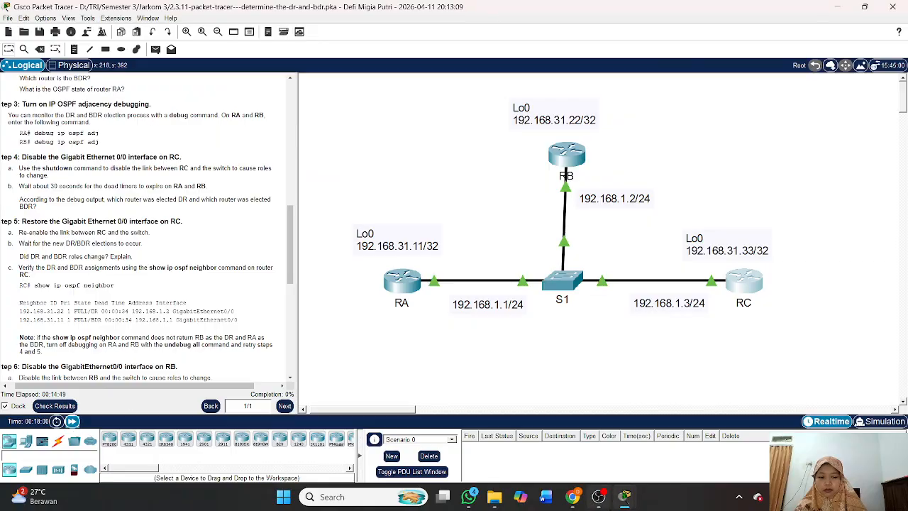
# Step: Bring RC's window back to the front and place it, unmaximized, beside the activity instructions
pyautogui.moveTo(624, 496)
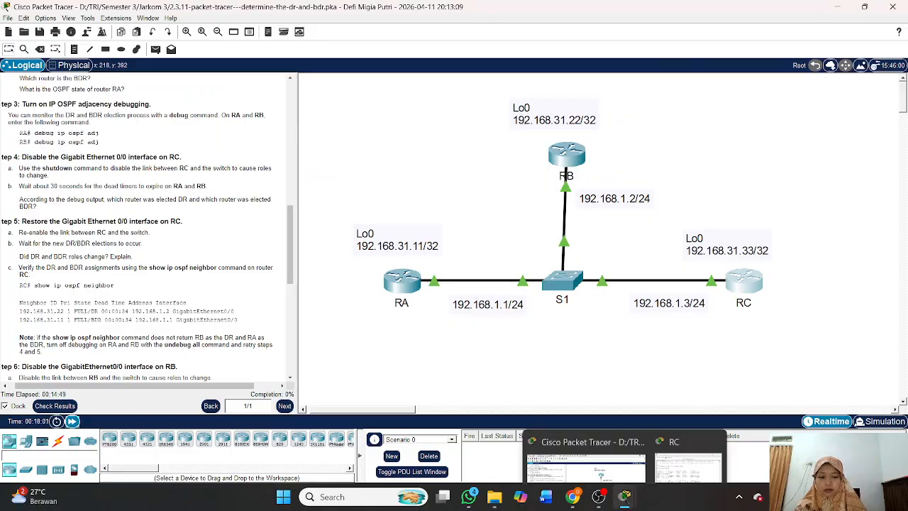
pyautogui.click(719, 444)
pyautogui.moveTo(544, 361); pyautogui.dragTo(685, 2)
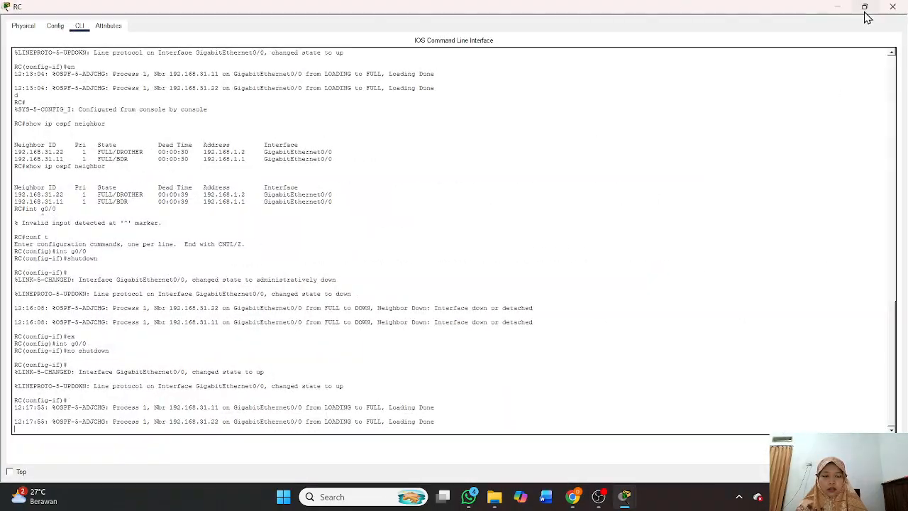
pyautogui.click(865, 8)
pyautogui.moveTo(592, 364); pyautogui.dragTo(745, 26)
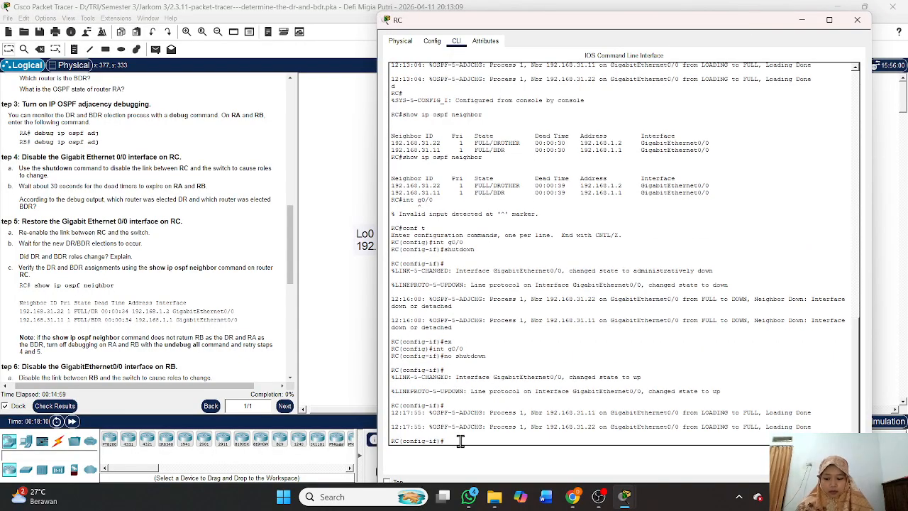
# Step: Return RC to privileged mode with end, list its OSPF neighbors with show ip ospf neighbor, and close the window
pyautogui.write('nd')
pyautogui.press('Return')
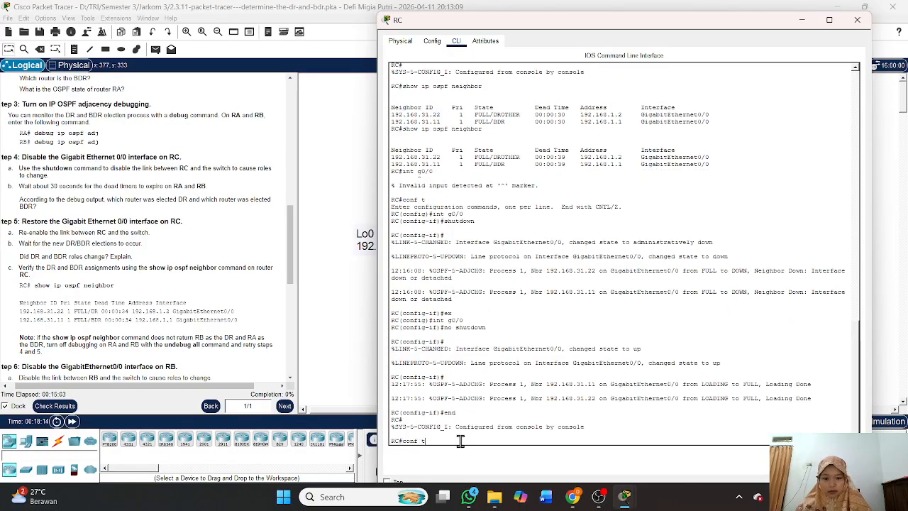
pyautogui.write('show ip ospf neighbor')
pyautogui.press('Return')
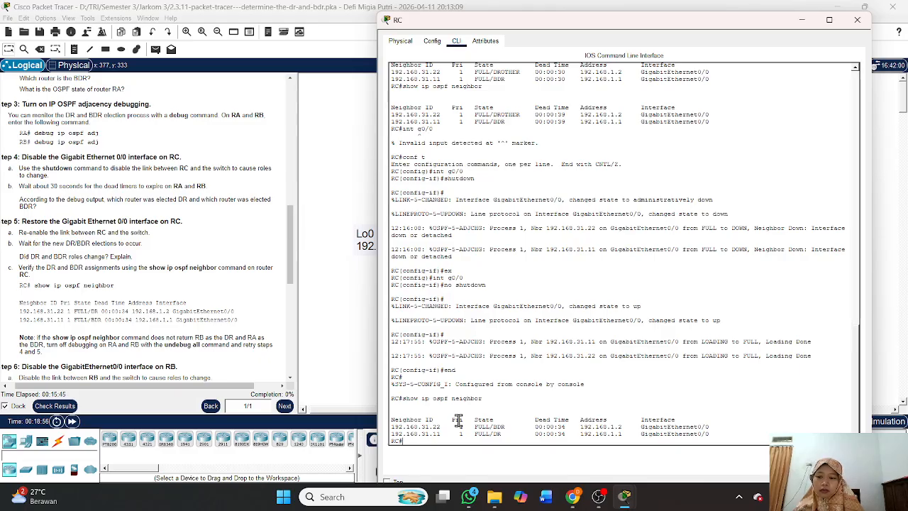
pyautogui.click(857, 19)
# Step: Following Step 8 of the instructions, turn off all debugging on router RA with undebug all, and close its window
pyautogui.scroll(-5, 246, 269)
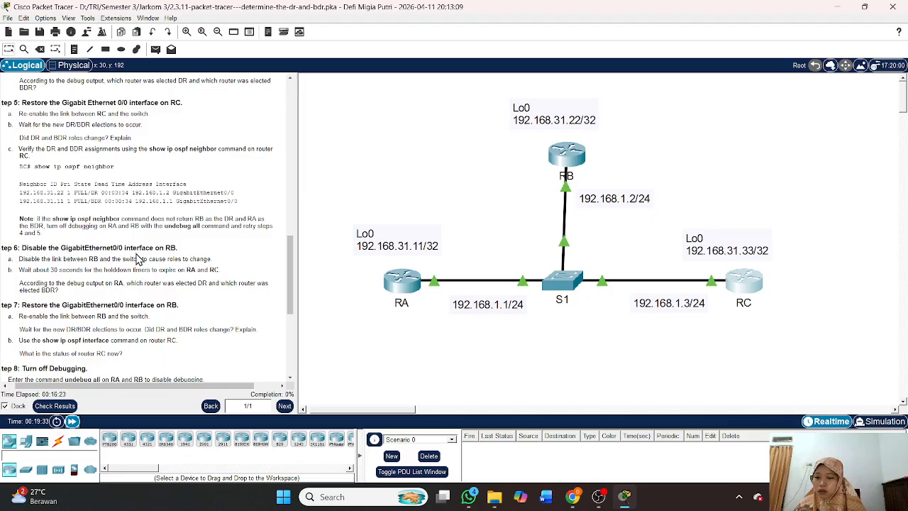
pyautogui.scroll(-1, 222, 302)
pyautogui.scroll(-3, 222, 301)
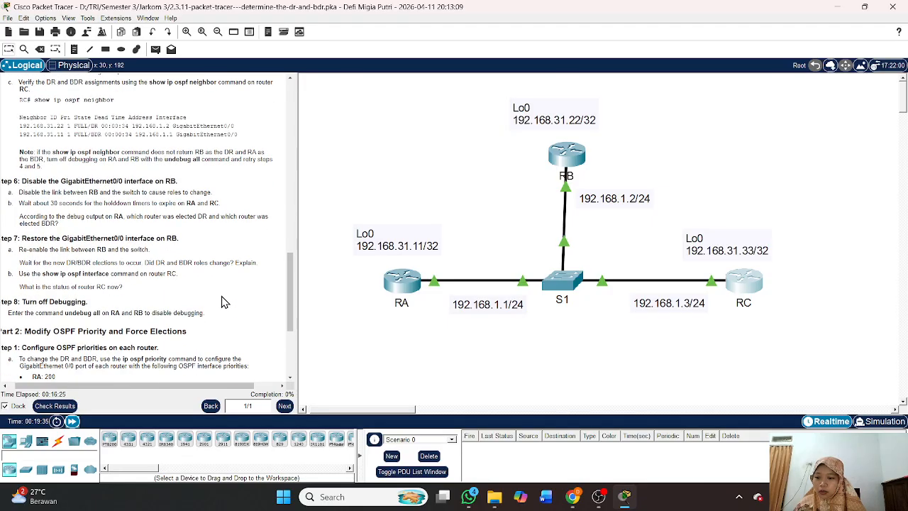
pyautogui.scroll(3, 222, 301)
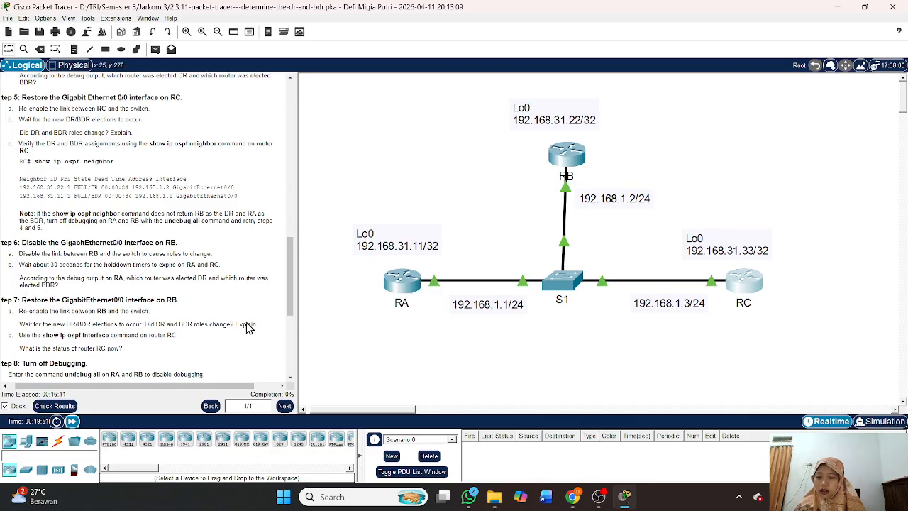
pyautogui.scroll(-3, 190, 326)
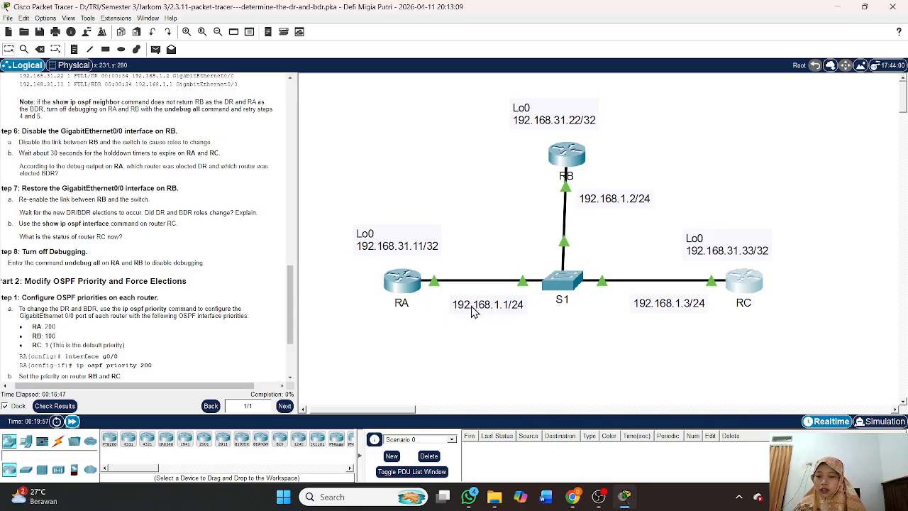
pyautogui.click(424, 282)
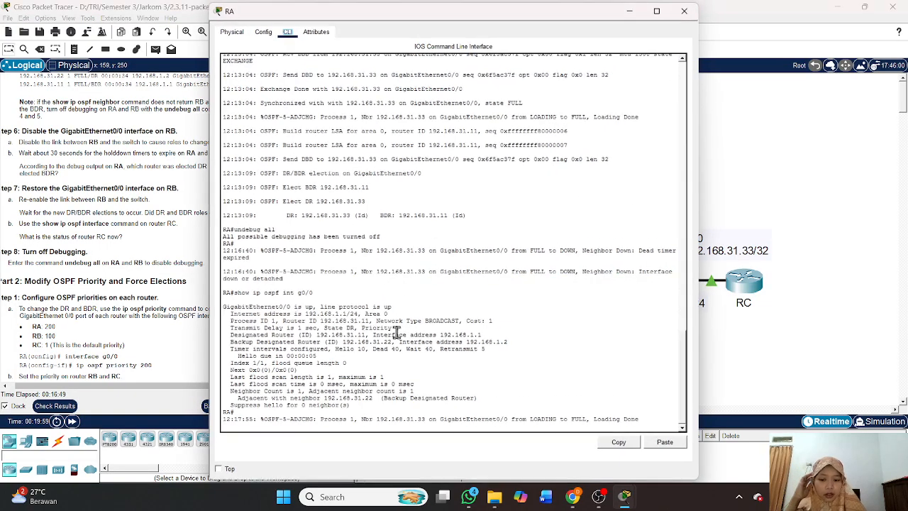
pyautogui.press('Return')
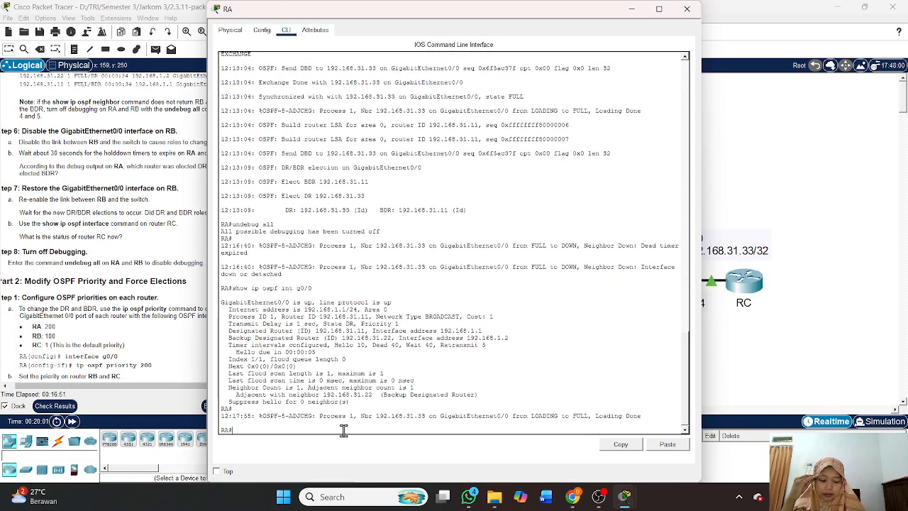
pyautogui.press('Up')
pyautogui.press('Up')
pyautogui.press('Return')
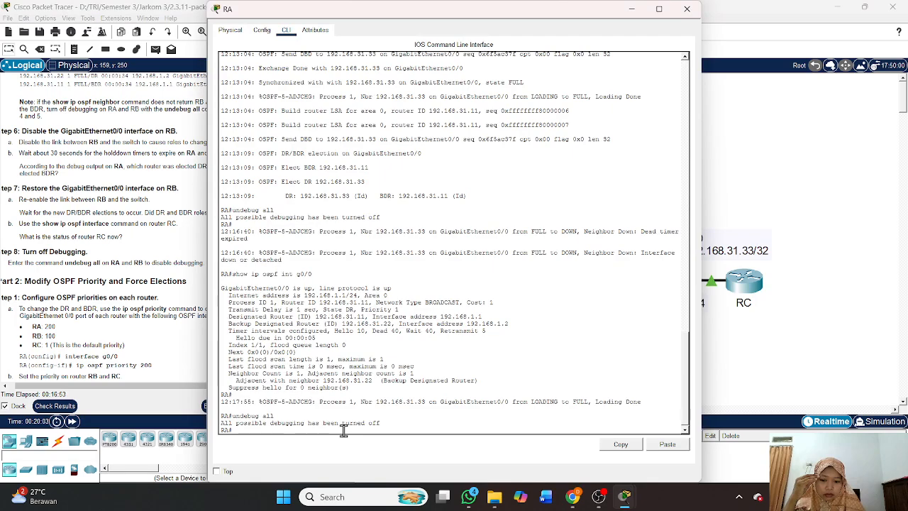
pyautogui.click(687, 8)
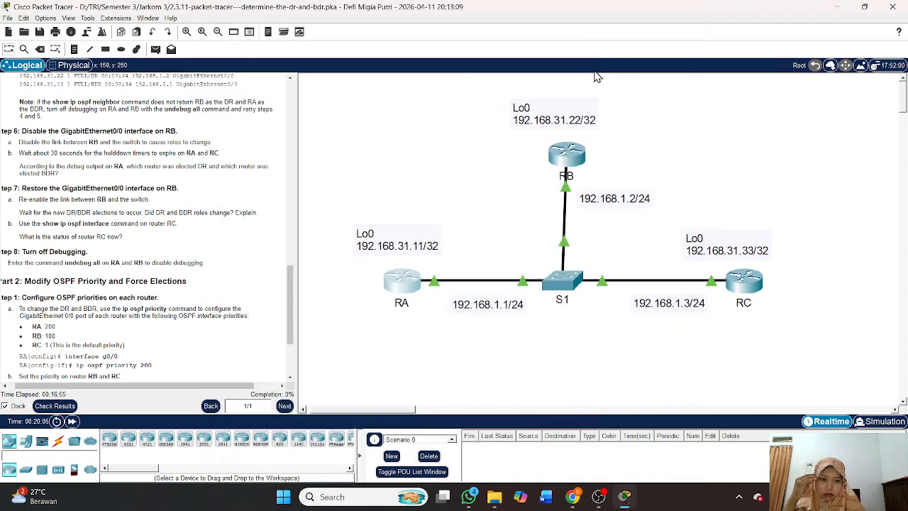
# Step: Turn off all debugging on router RB with undebug all, and close its window
pyautogui.click(571, 155)
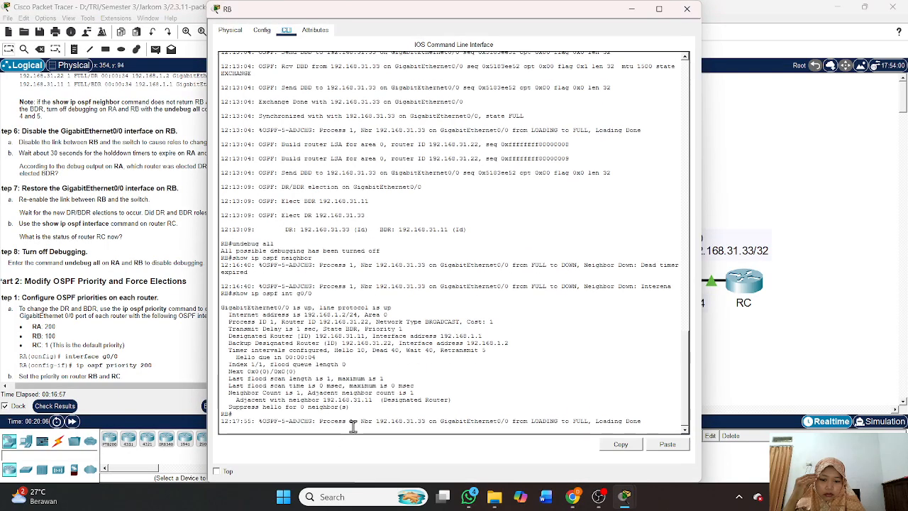
pyautogui.press('Return')
pyautogui.press('Up')
pyautogui.press('Up')
pyautogui.press('Up')
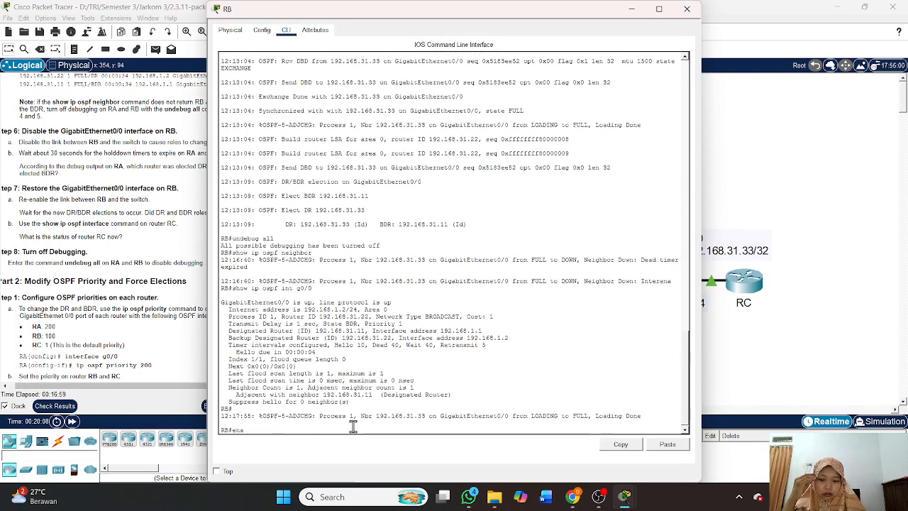
pyautogui.press('Return')
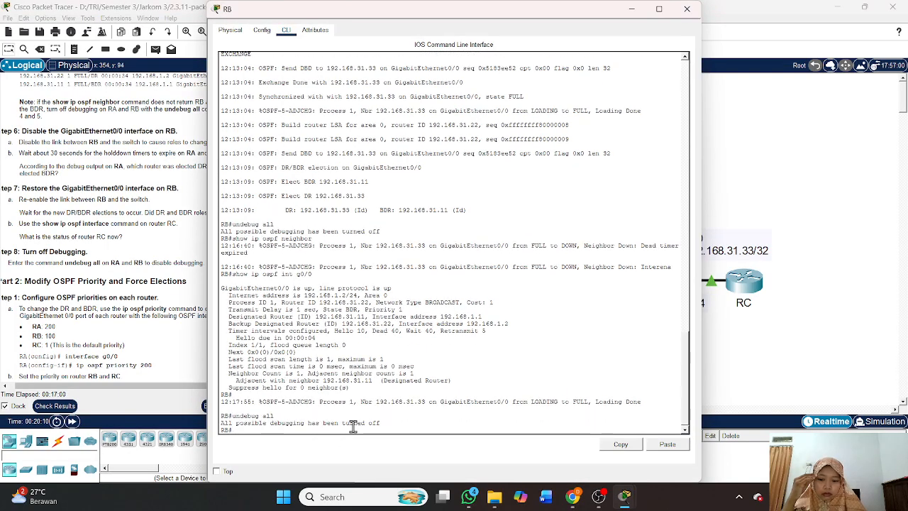
pyautogui.click(687, 11)
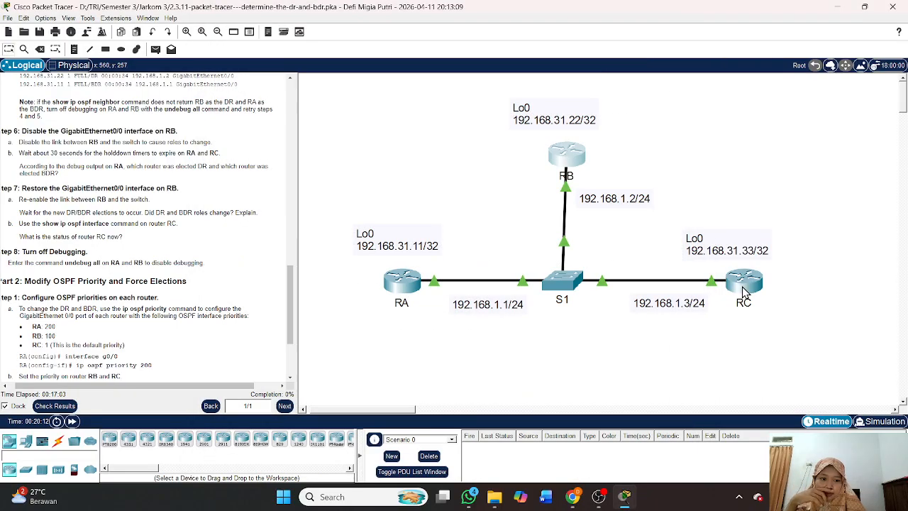
# Step: Open RC's command line again and recheck its DR and BDR neighbors with show ip ospf neighbor
pyautogui.click(743, 283)
pyautogui.click(360, 432)
pyautogui.press('Up')
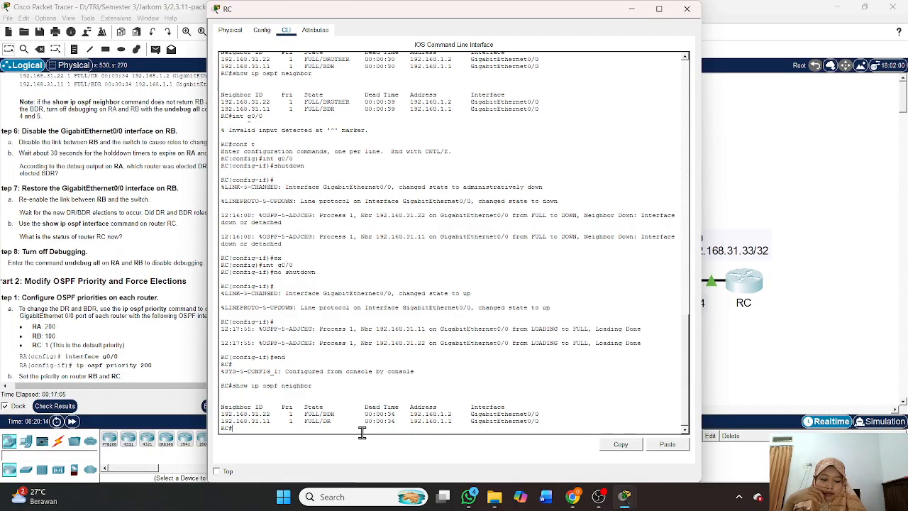
pyautogui.press('Return')
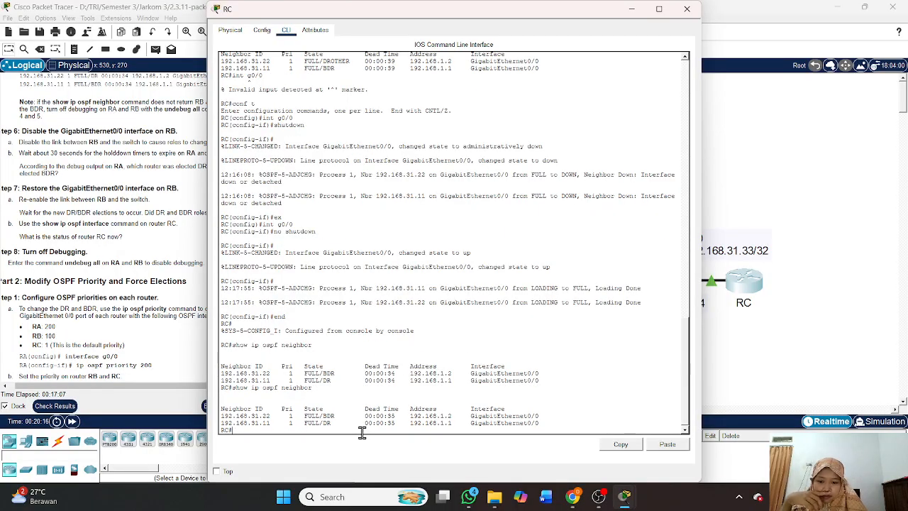
# Step: Close RC's window and open RA's command line beside the Part 2 Step 1 instructions on OSPF priorities
pyautogui.click(686, 9)
pyautogui.click(403, 283)
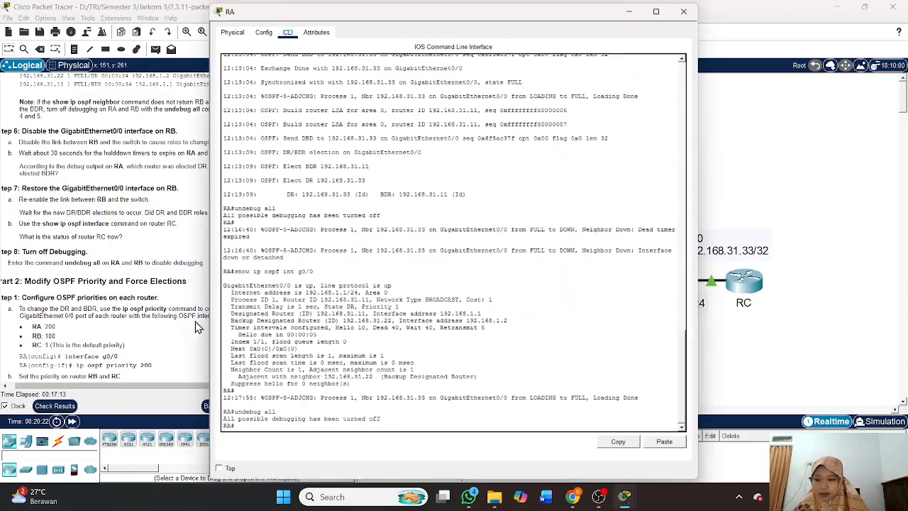
pyautogui.scroll(-3, 190, 328)
pyautogui.scroll(-2, 190, 329)
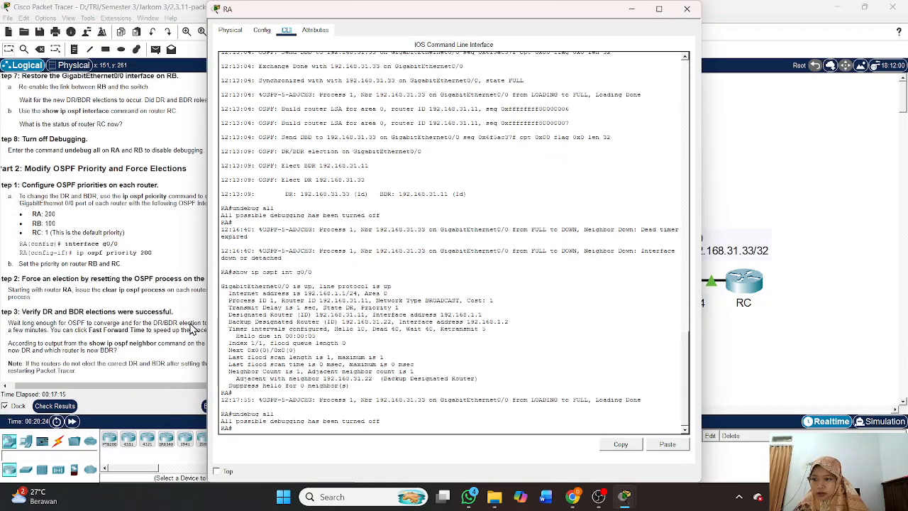
pyautogui.moveTo(387, 14); pyautogui.dragTo(440, 41)
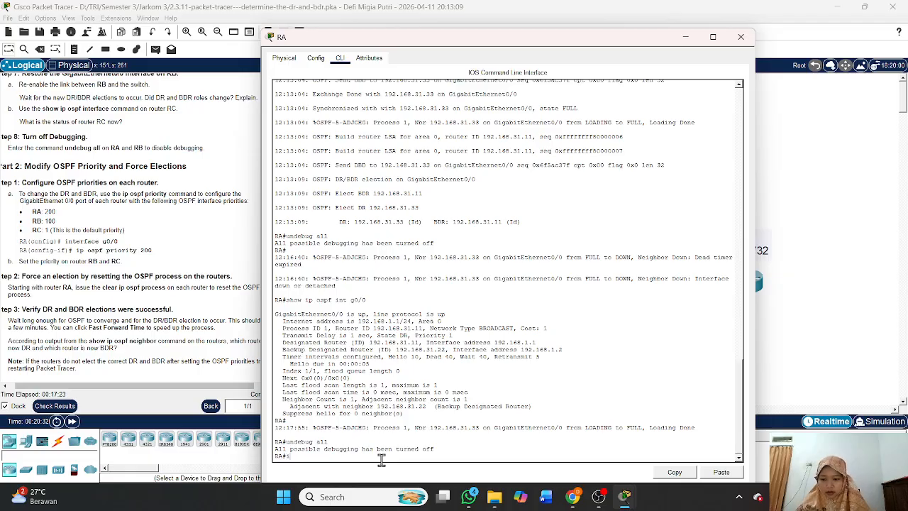
# Step: Try to select RA's GigabitEthernet interface with int g0/0 directly from privileged mode
pyautogui.write('int g0')
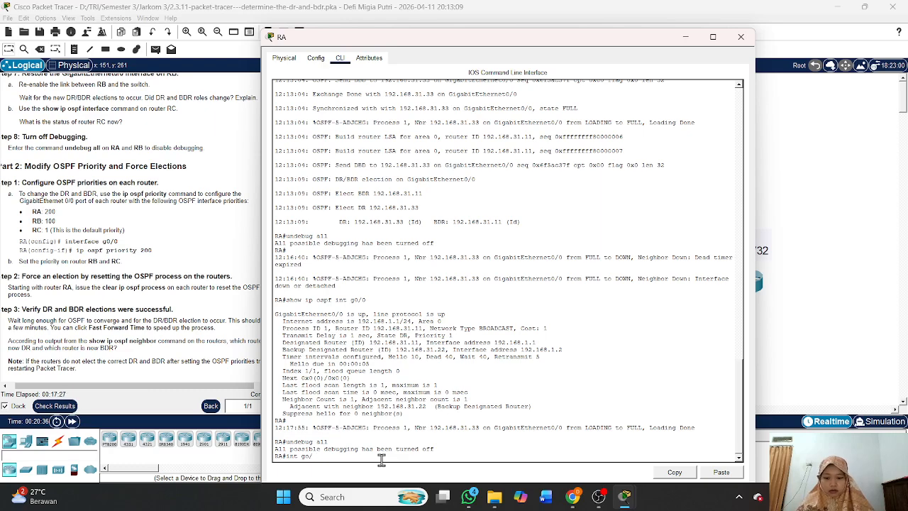
pyautogui.write('/0')
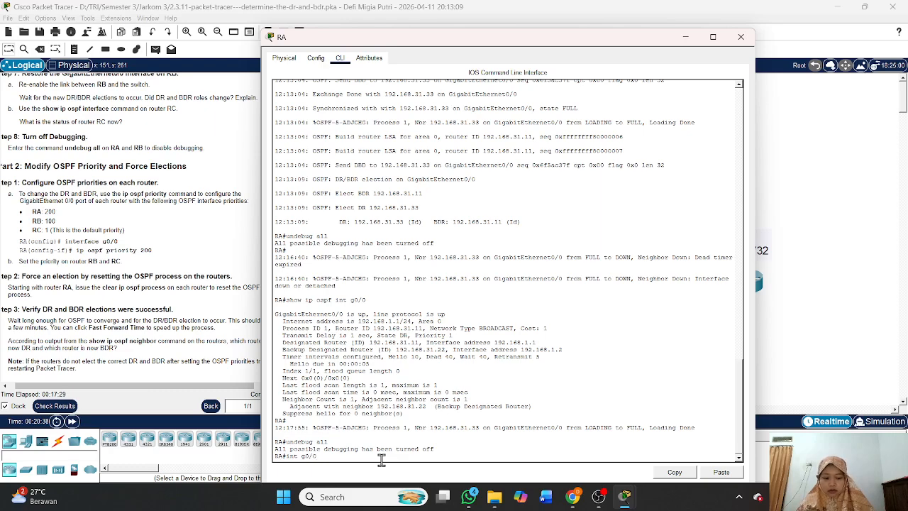
pyautogui.press('Return')
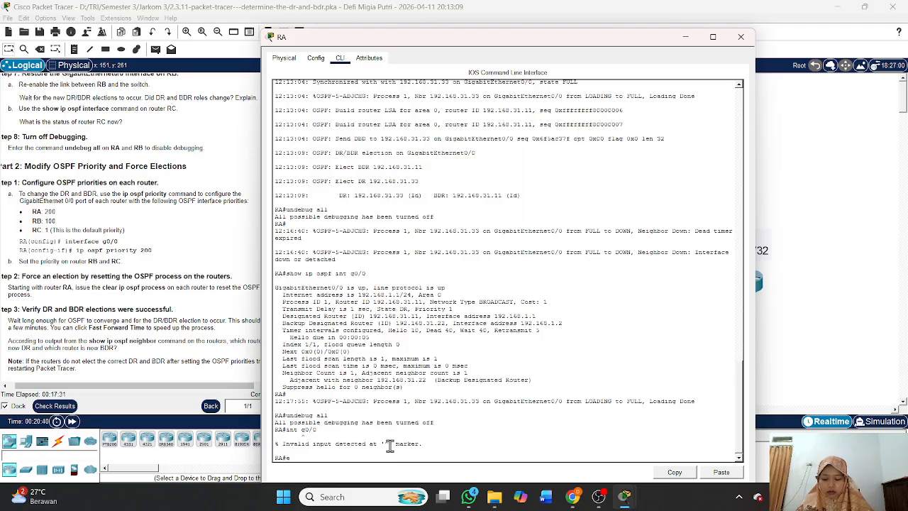
# Step: Enter RA's global configuration mode with conf t and select its GigabitEthernet interface with int g0/0
pyautogui.write('conf t')
pyautogui.press('Return')
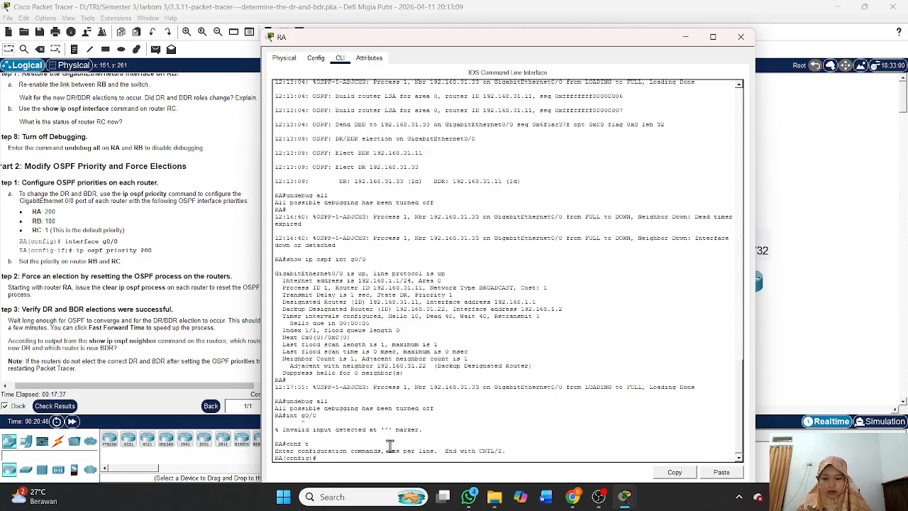
pyautogui.write('g0/0')
pyautogui.press('Return')
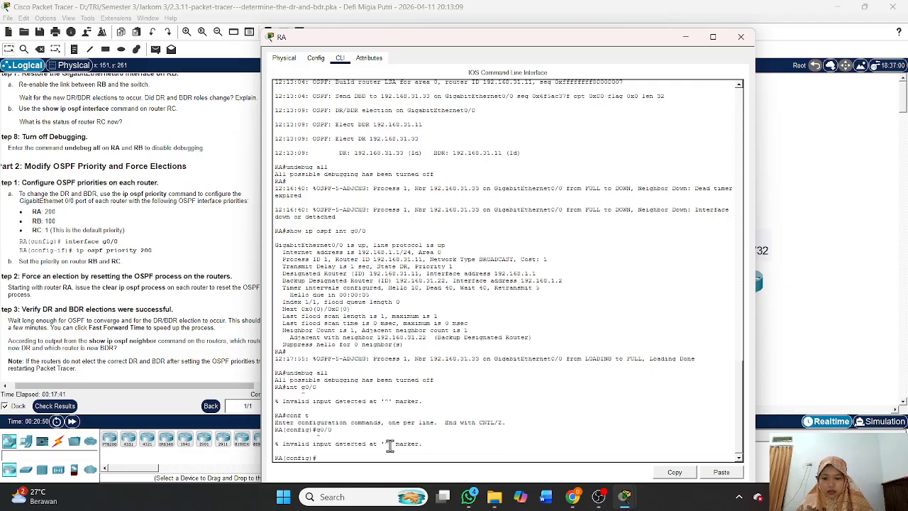
pyautogui.press('Up')
pyautogui.write('int')
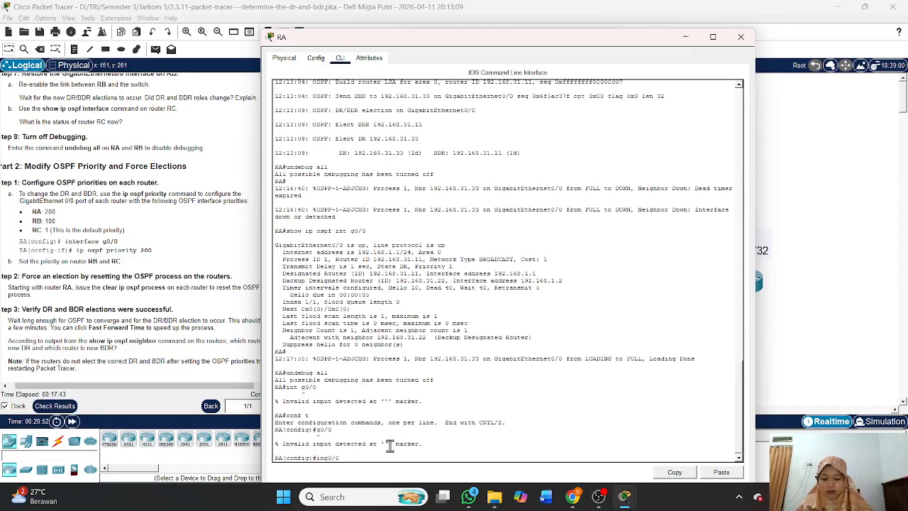
pyautogui.press('Return')
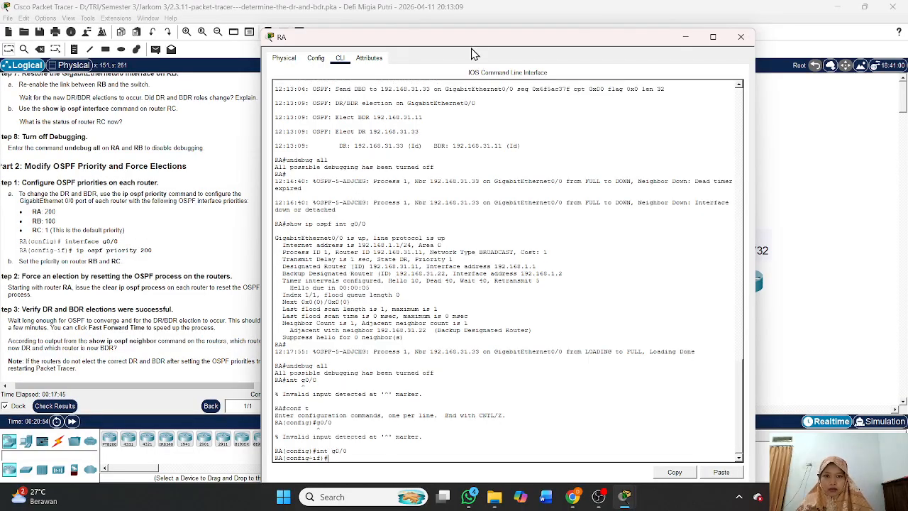
# Step: Following the Part 2 instructions, set the interface priority on RA with ip ospf priority 200, and close its window
pyautogui.moveTo(472, 41); pyautogui.dragTo(537, 26)
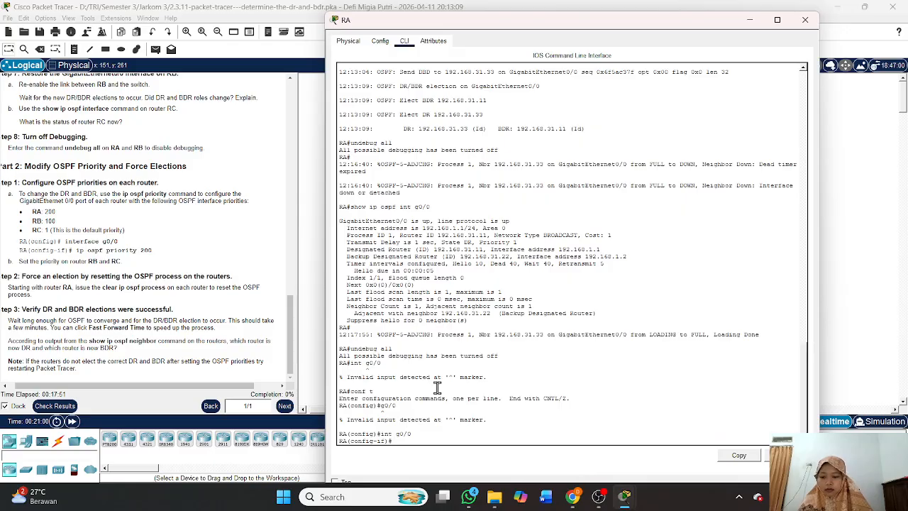
pyautogui.scroll(15, 193, 285)
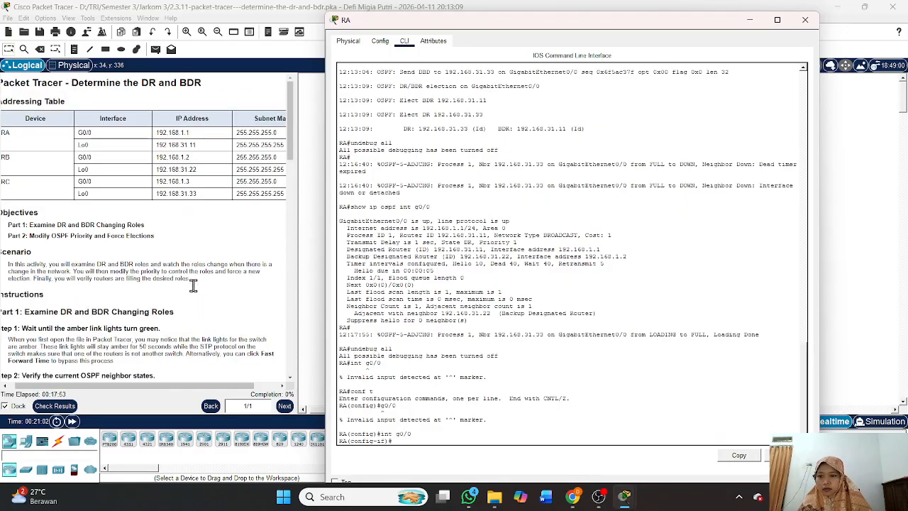
pyautogui.scroll(-10, 193, 285)
pyautogui.scroll(-10, 193, 285)
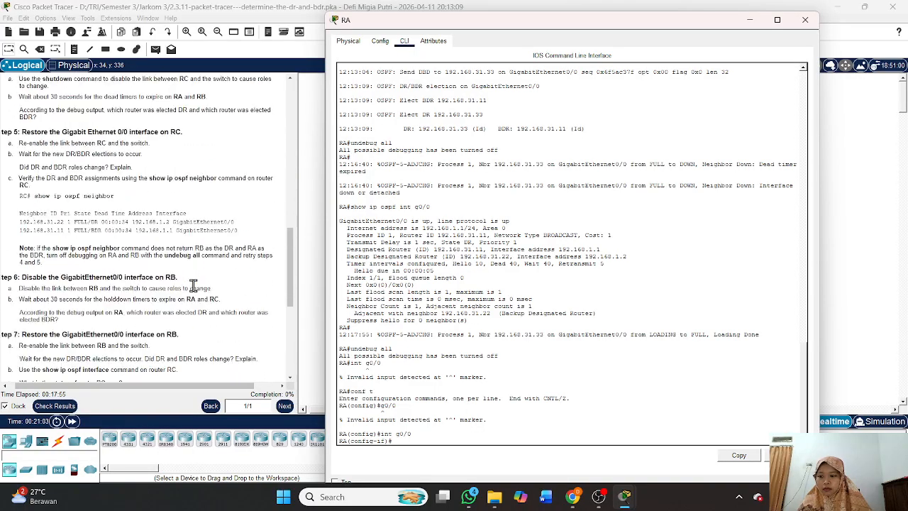
pyautogui.scroll(-1, 193, 285)
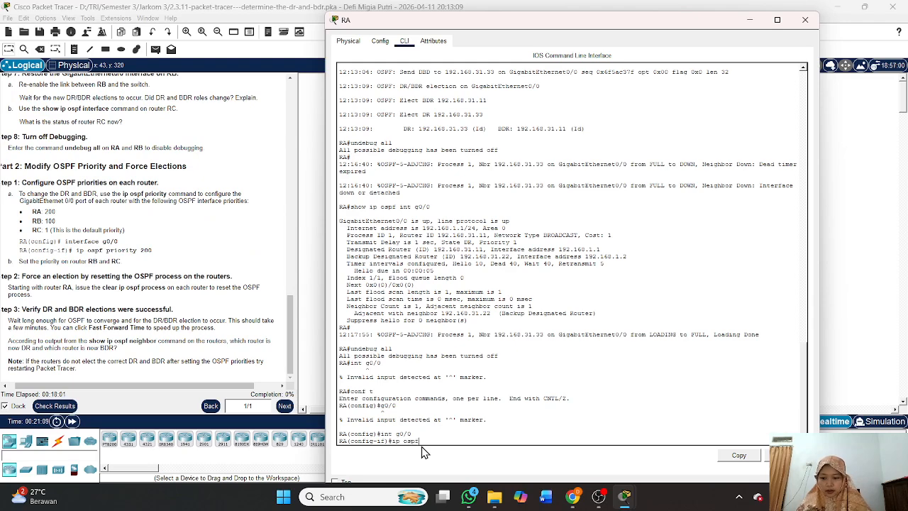
pyautogui.write('rio')
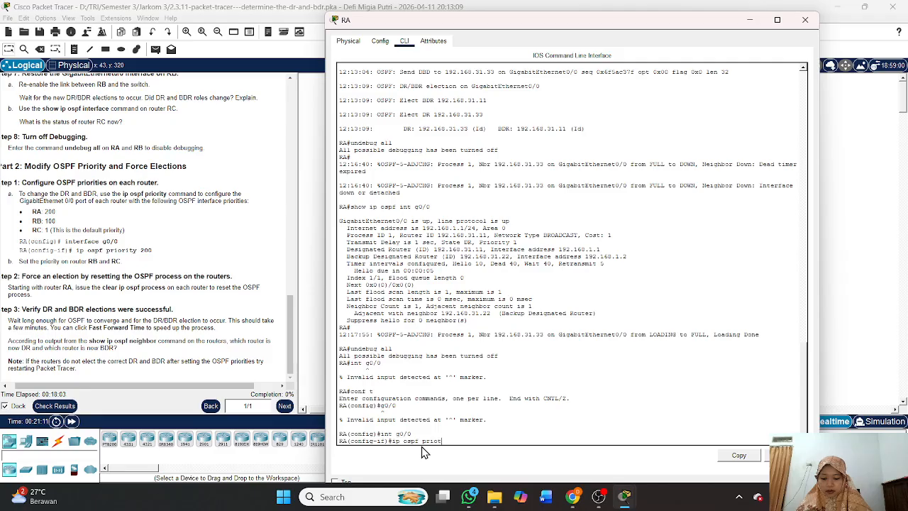
pyautogui.write('rity 20')
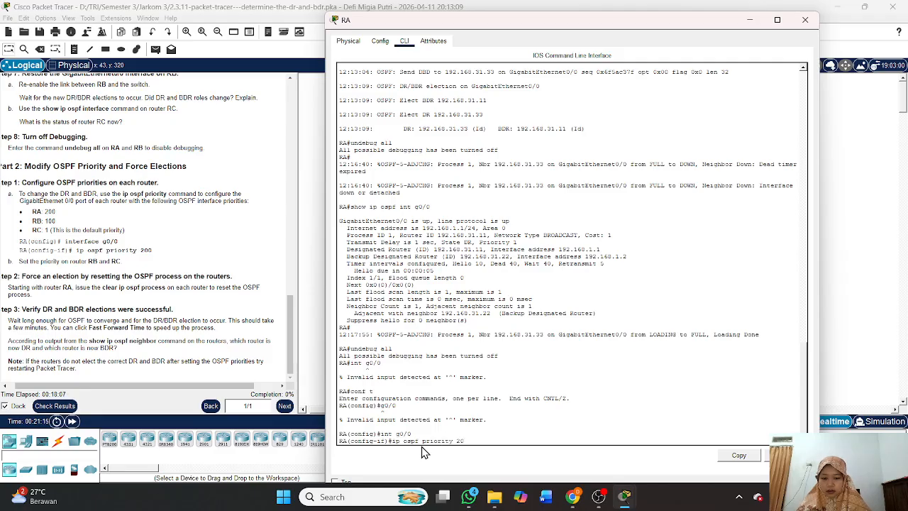
pyautogui.write('0')
pyautogui.press('Return')
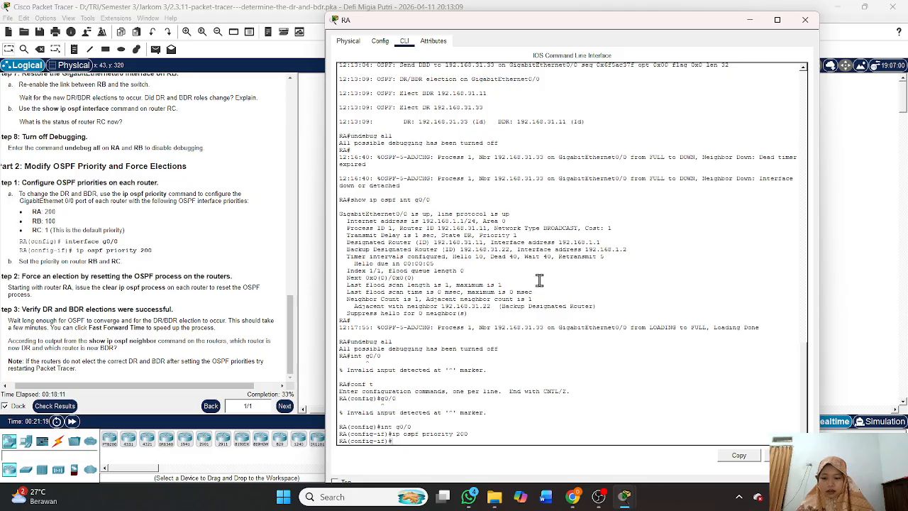
pyautogui.click(805, 19)
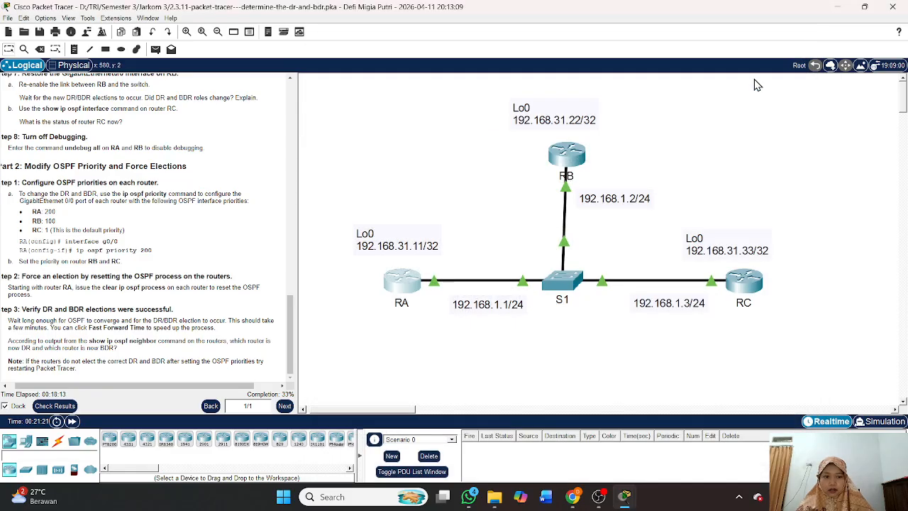
# Step: Open RB's command line, enter global configuration mode with conf t, and select its interface with int g0/0
pyautogui.click(572, 155)
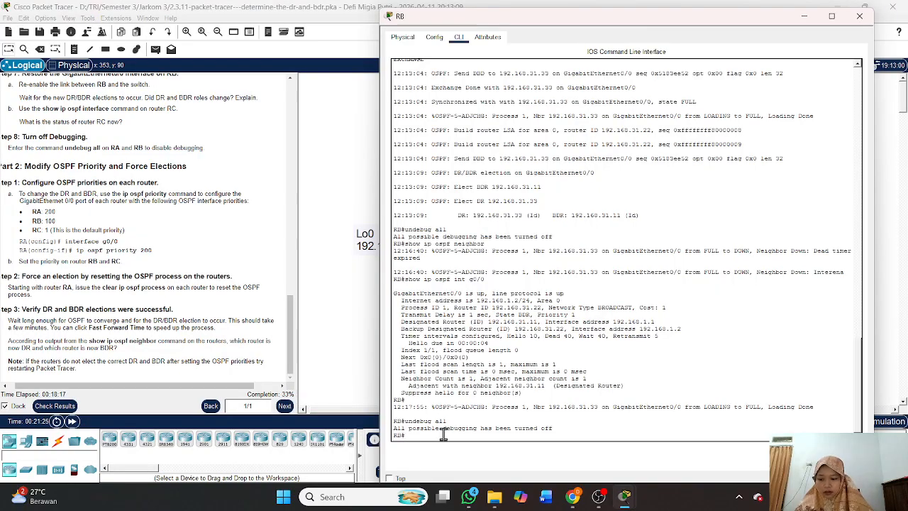
pyautogui.write('conf t')
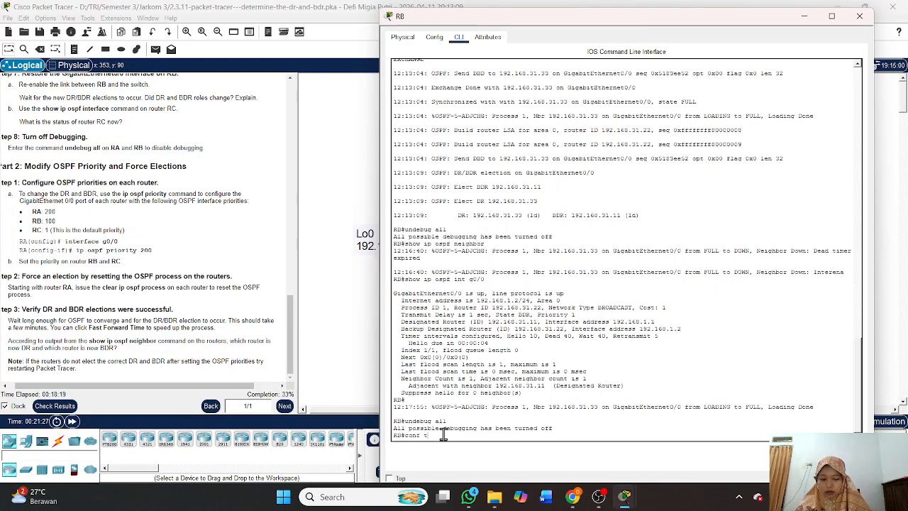
pyautogui.press('Return')
pyautogui.write('in')
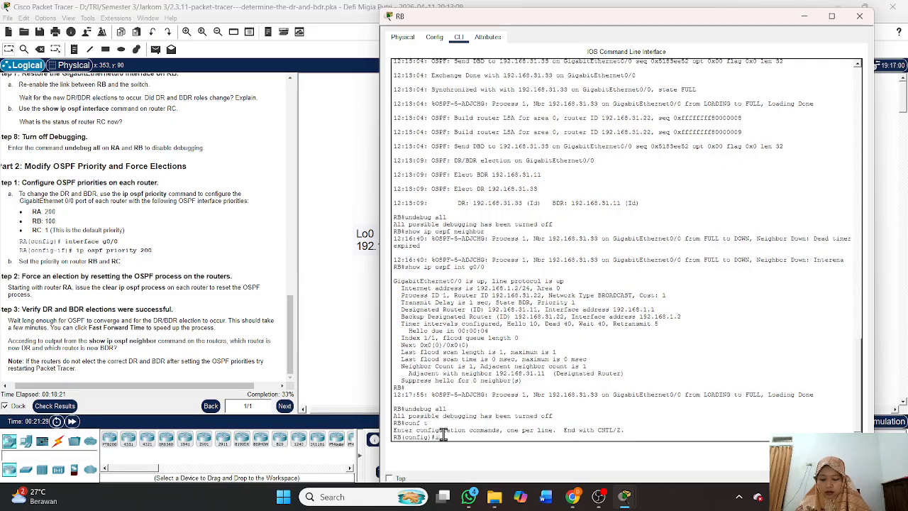
pyautogui.write('t g0/0')
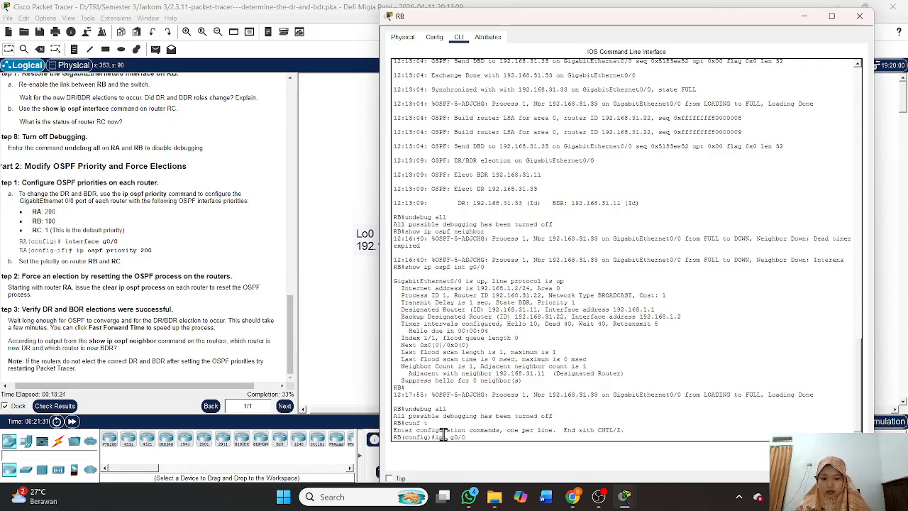
pyautogui.press('Return')
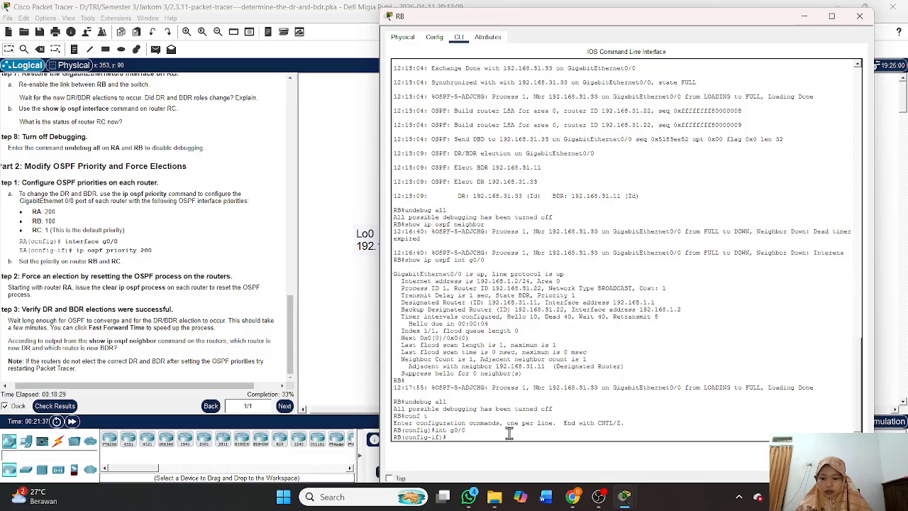
# Step: Set the OSPF priority of RB's interface with ip ospf priority 100, and close its window
pyautogui.write('ip osp')
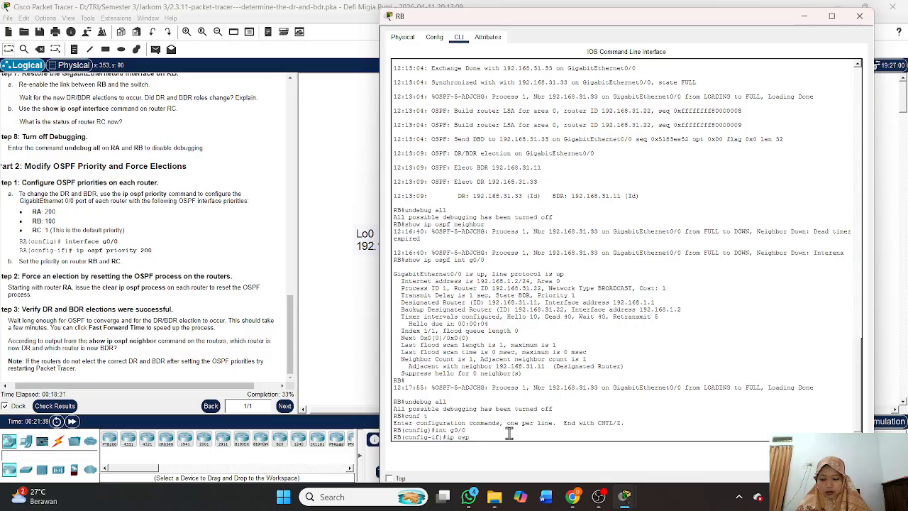
pyautogui.write('f priority 100')
pyautogui.press('Return')
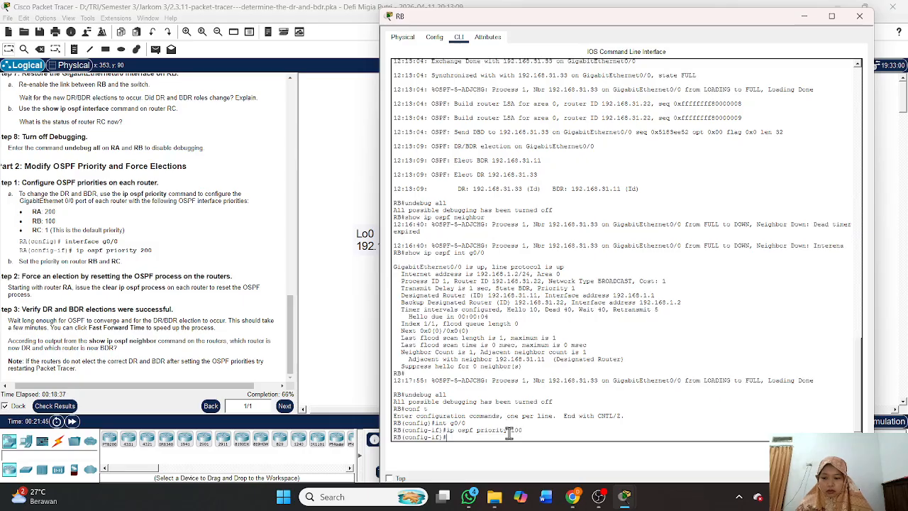
pyautogui.click(859, 16)
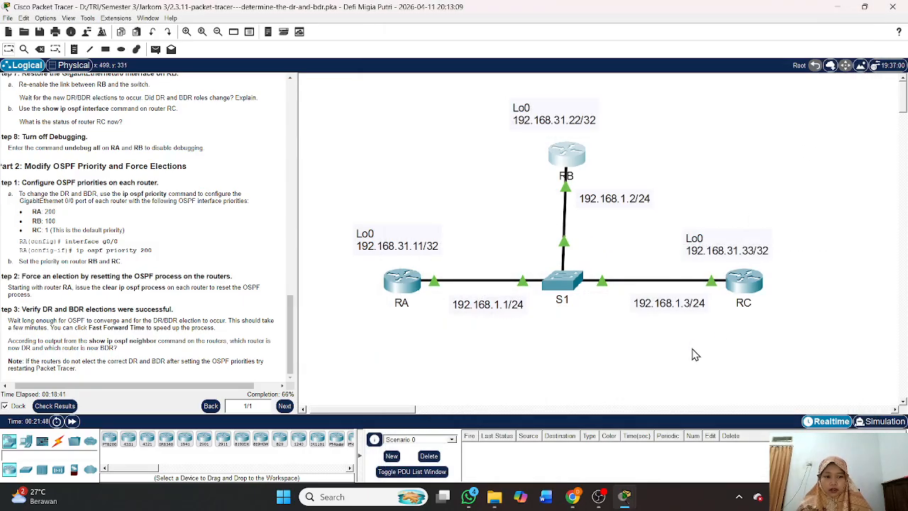
# Step: Open RC's command line beside the instructions and enter global configuration mode with conf t
pyautogui.click(734, 301)
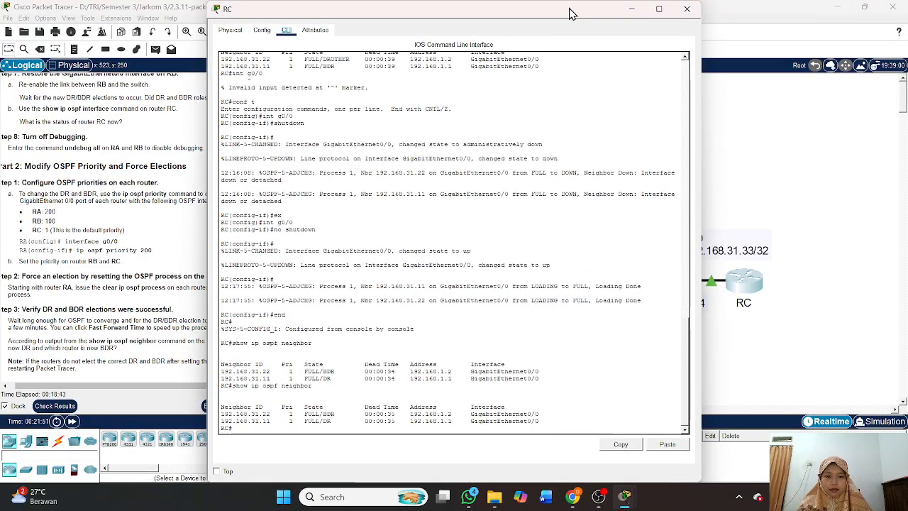
pyautogui.moveTo(597, 12); pyautogui.dragTo(763, 20)
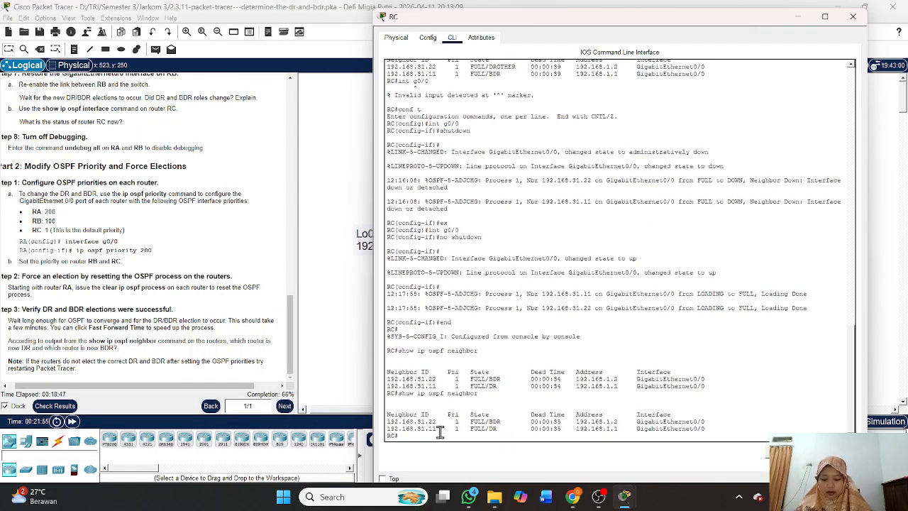
pyautogui.write('conf t')
pyautogui.press('Return')
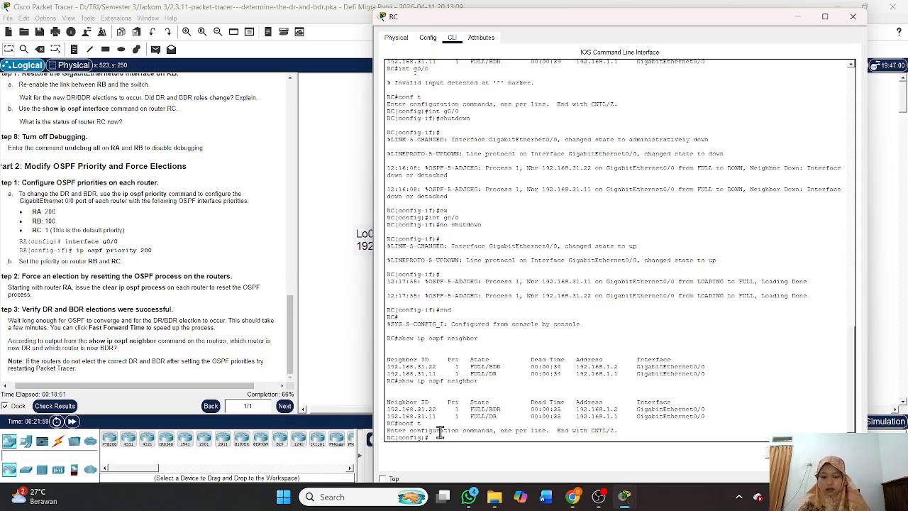
# Step: Try to set RC's OSPF priority with ip ospf priority 1 directly from global configuration mode
pyautogui.write('i')
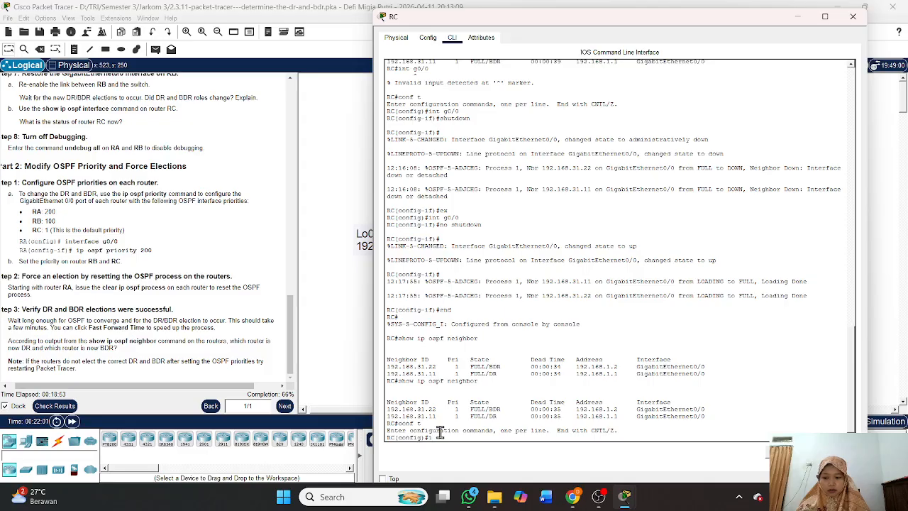
pyautogui.write('nt')
pyautogui.write('pf')
pyautogui.write(' priority')
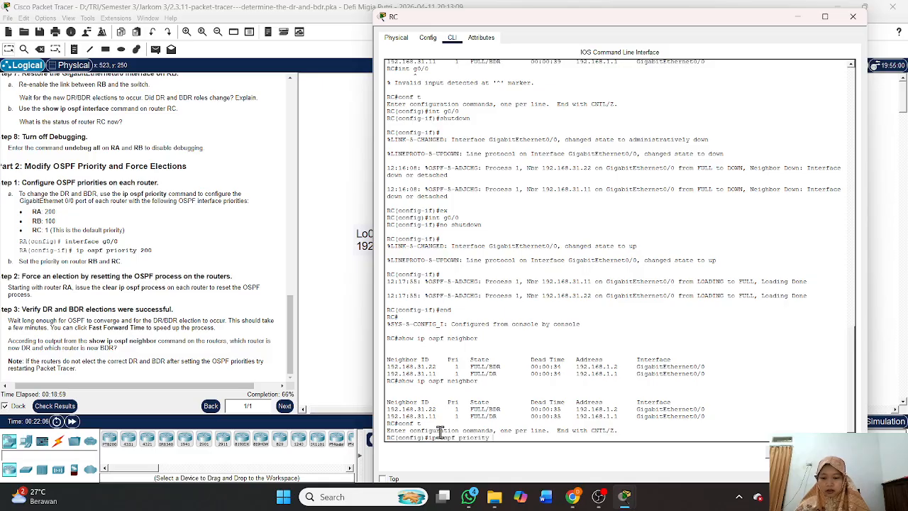
pyautogui.write(' 1')
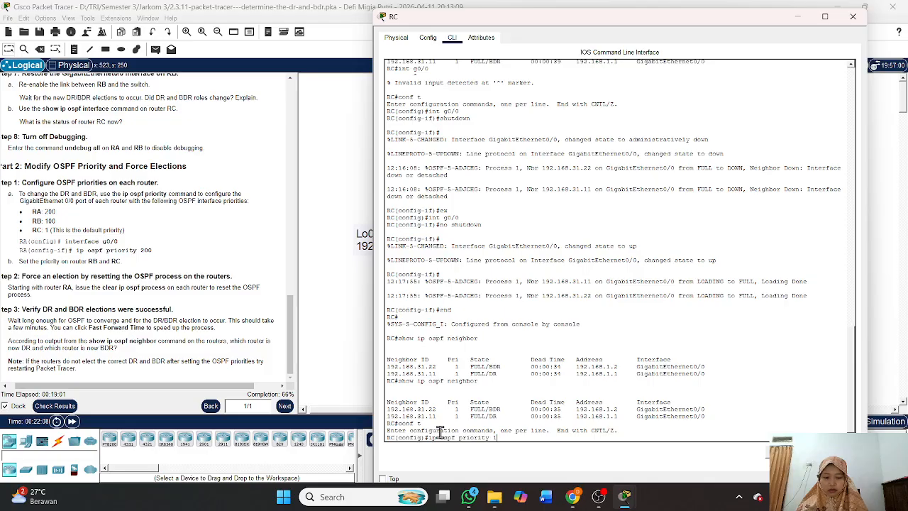
pyautogui.press('Return')
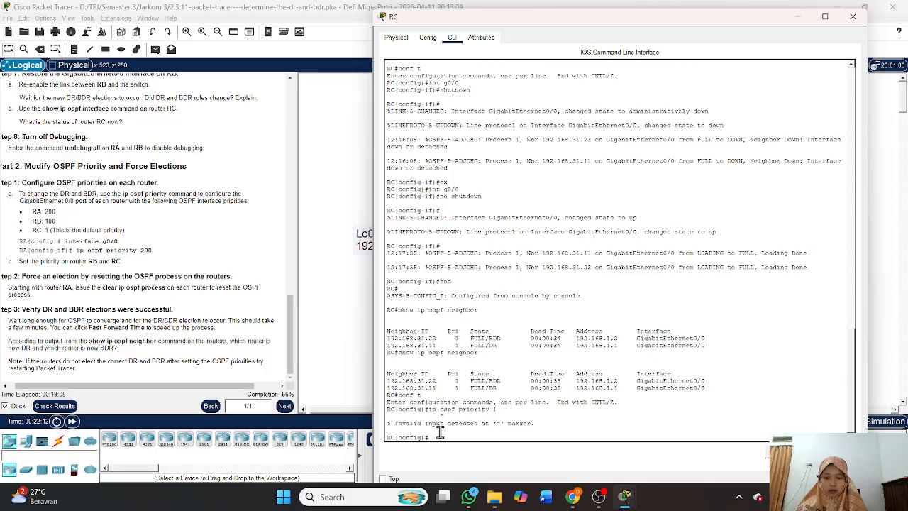
# Step: Select RC's interface with int g0/0, set its OSPF priority with ip ospf priority 1, and close its window
pyautogui.write('in')
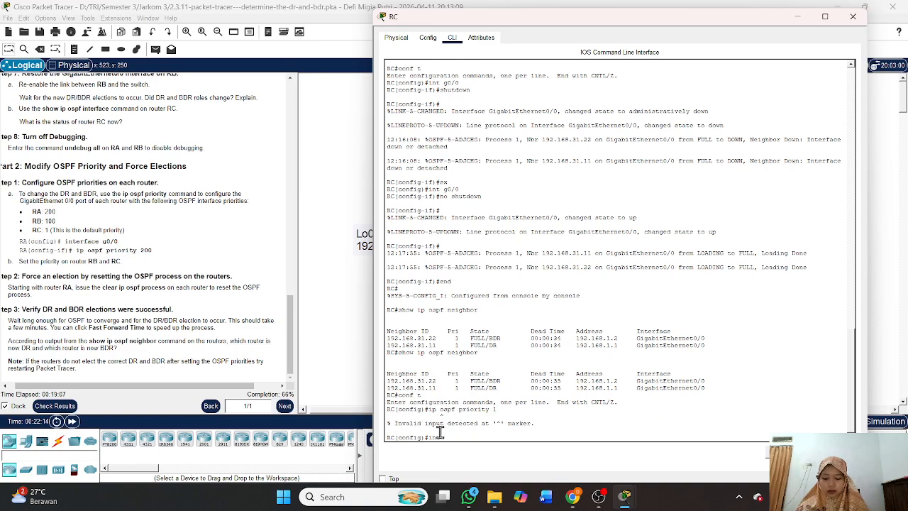
pyautogui.write('t g0/0')
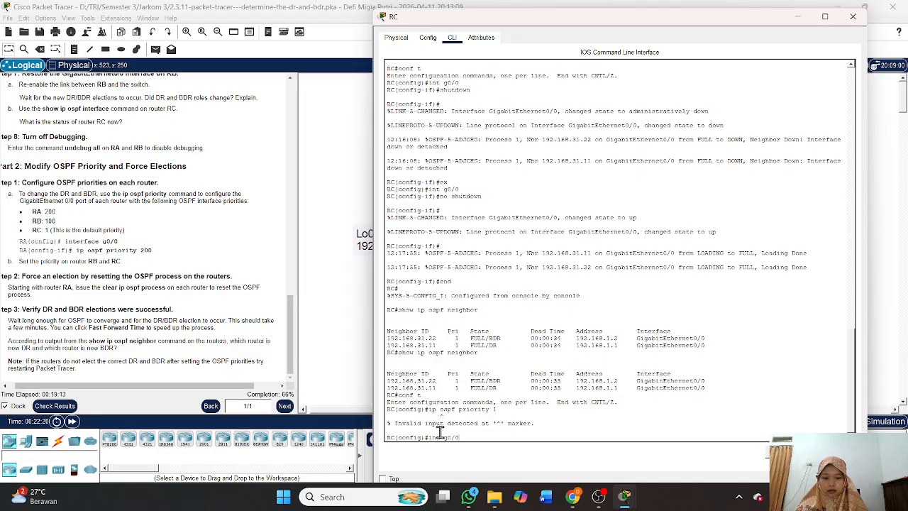
pyautogui.press('Return')
pyautogui.press('Up')
pyautogui.press('Up')
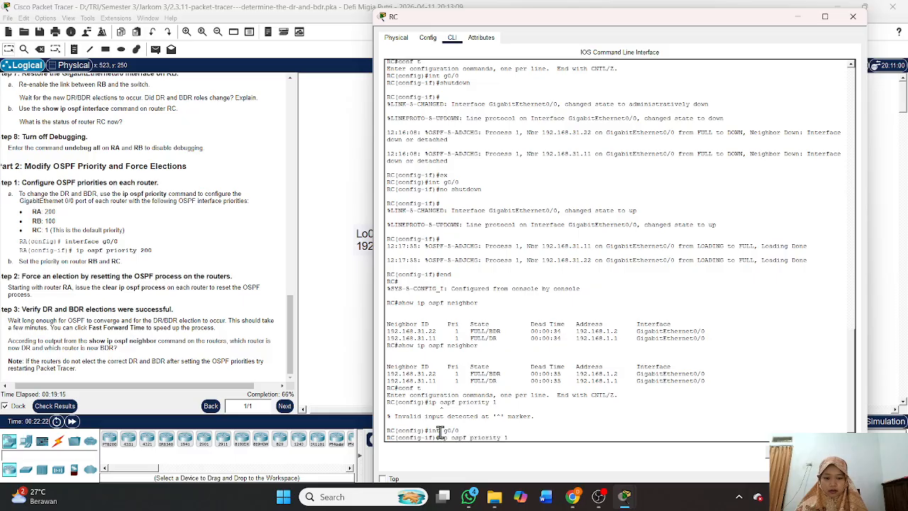
pyautogui.press('Return')
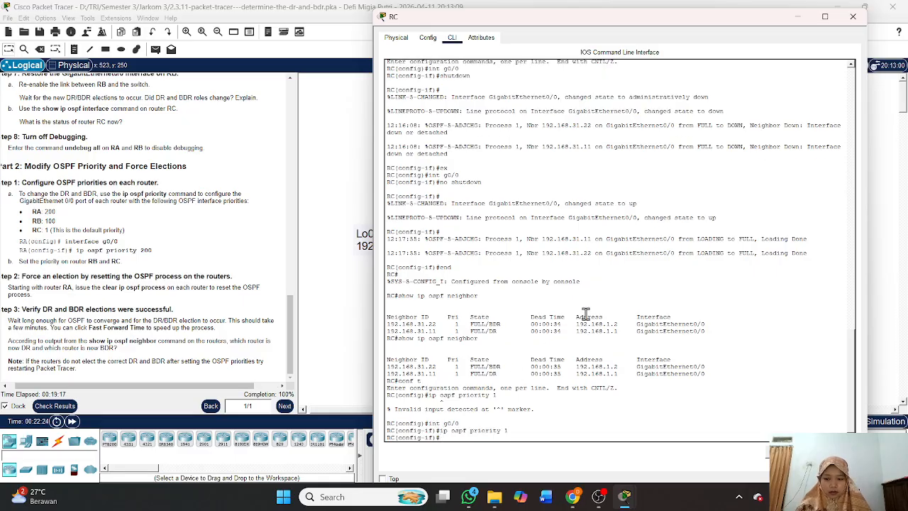
pyautogui.click(856, 27)
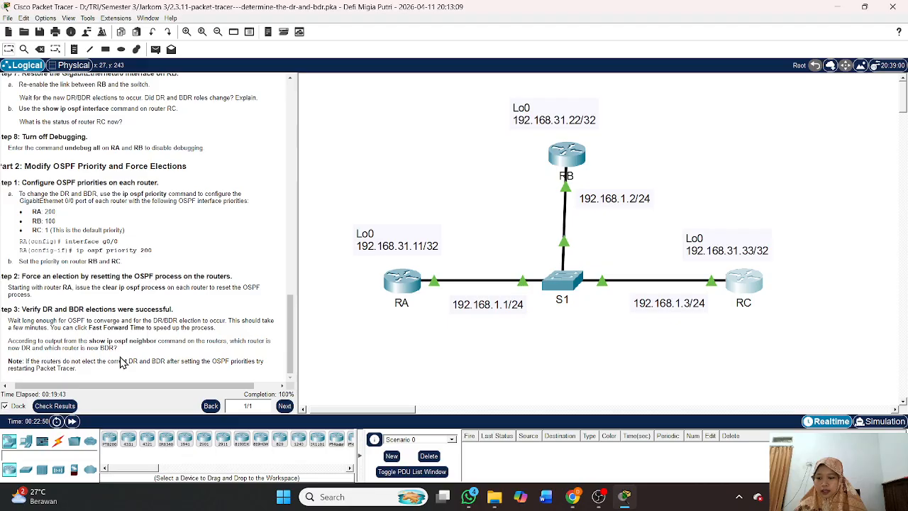
# Step: Reopen RC's command line, leave configuration mode with end, and compare the show ip ospf neighbor output with the addressing table
pyautogui.click(744, 284)
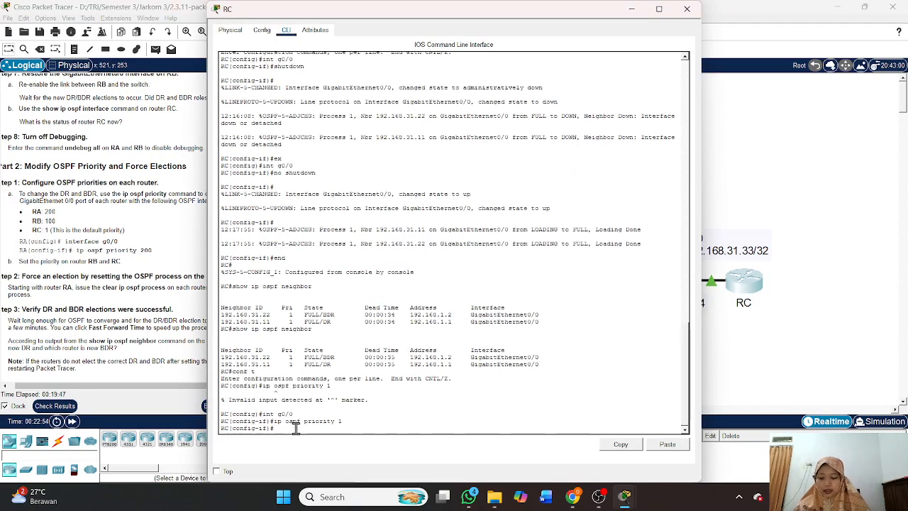
pyautogui.write('end')
pyautogui.press('Return')
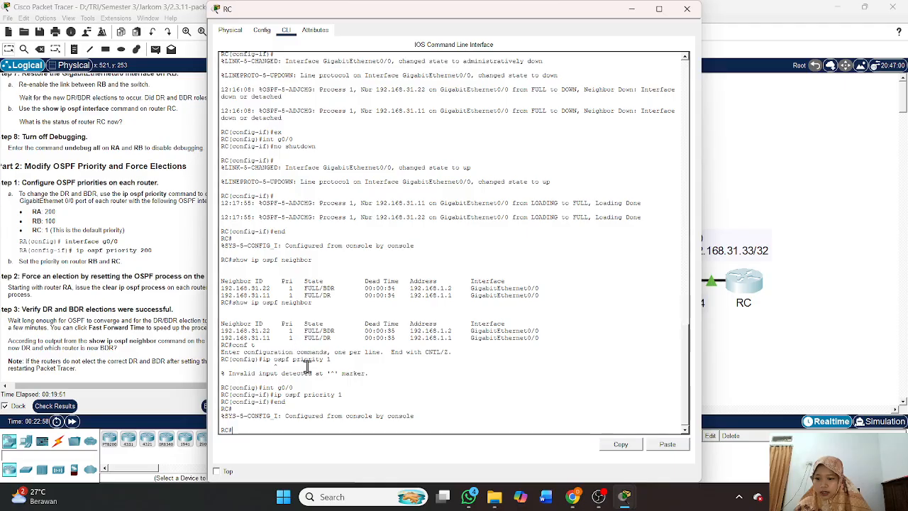
pyautogui.press('Up')
pyautogui.press('Up')
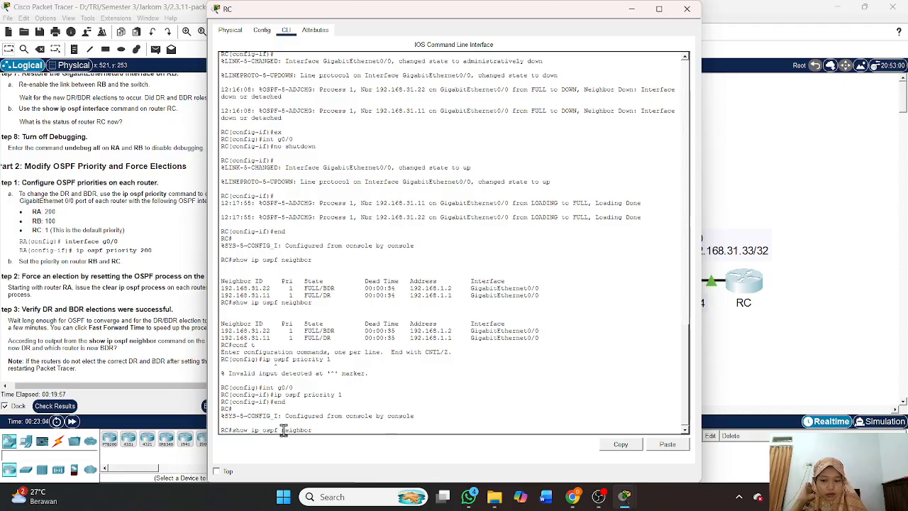
pyautogui.press('Return')
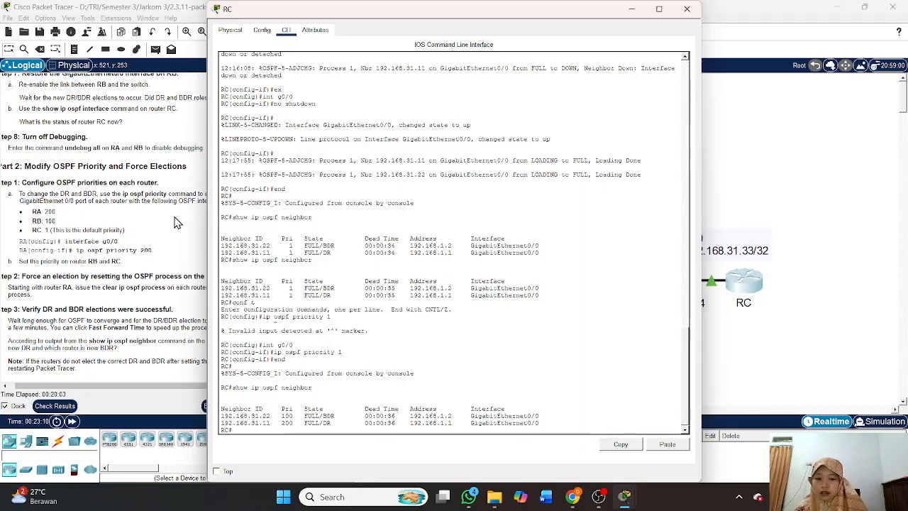
pyautogui.scroll(15, 177, 222)
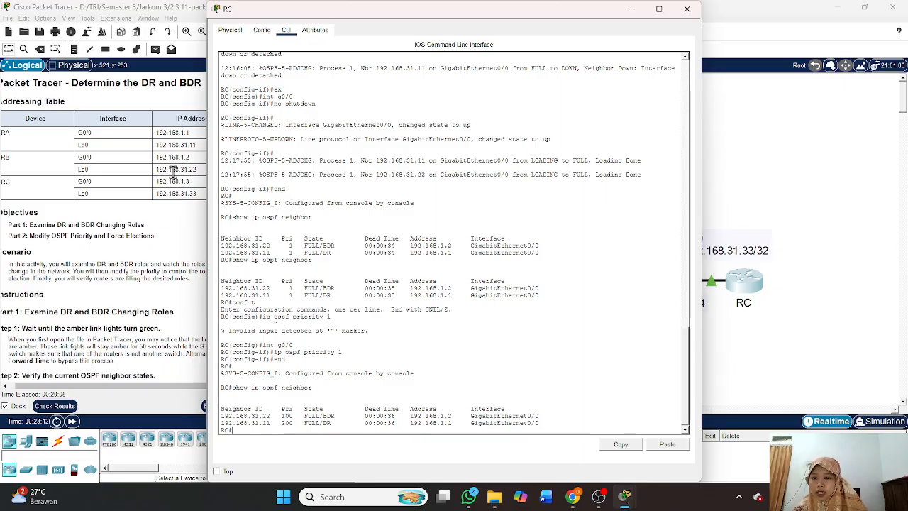
pyautogui.hscroll(-1, 173, 172)
pyautogui.hscroll(-1, 173, 172)
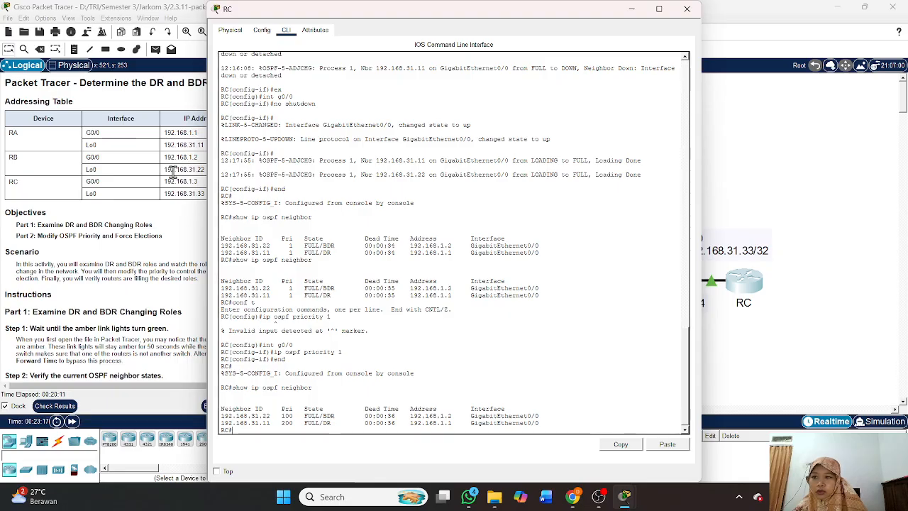
pyautogui.click(686, 10)
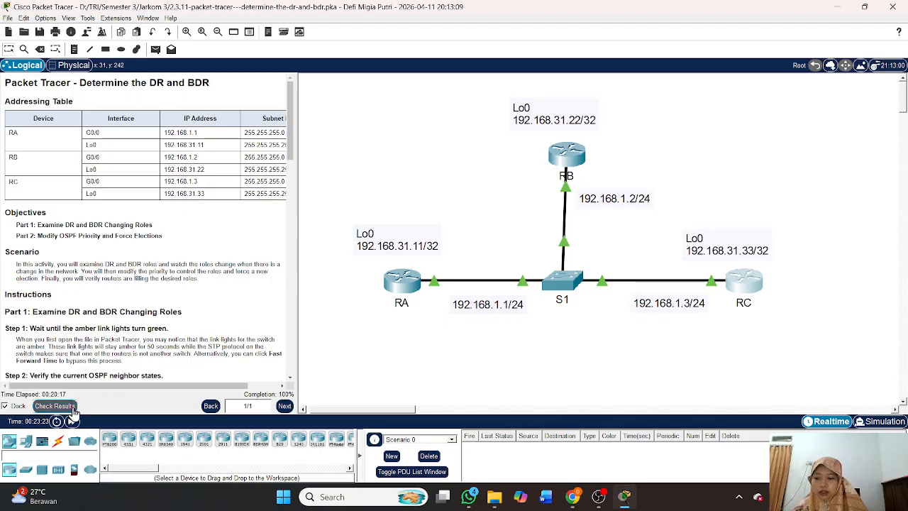
# Step: Check the activity results by reviewing the assessment items for each router's OSPF priority, and return to the topology
pyautogui.click(69, 407)
pyautogui.click(96, 71)
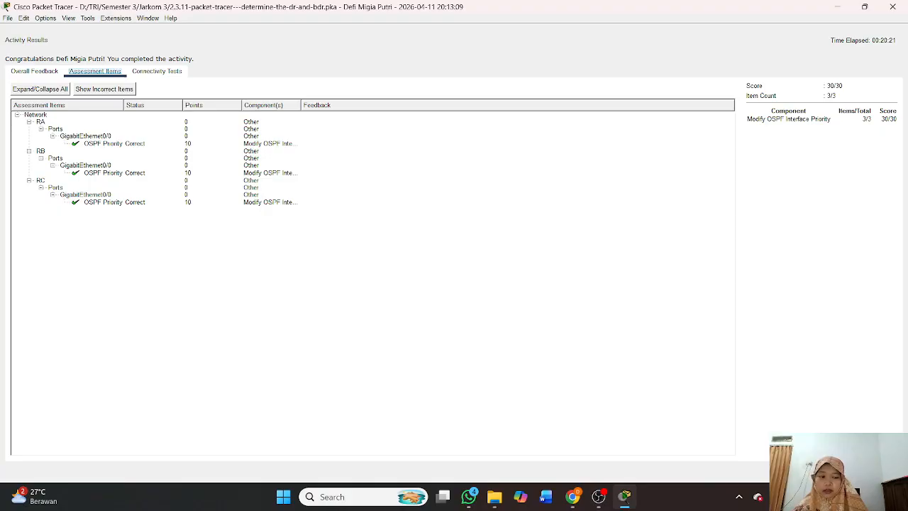
pyautogui.click(877, 472)
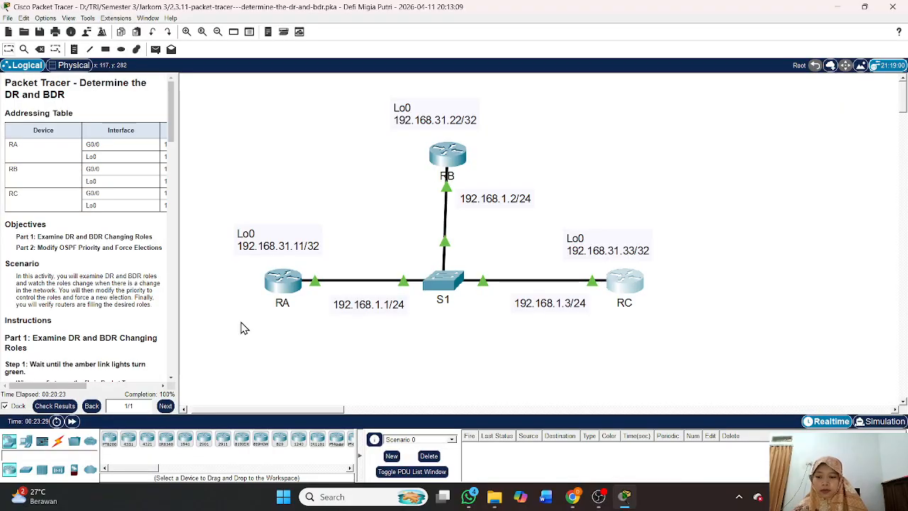
# Step: Widen the instructions beside the topology to fit the whole addressing table and review the Part 1 instructions
pyautogui.moveTo(176, 248); pyautogui.dragTo(357, 248)
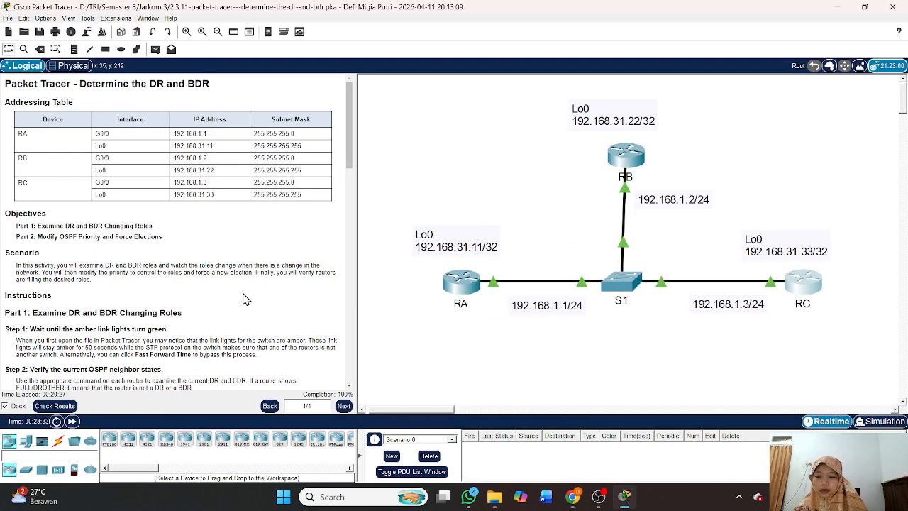
pyautogui.scroll(-3, 244, 302)
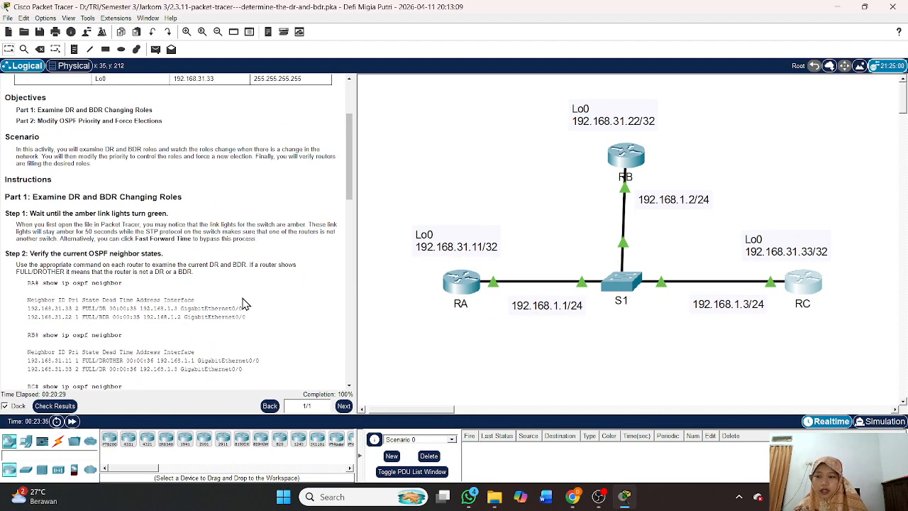